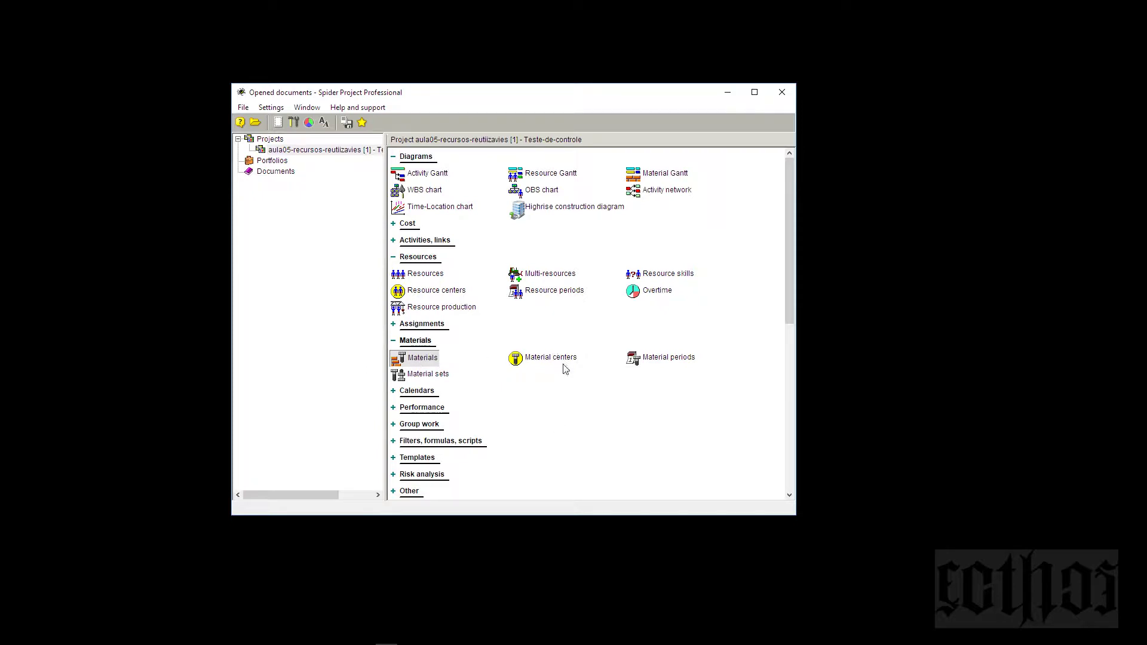
Open the project's Materials table and rename Material A as "agua potavel".
right_click(425, 362)
left_click(454, 367)
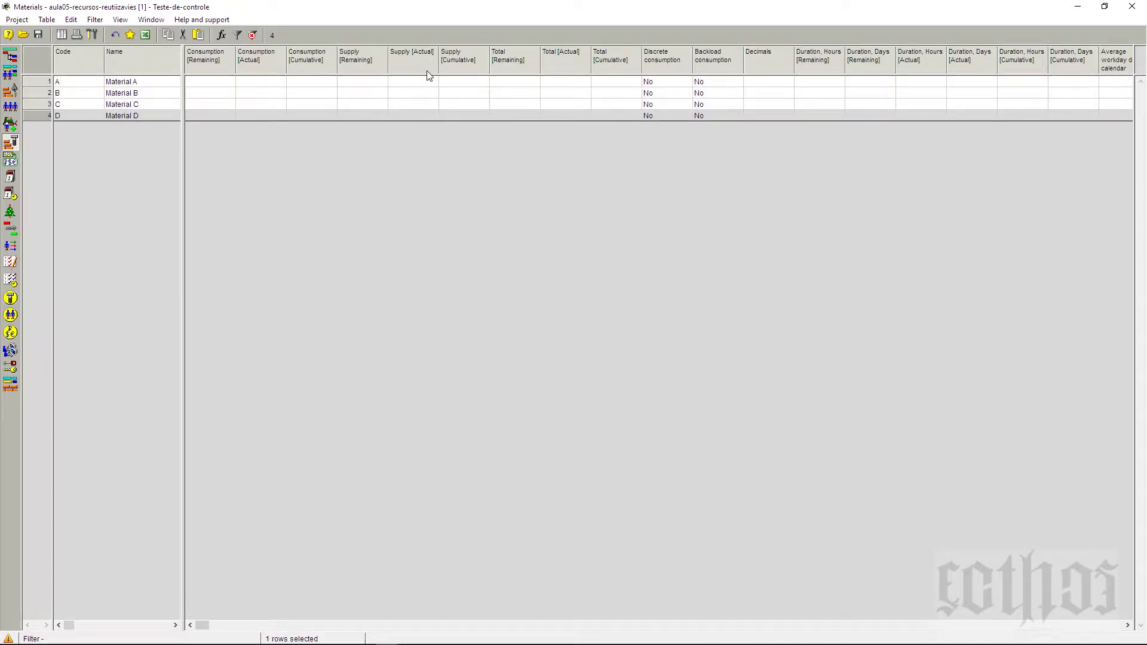
left_click(138, 83)
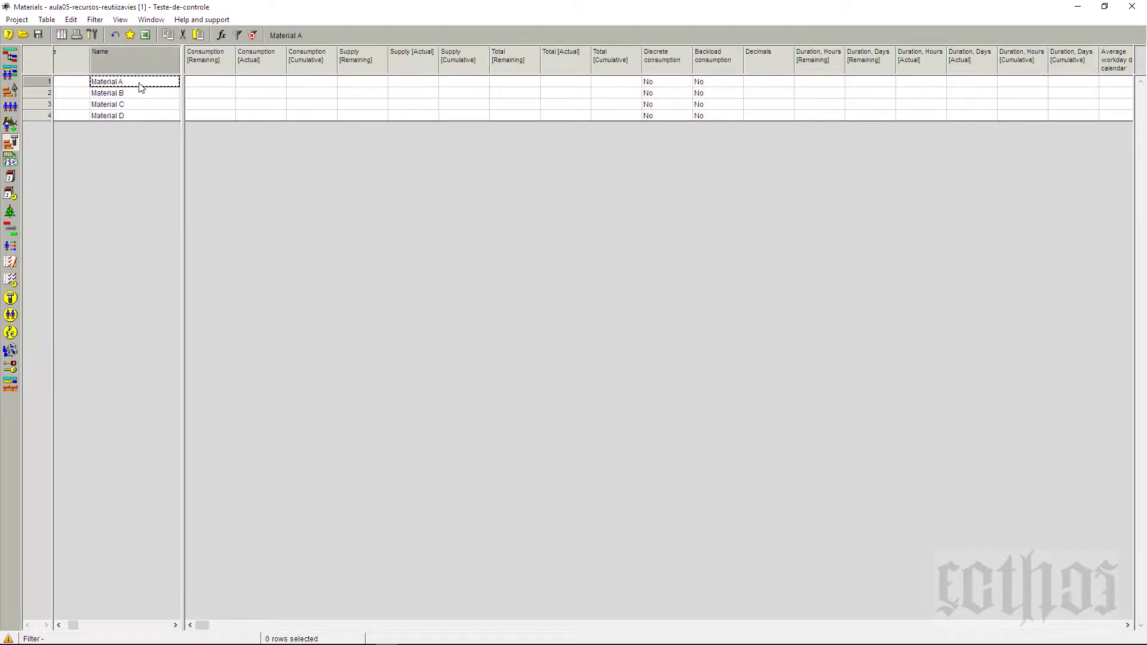
left_click(141, 87)
type("agua")
type(" pot")
type("v")
type("avel")
key("Return")
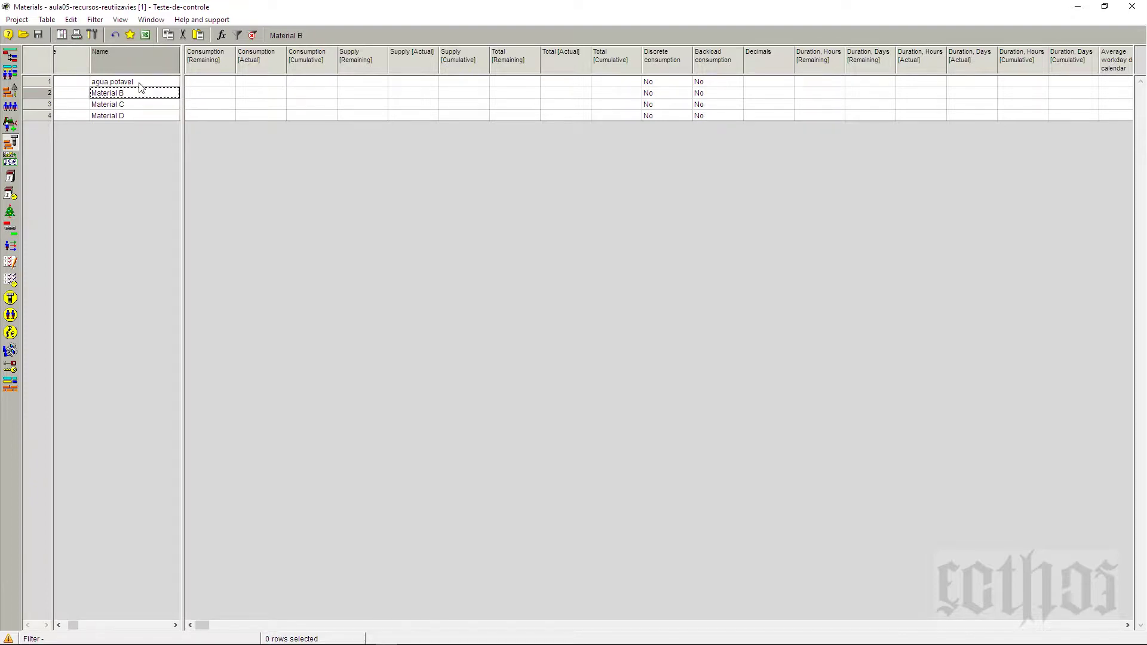
Rename Material B, Material C and Material D as "diesel", "capacete" and "bota".
type("diesel")
key("Return")
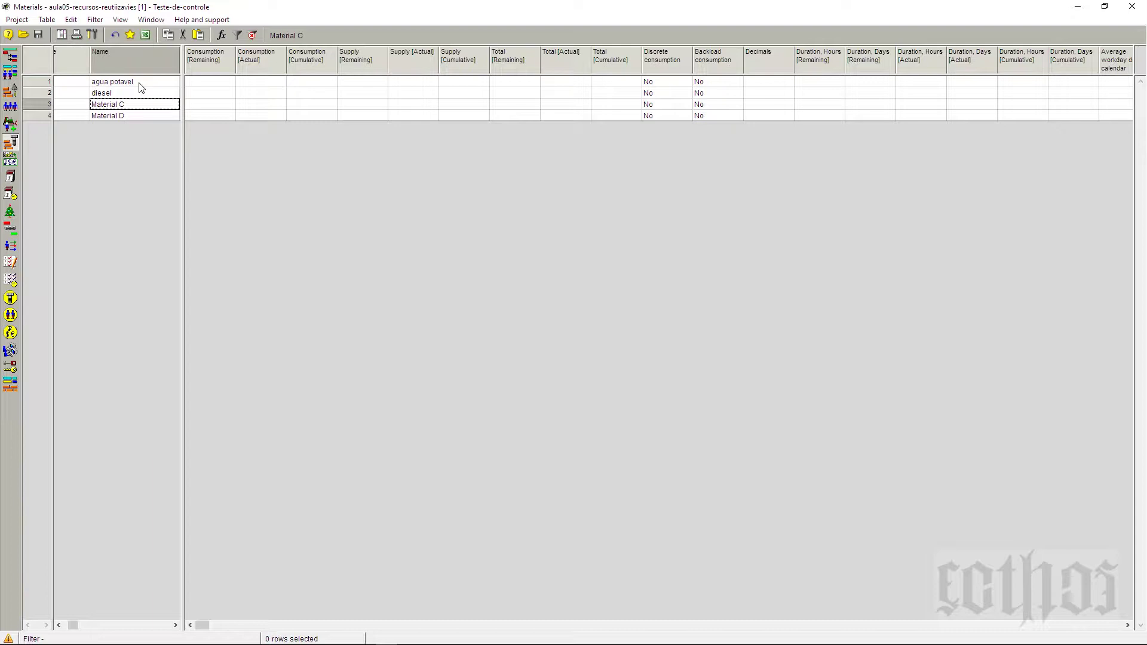
type("capacete")
key("Return")
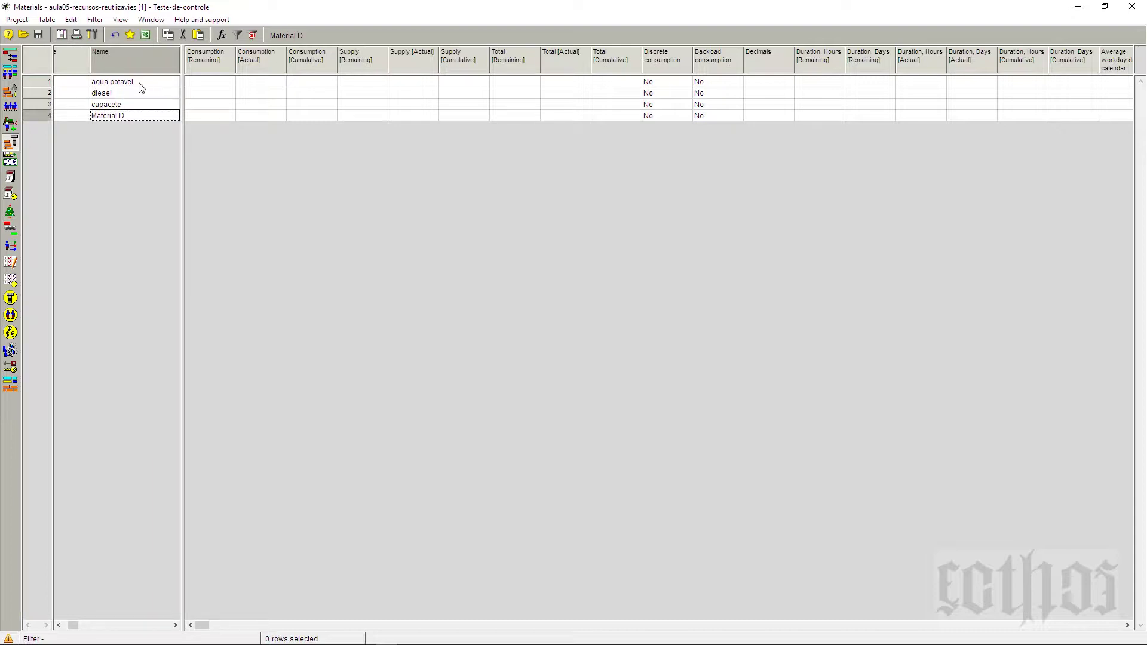
type("bota")
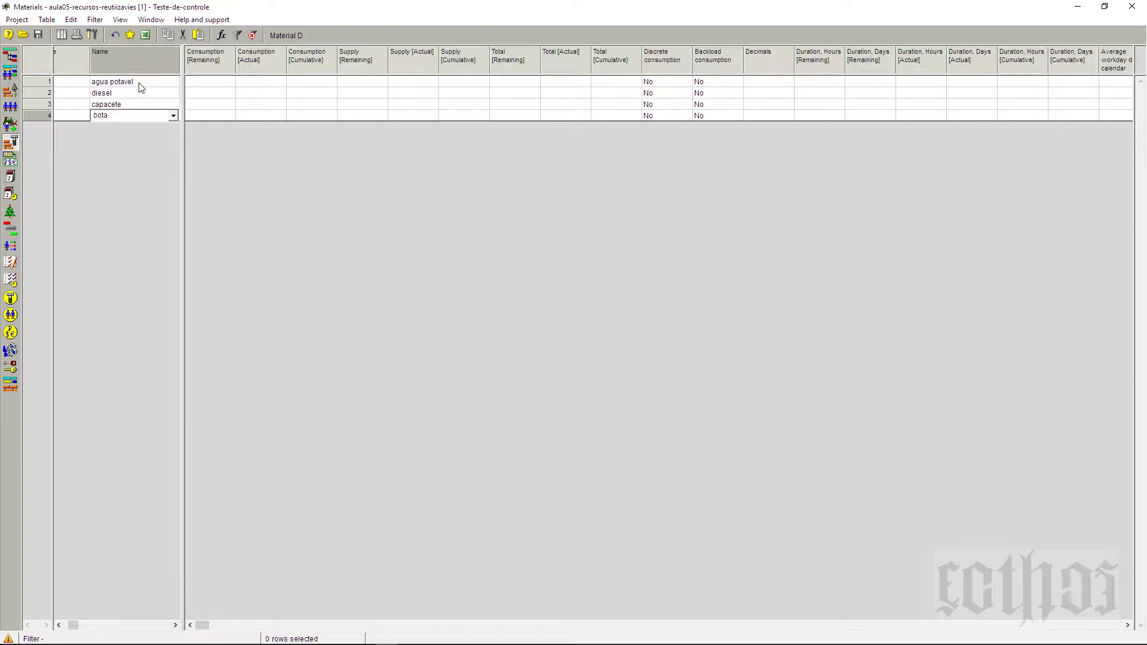
key("Return")
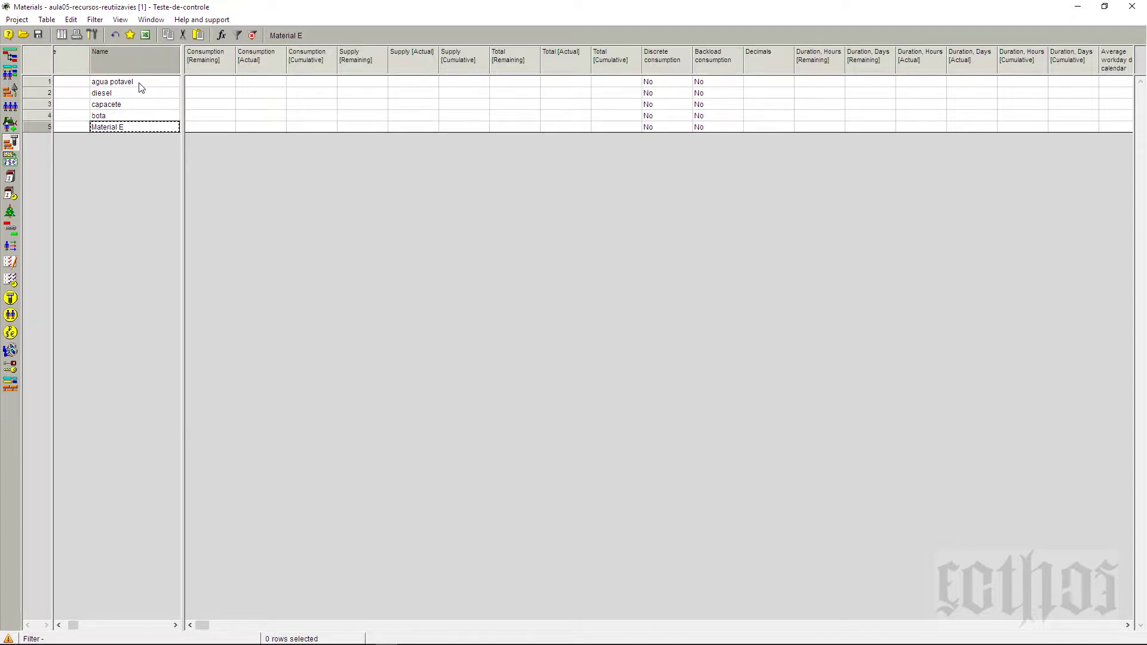
Name the fifth material "cabos eletricos".
type("ciment")
key("ctrl+a")
type("cabos eletricos")
left_click(141, 88)
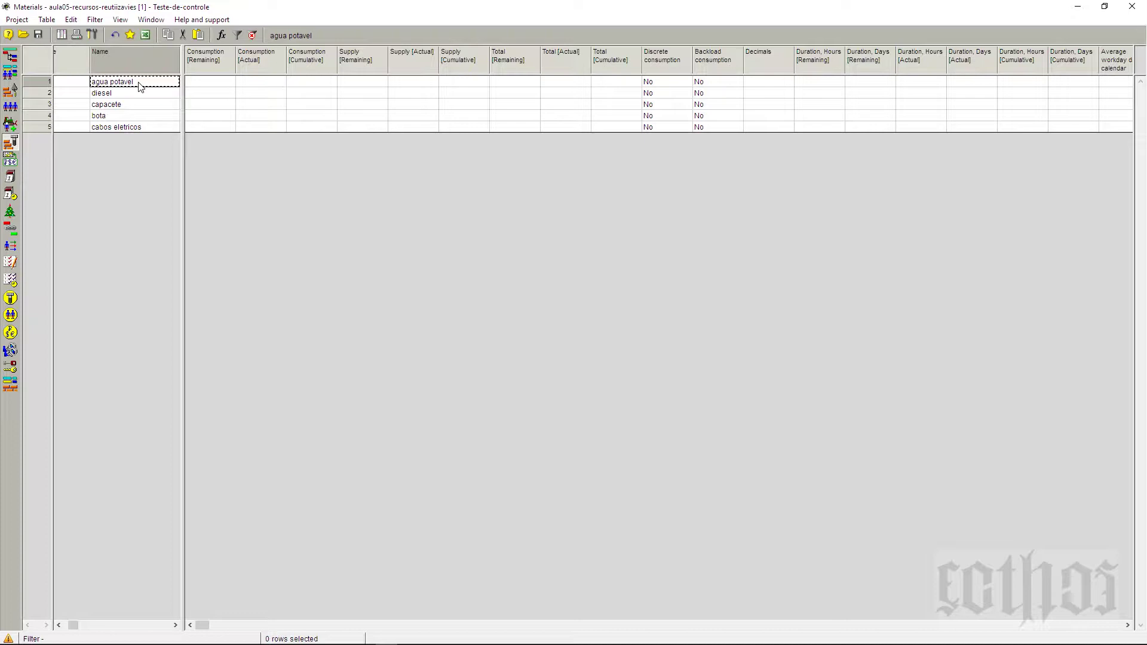
Replace the five material codes, from the first row down, with cod01010, cod1020, cod1030, cod1040 and cod1050.
left_click(59, 626)
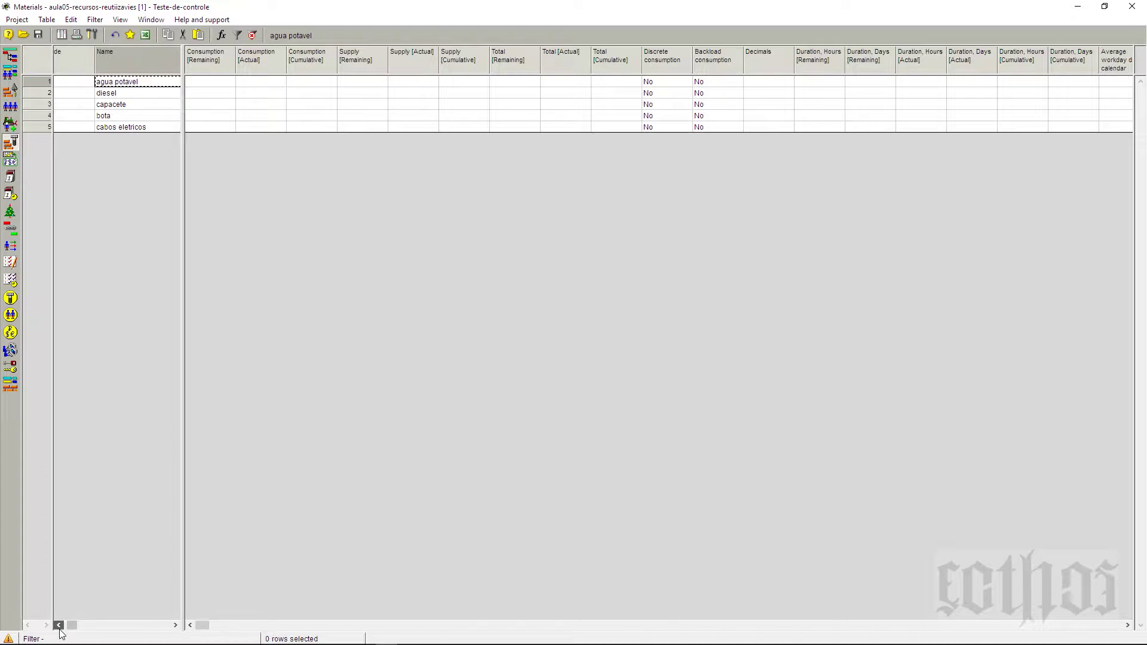
left_click(68, 85)
left_click(70, 89)
type("cod01010")
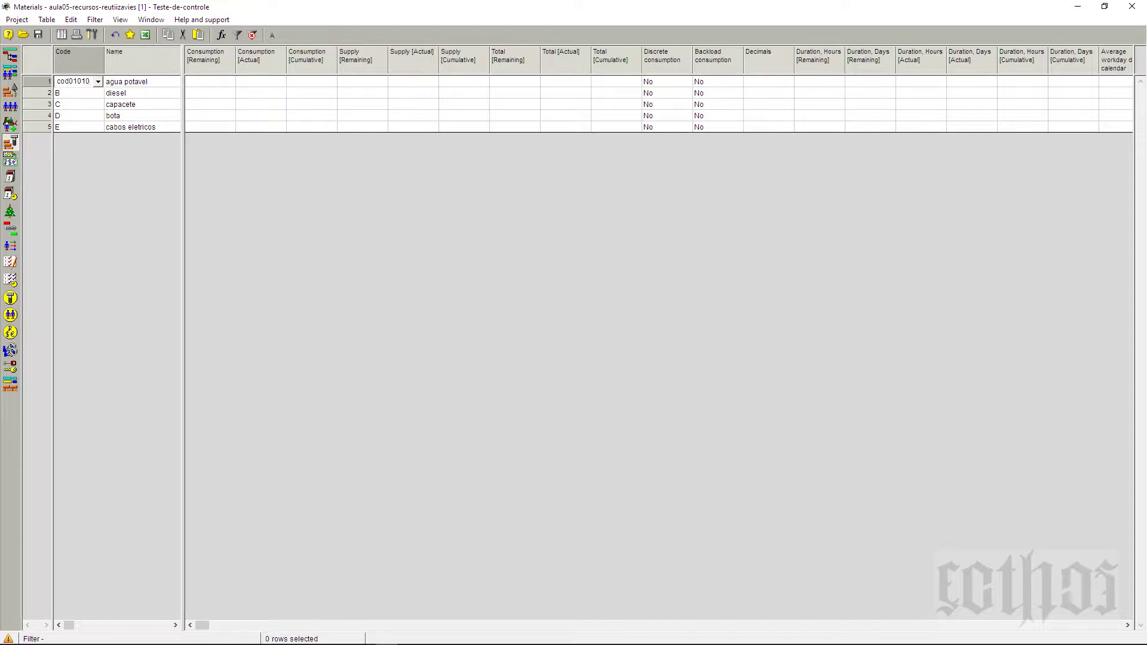
key("Return")
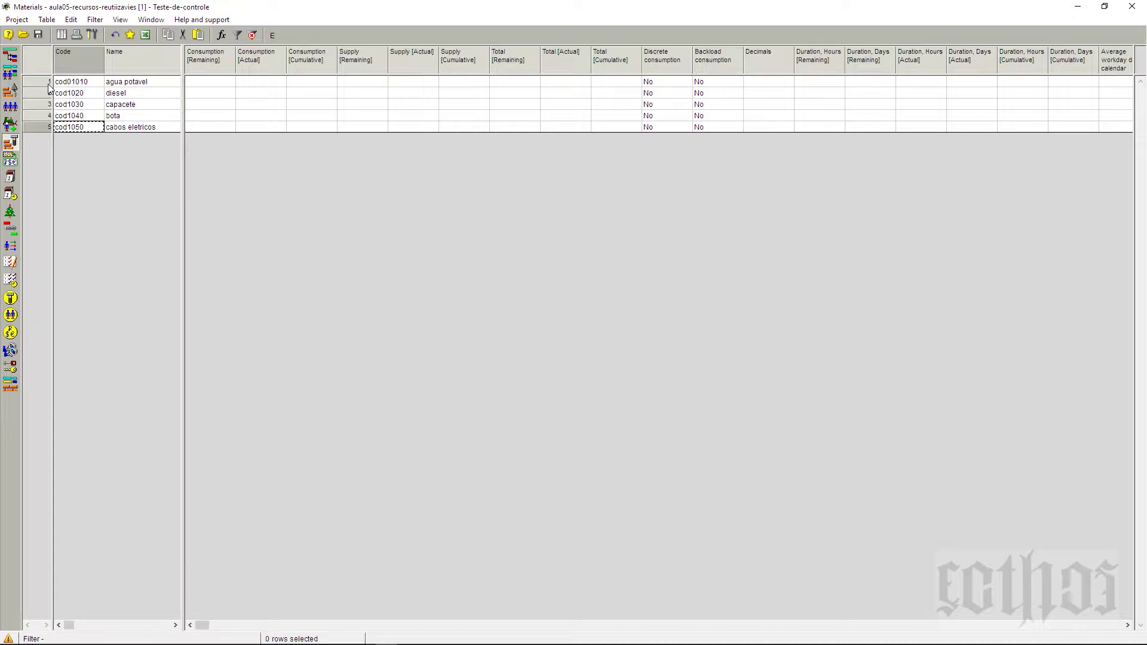
Open the properties of the agua potavel material and set its unit to "l" and its type to "insumo".
right_click(49, 81)
left_click(60, 91)
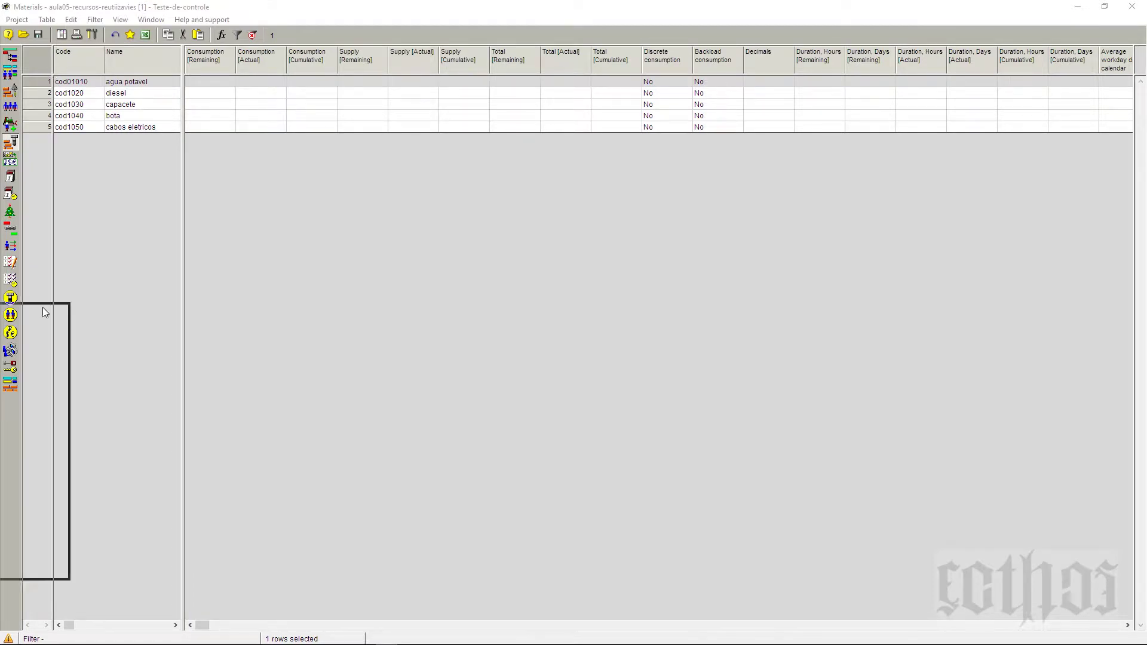
left_click(771, 281)
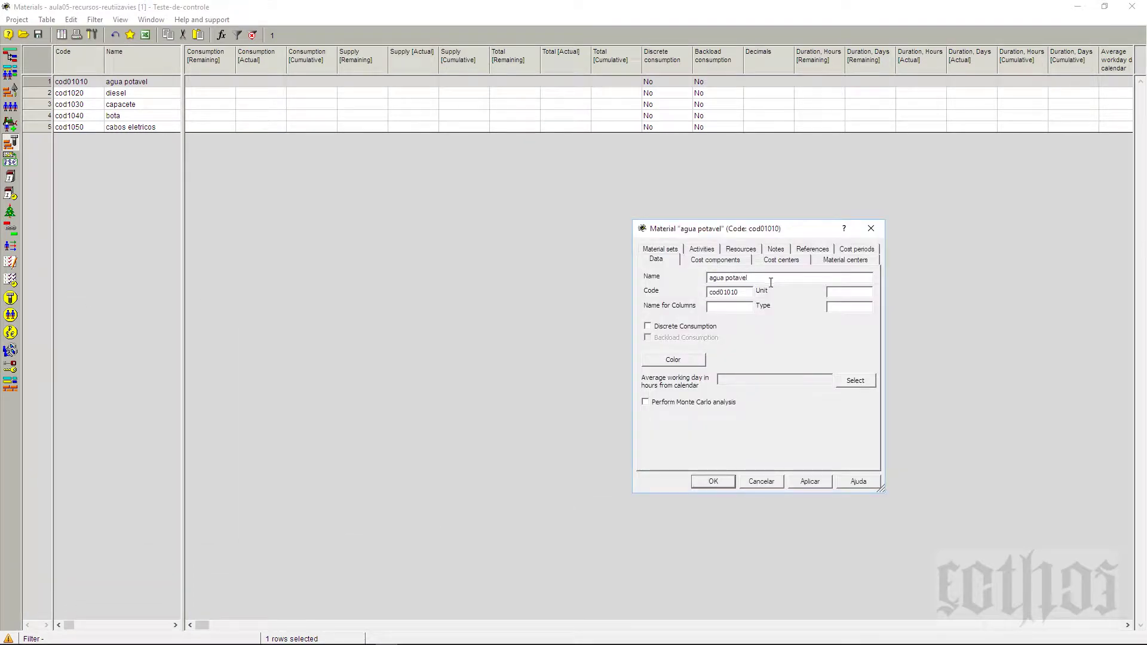
left_click(859, 295)
type("insumo")
Enable Discrete Consumption for agua potavel and base its average working day on Calendario comercial.
left_click(668, 332)
left_click(866, 383)
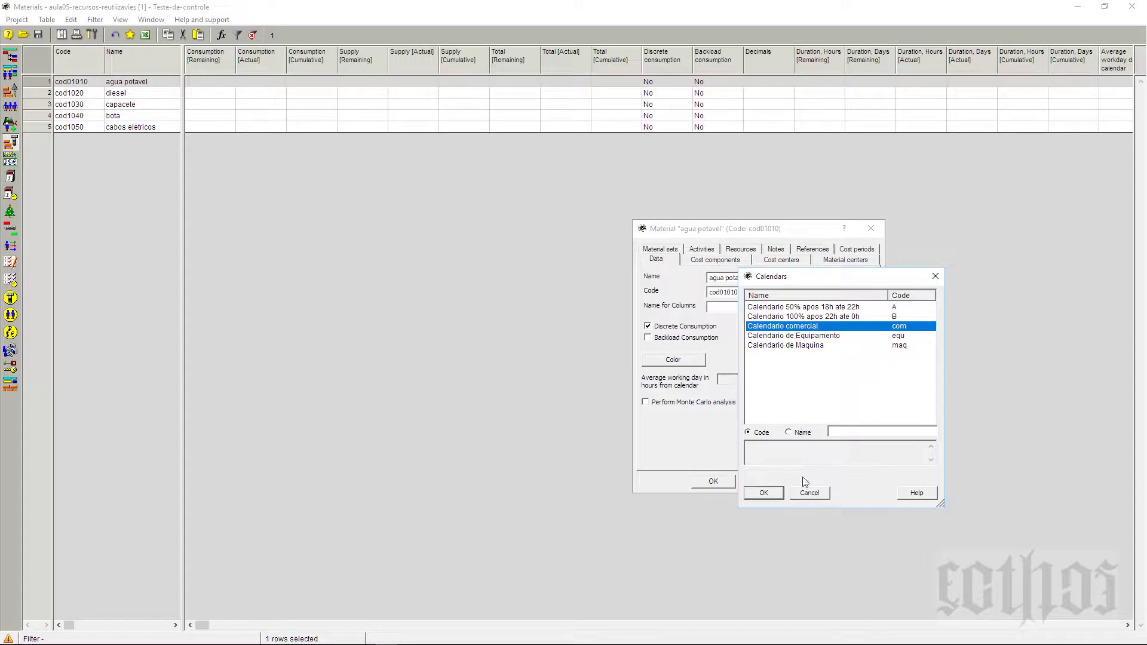
left_click(770, 494)
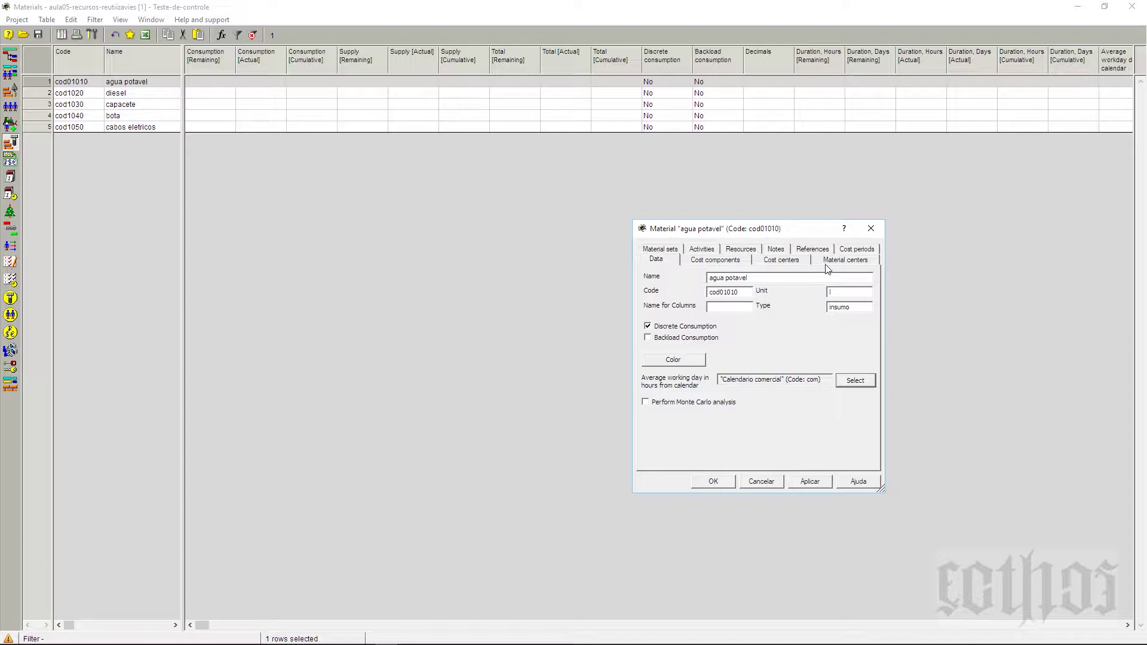
Add the Cost component to the agua potavel material's cost components.
left_click_drag(765, 232, 564, 199)
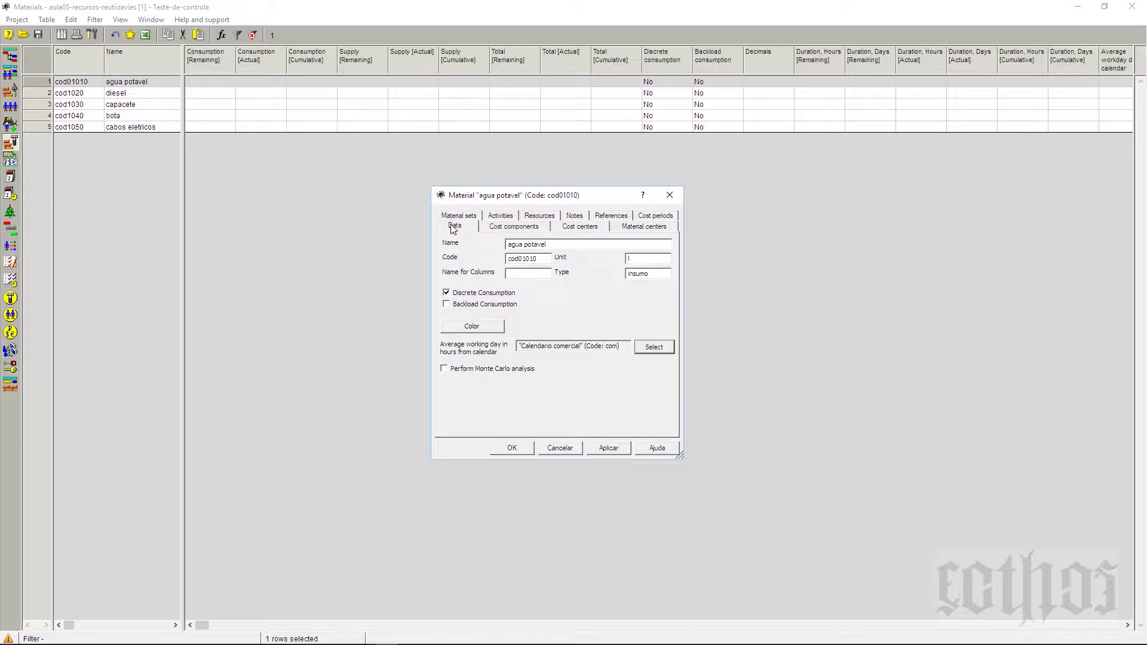
left_click(513, 231)
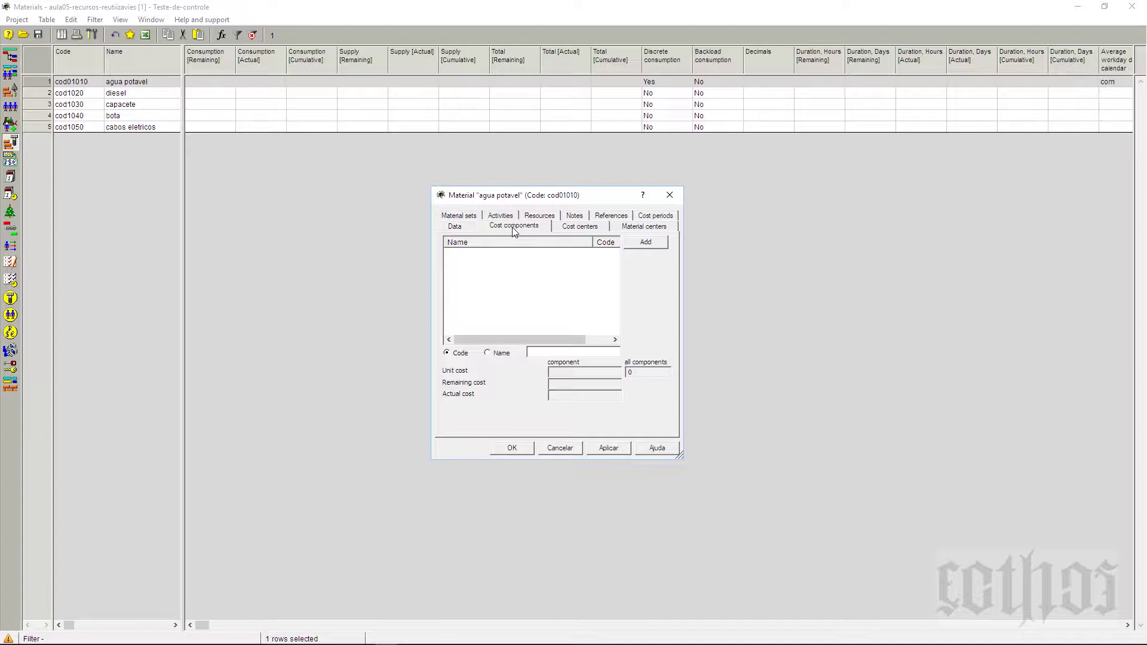
left_click(662, 244)
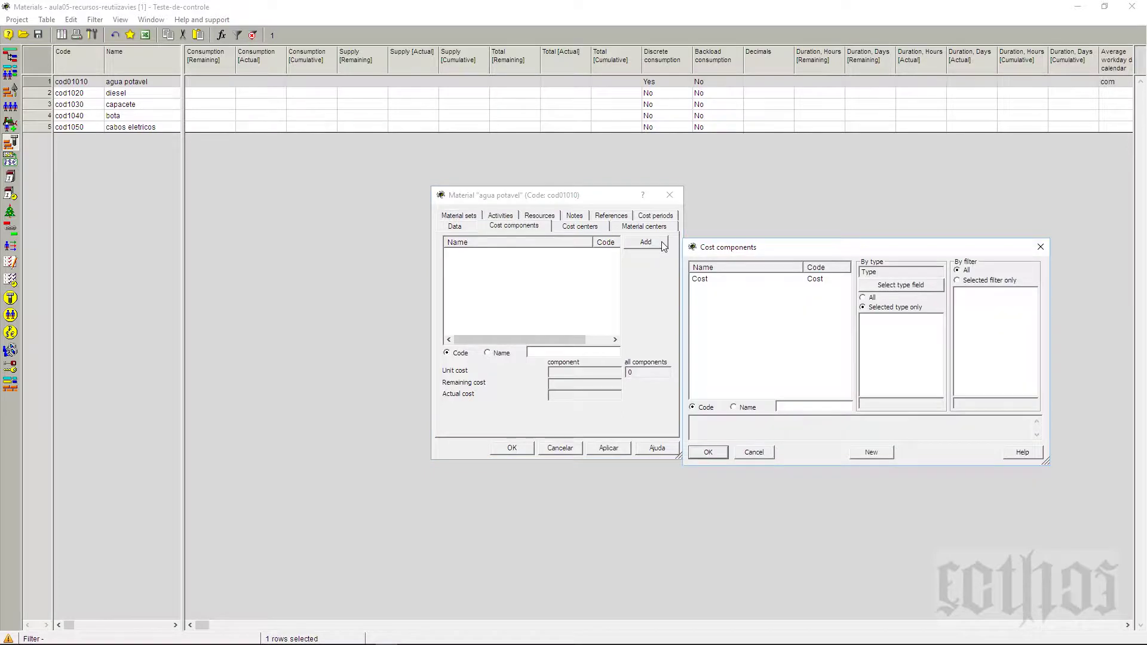
left_click(703, 279)
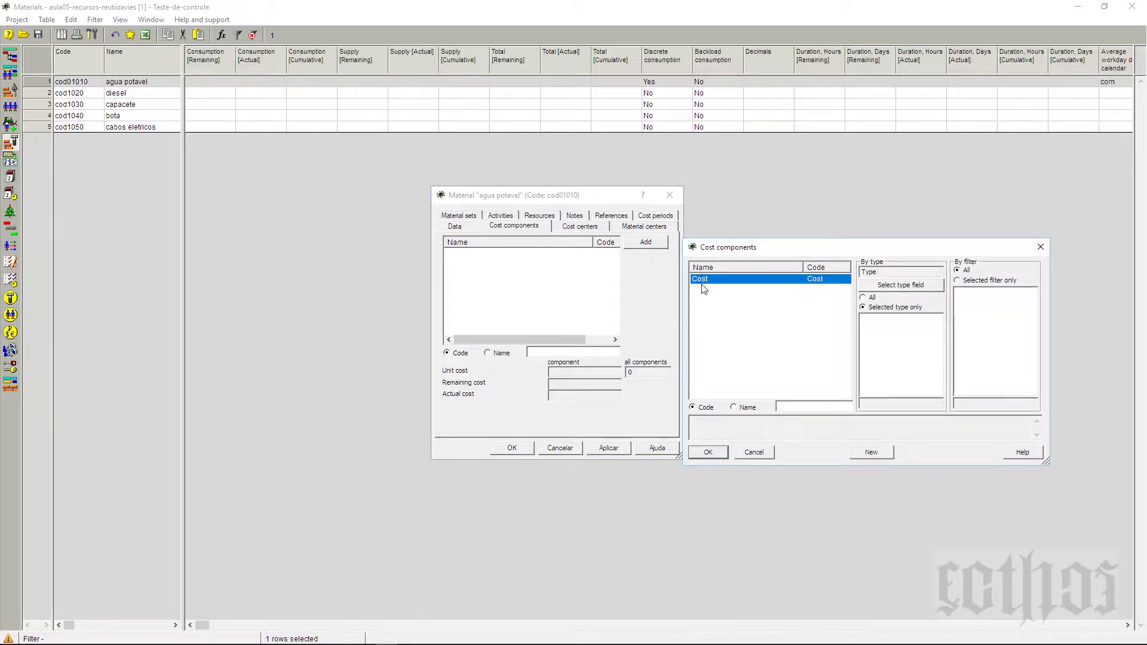
left_click(709, 452)
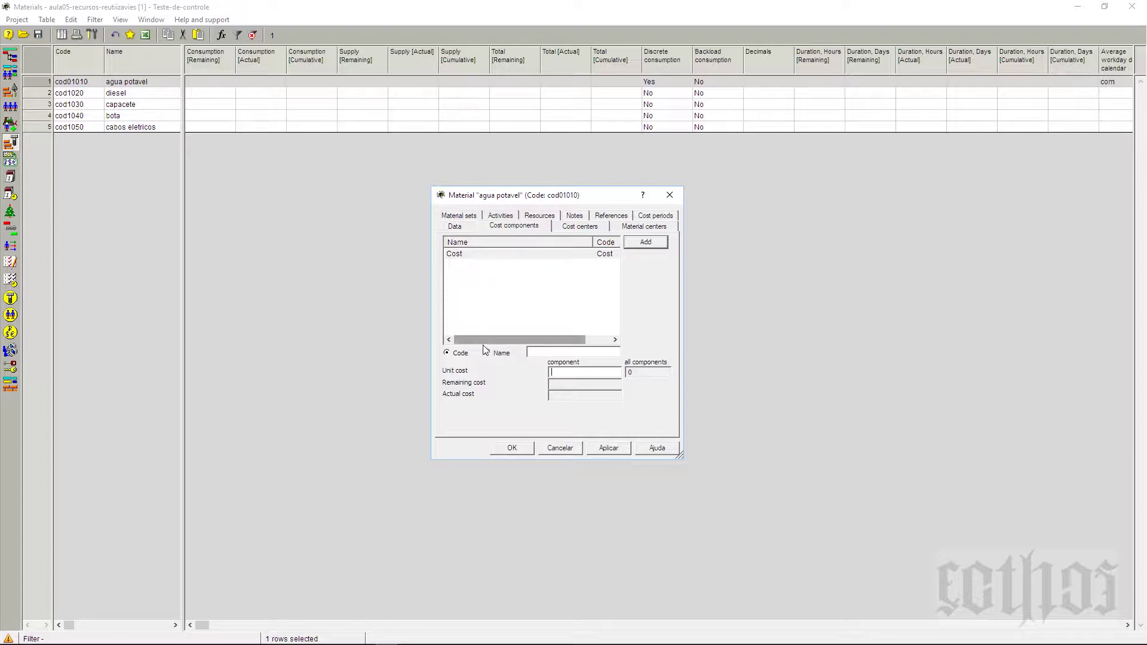
Set the unit cost of agua potavel's Cost component to 2.
left_click(468, 256)
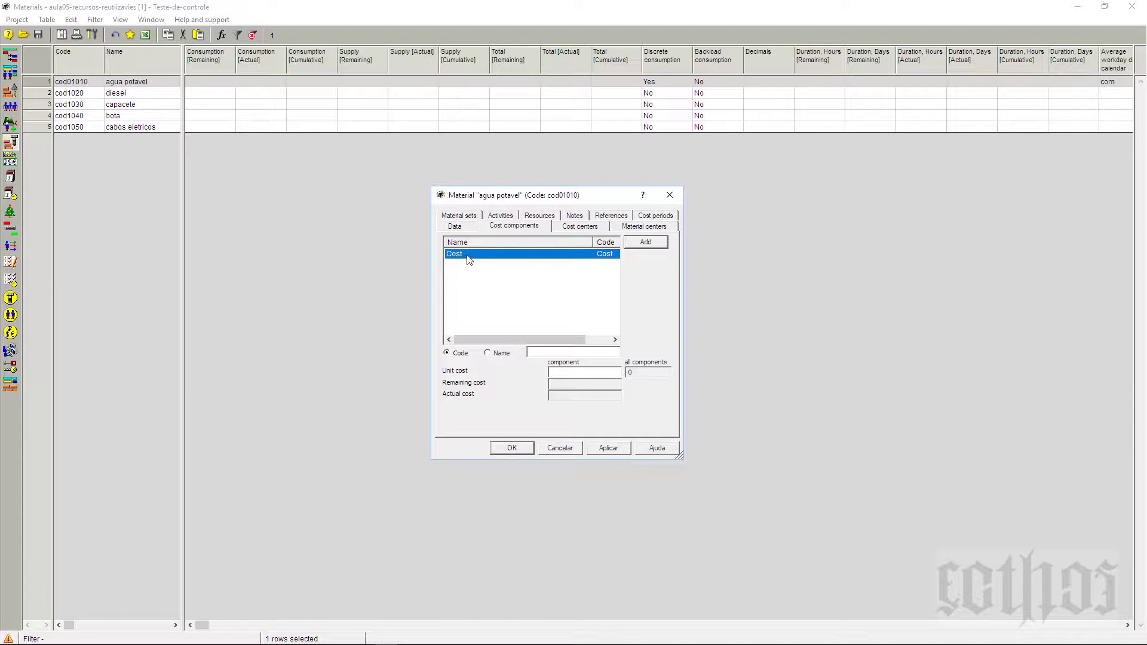
left_click(561, 377)
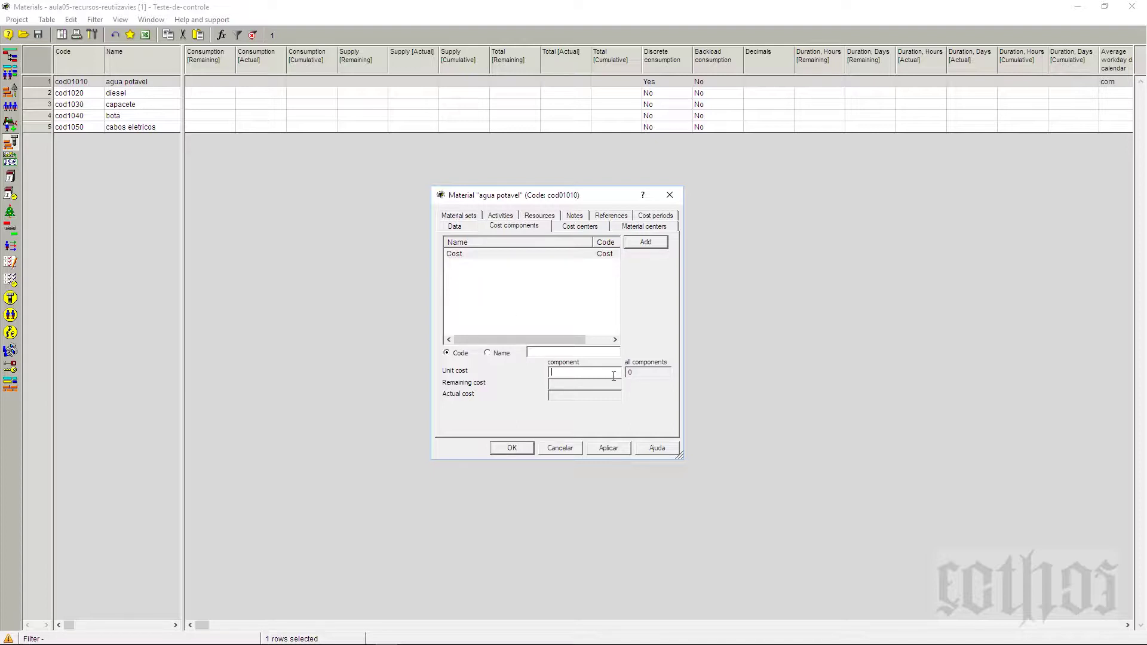
type("2")
left_click(475, 254)
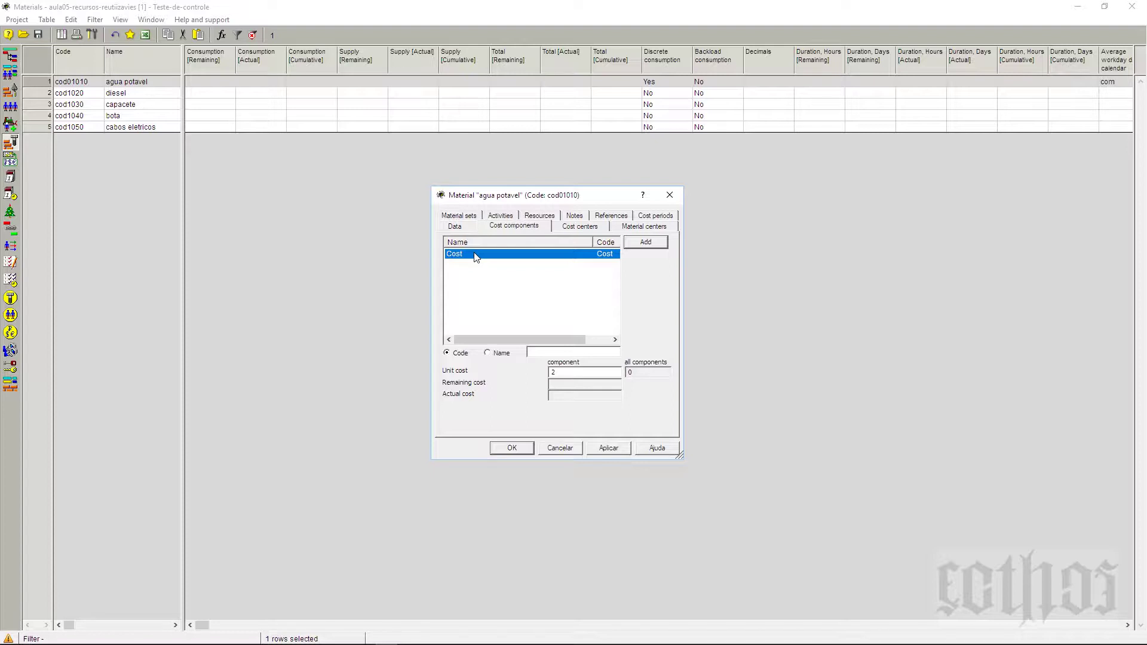
left_click(571, 373)
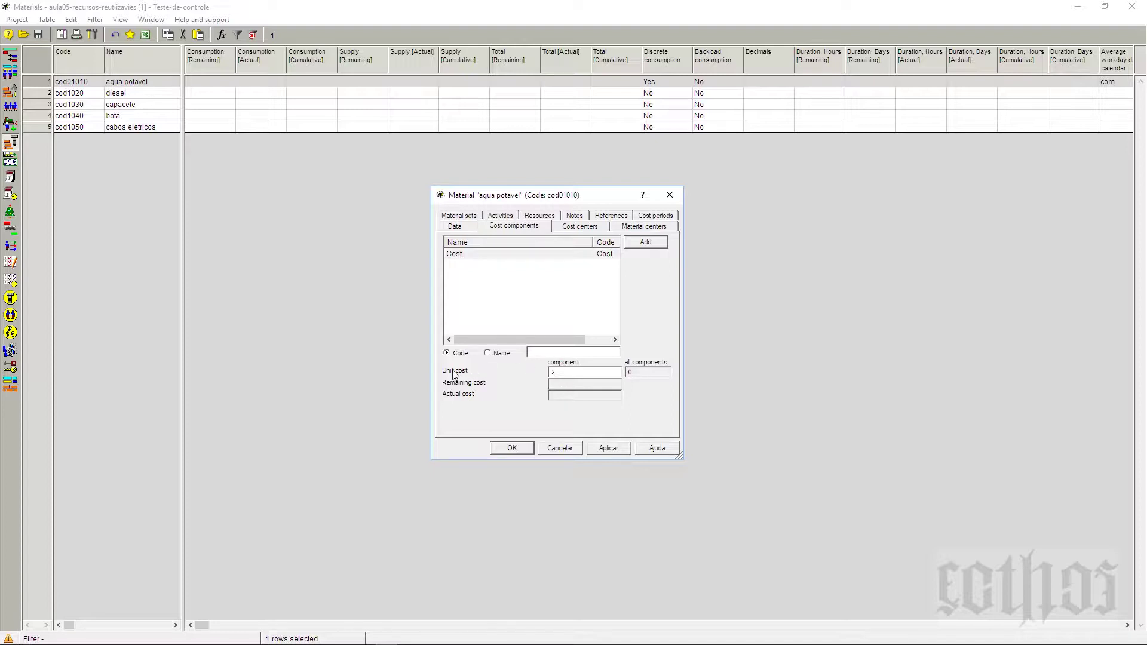
Review agua potavel's other properties: cost and material centers, material sets, activities, resources, notes, references and cost periods.
left_click(456, 223)
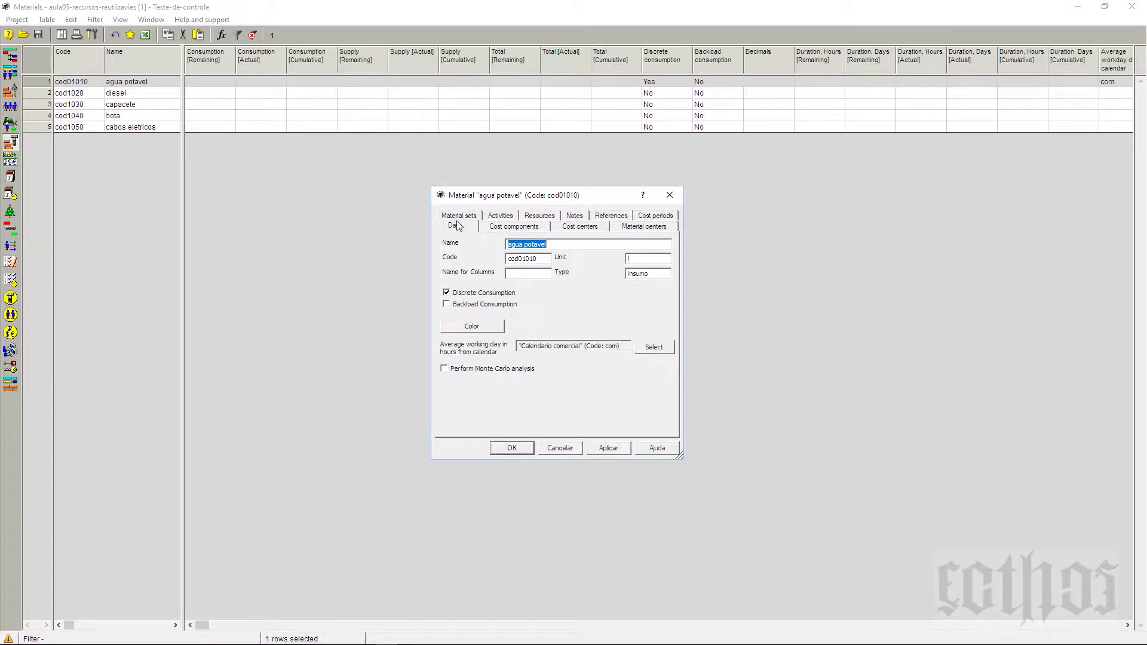
left_click(516, 227)
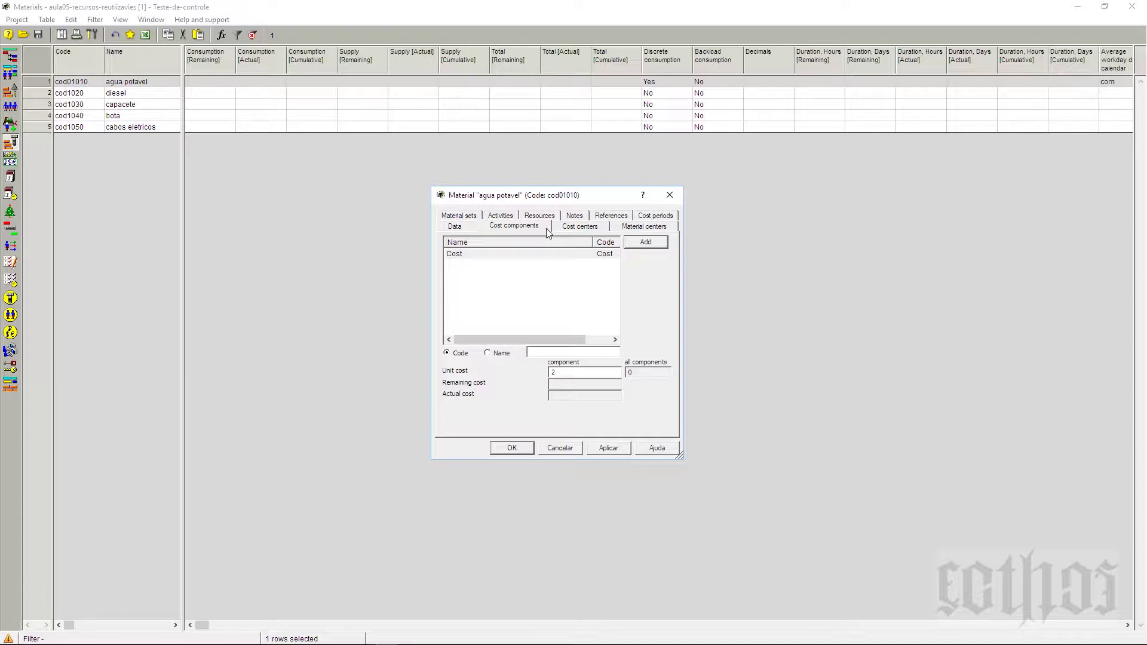
left_click(570, 230)
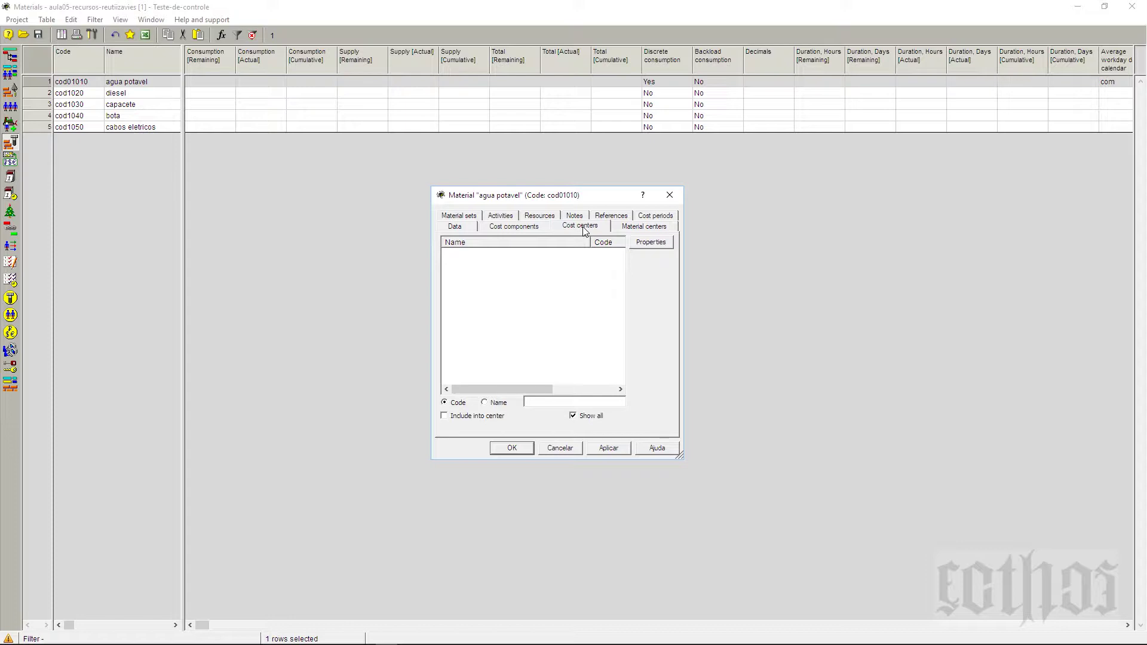
left_click(514, 232)
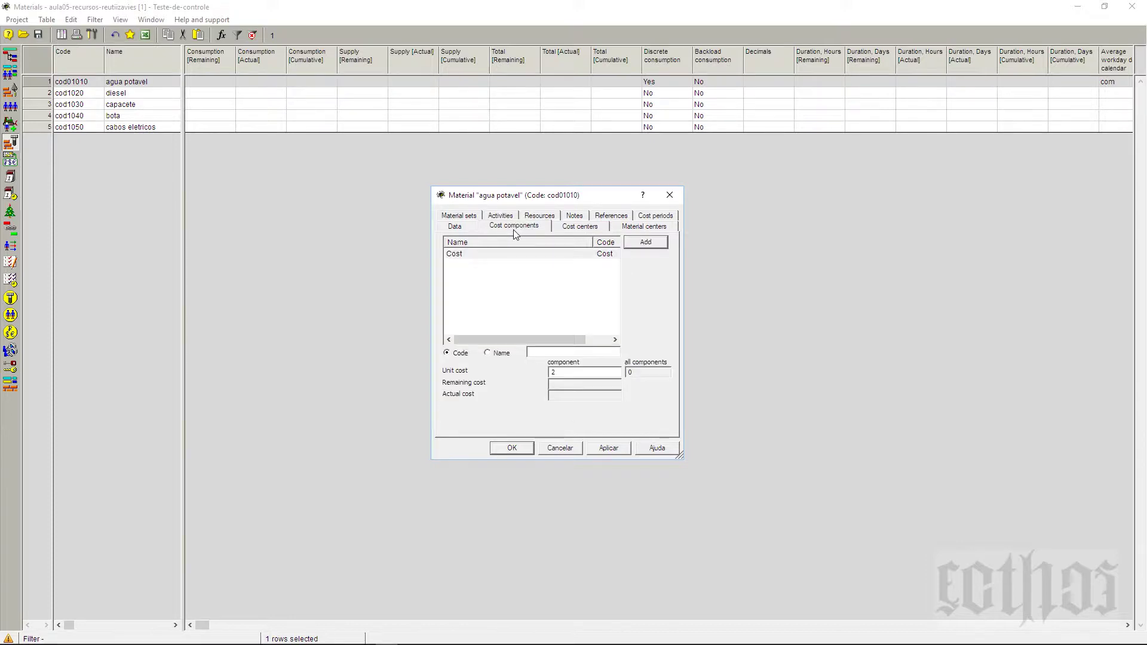
left_click(596, 225)
left_click(666, 227)
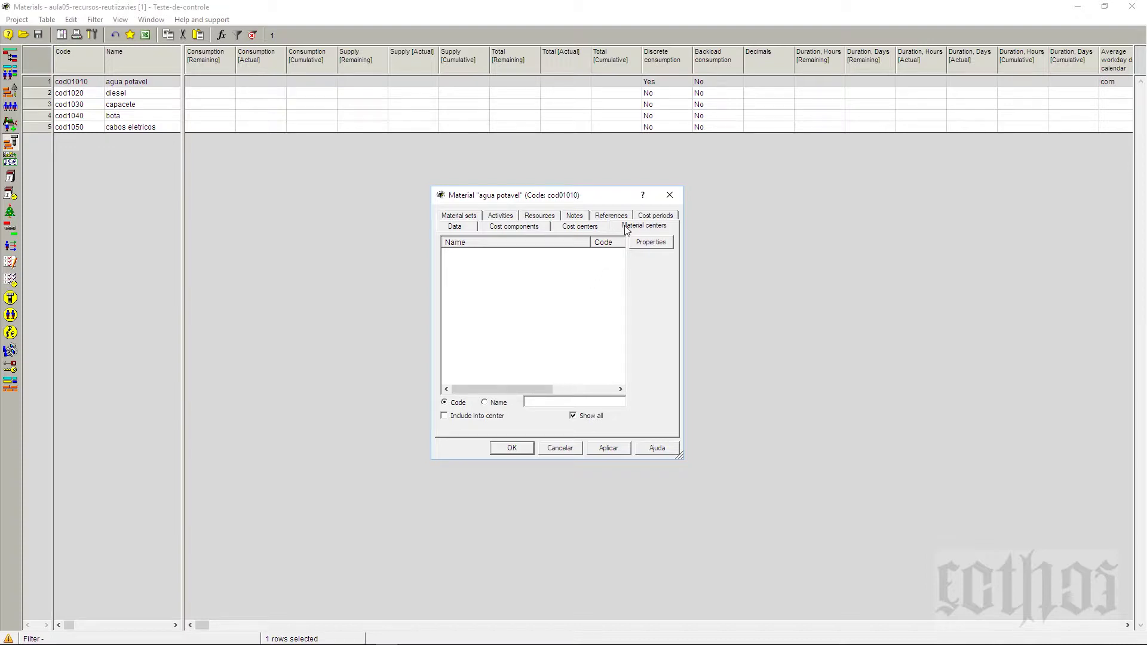
left_click(457, 218)
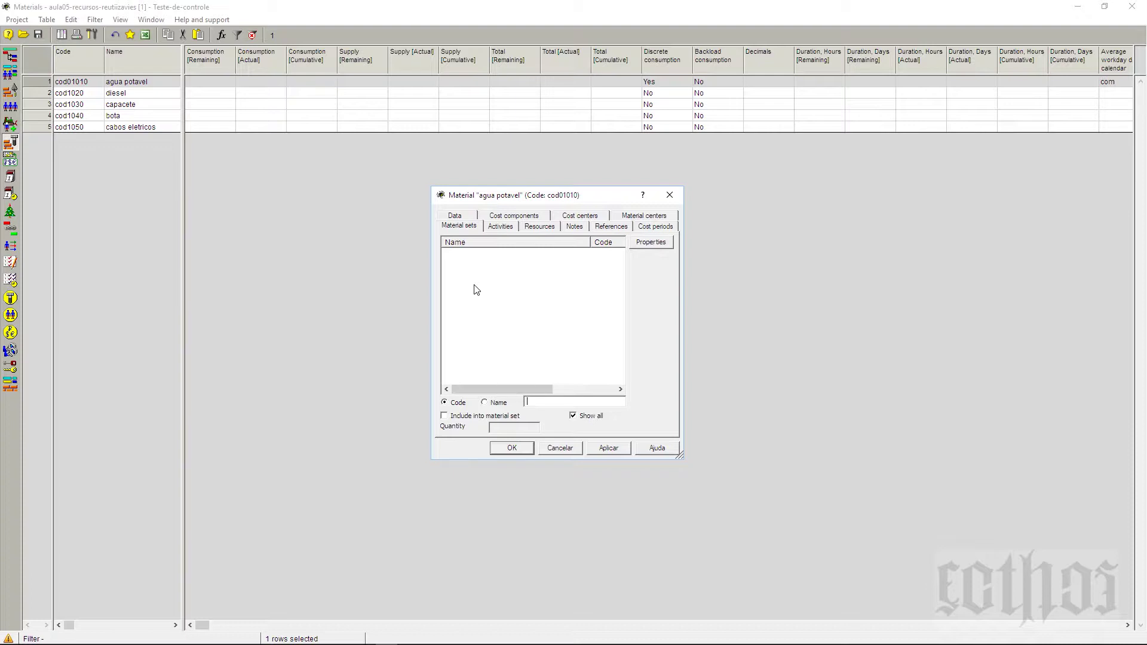
left_click(506, 227)
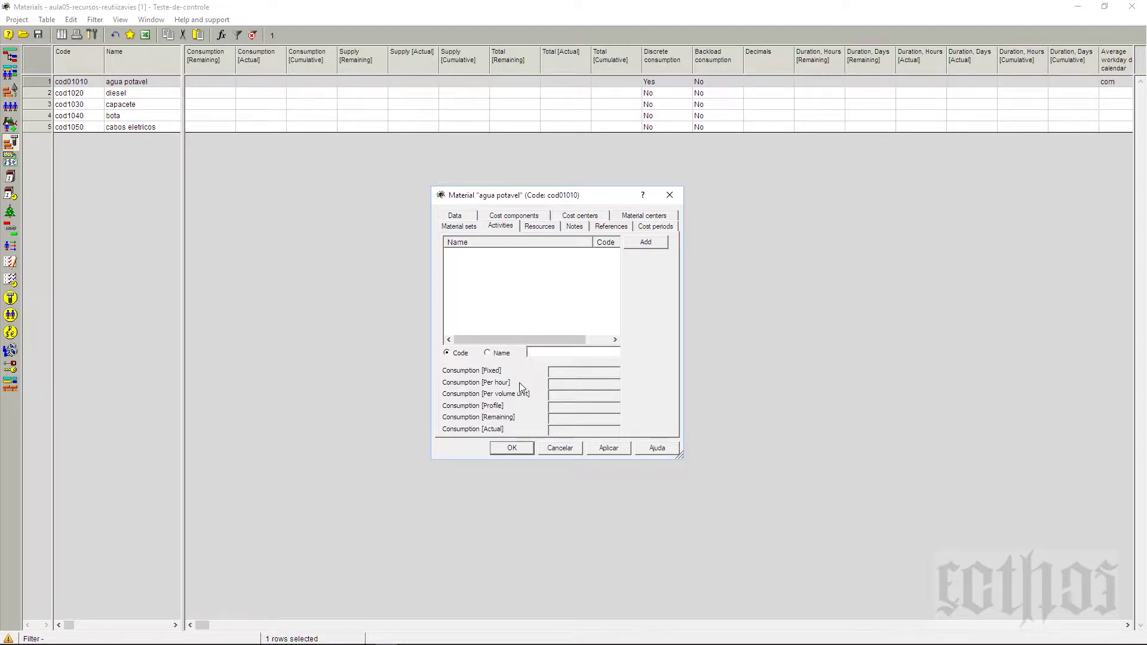
left_click(537, 227)
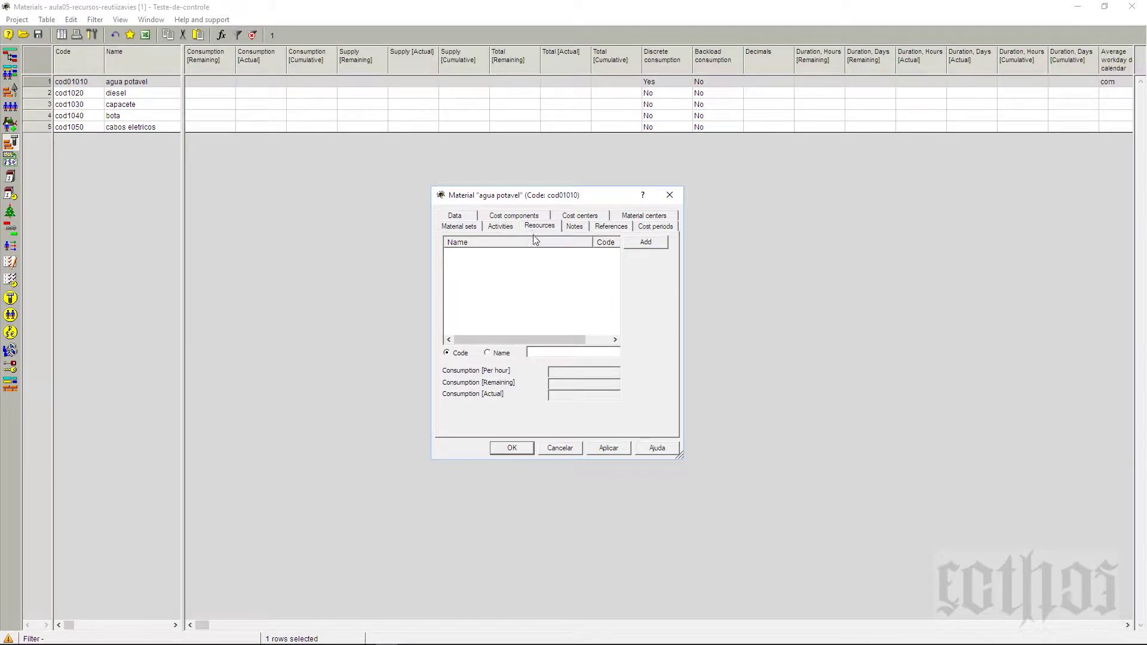
left_click(583, 227)
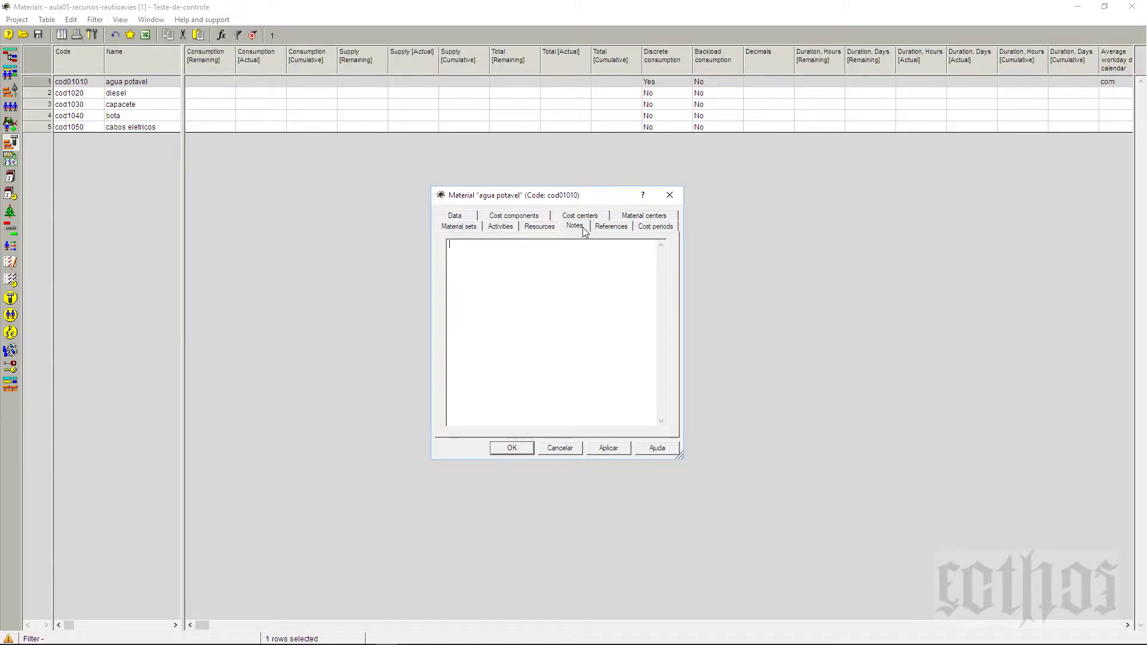
left_click(619, 227)
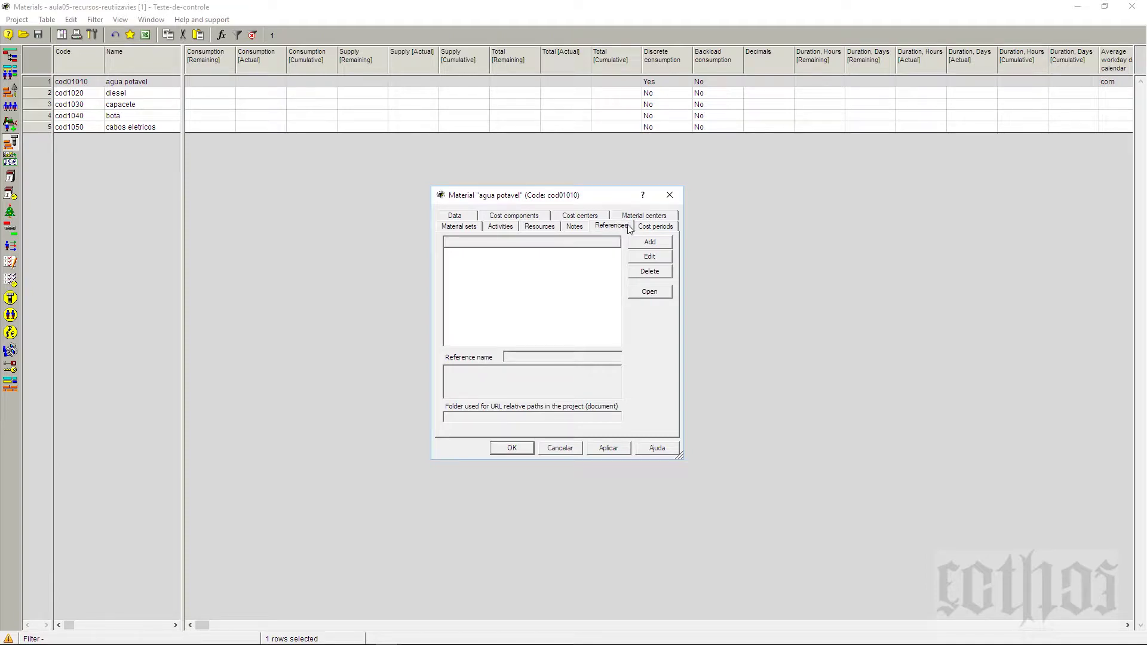
left_click(644, 228)
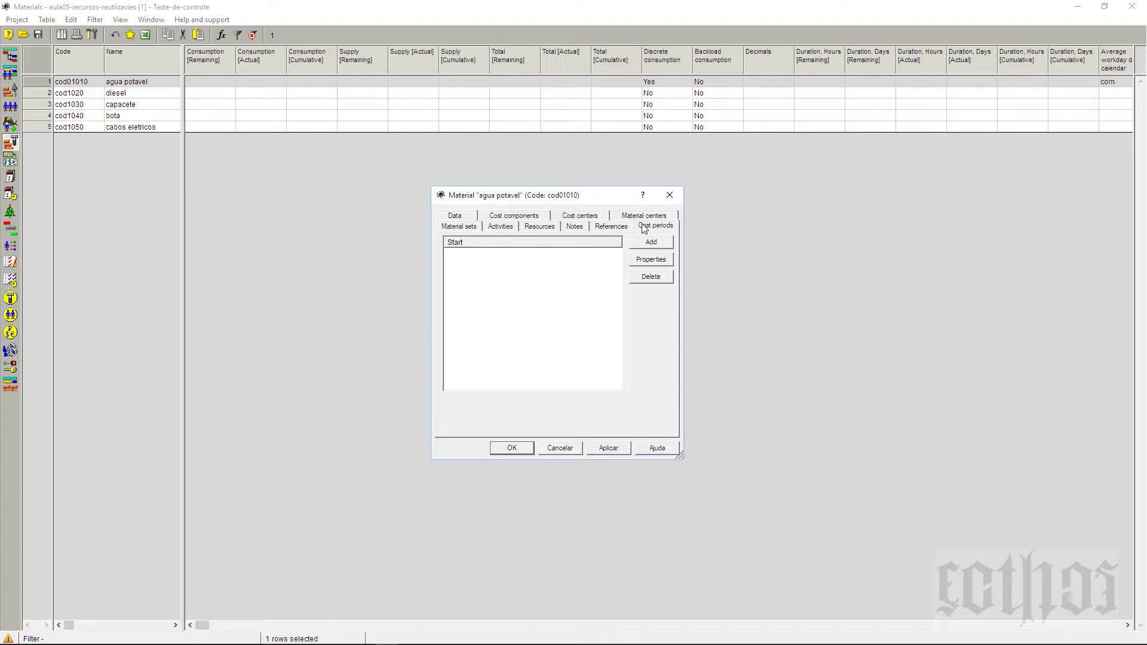
Return to agua potavel's general data and confirm the material's properties.
left_click(461, 218)
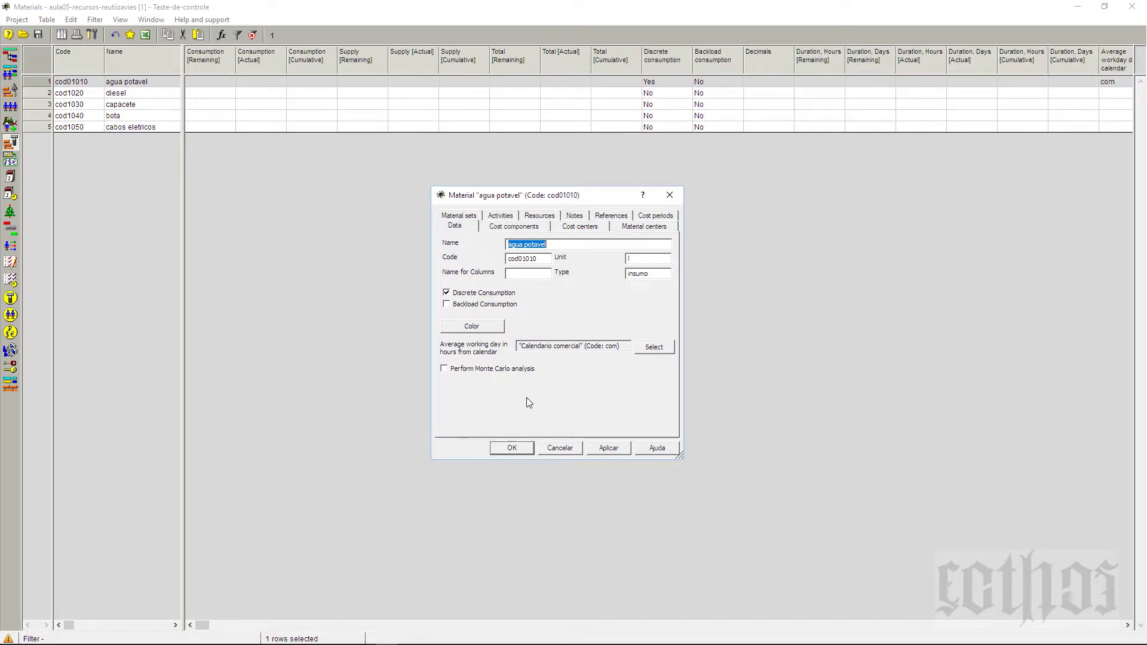
left_click(512, 449)
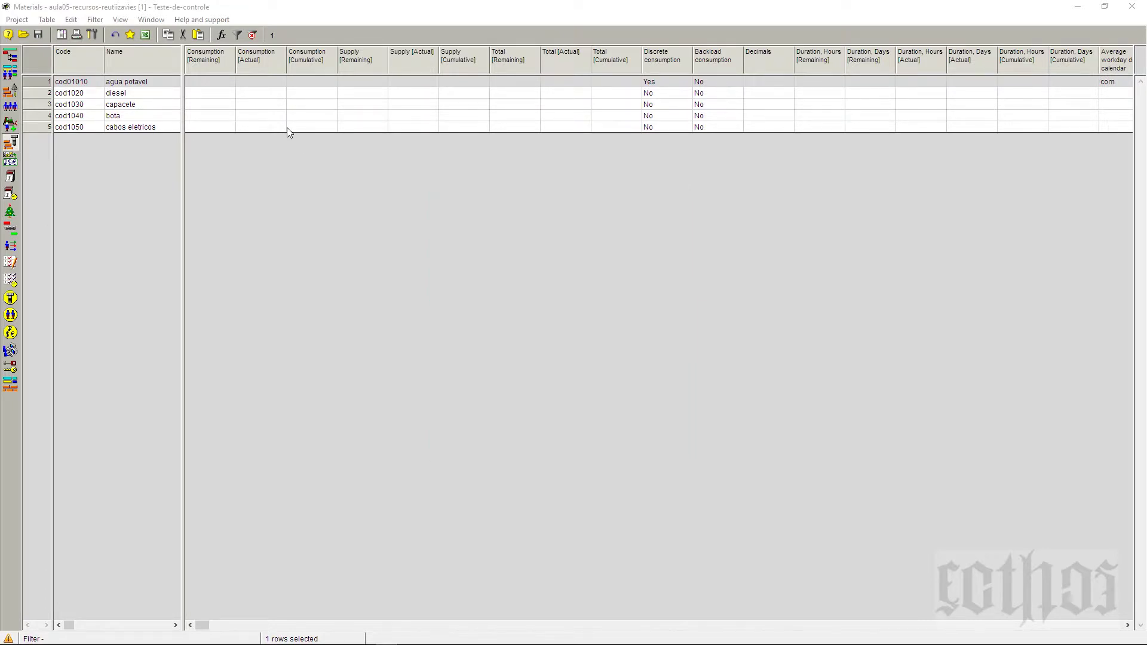
Add a material named cimento with code cod1060 after cabos eletricos in the materials list.
left_click(93, 84)
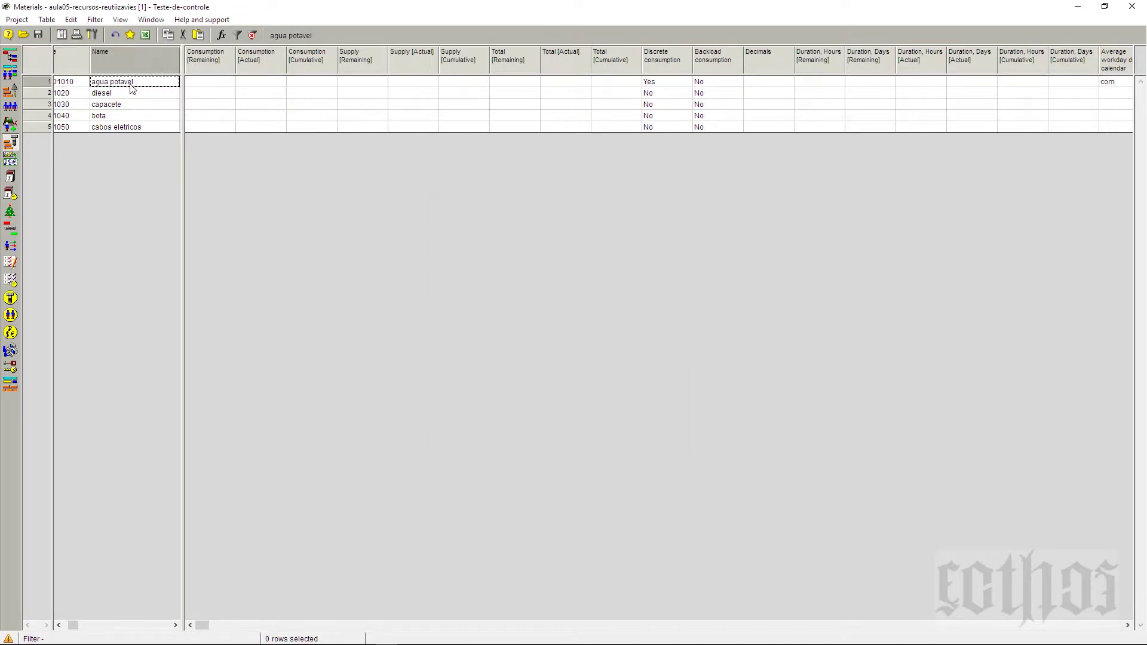
key("Tab")
left_click(133, 96)
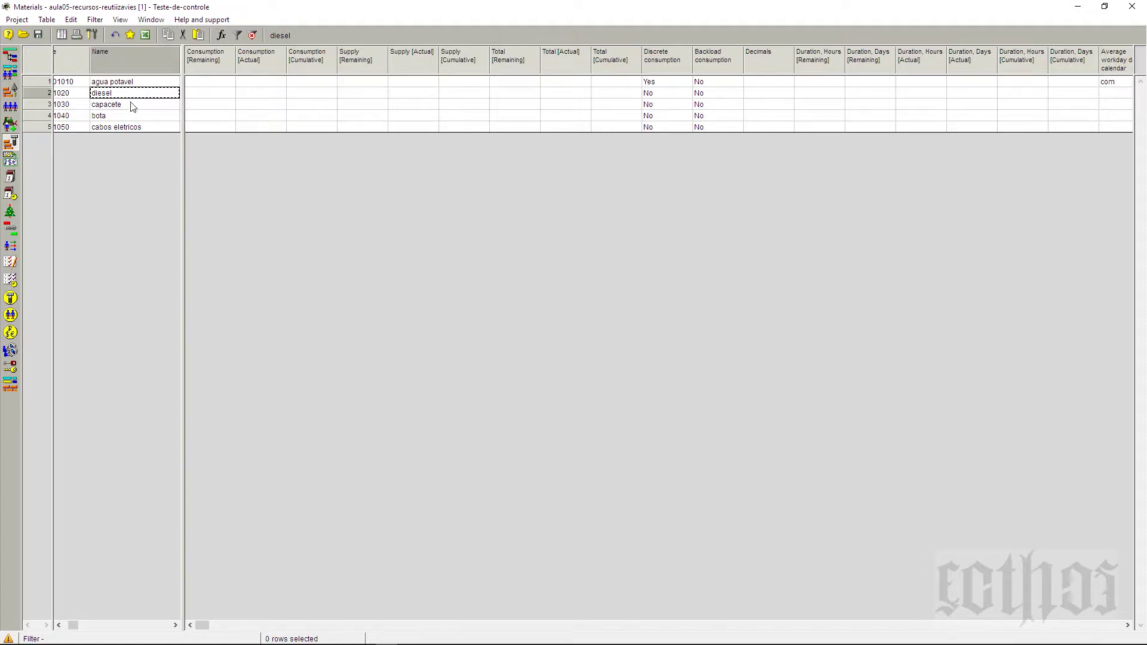
left_click(132, 105)
left_click(132, 117)
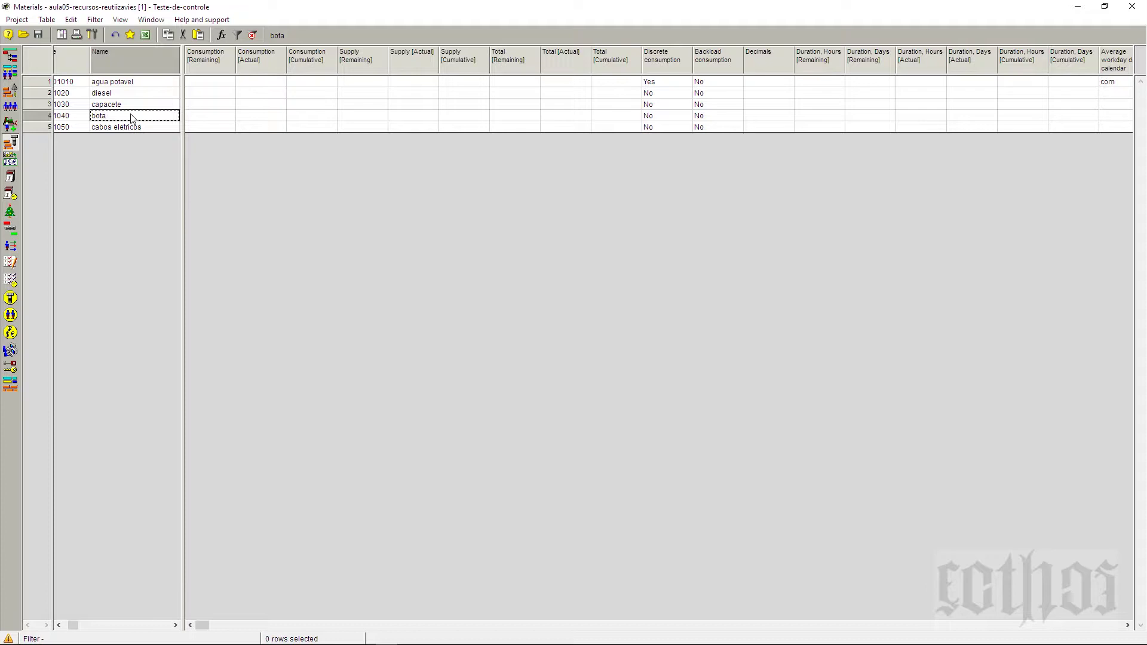
left_click(136, 129)
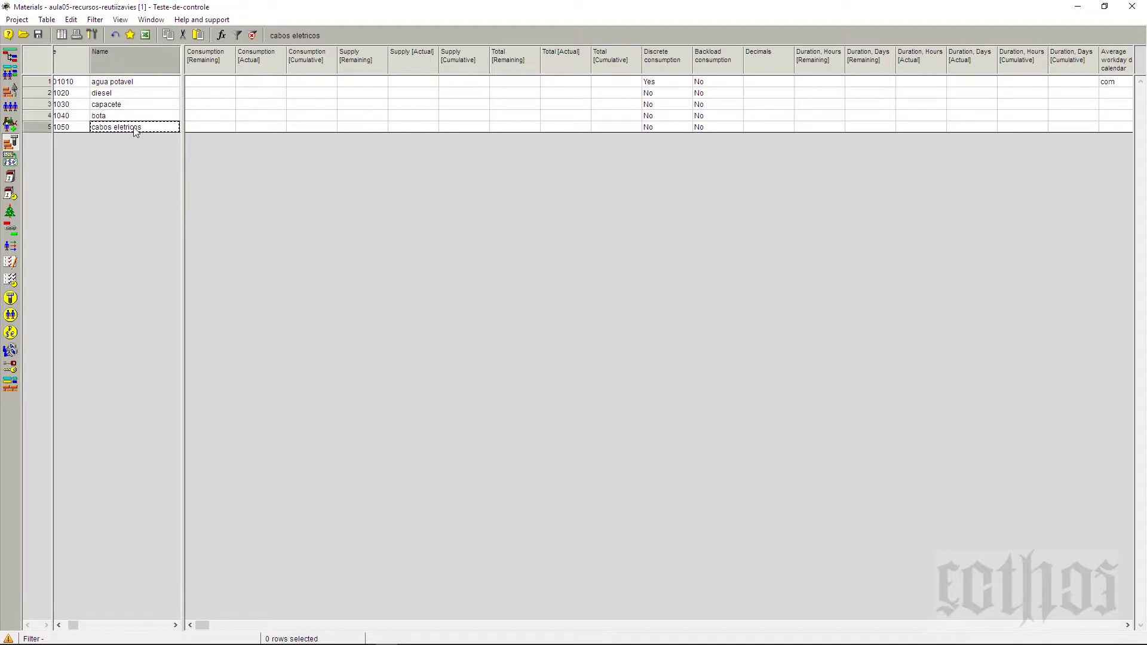
key("Insert")
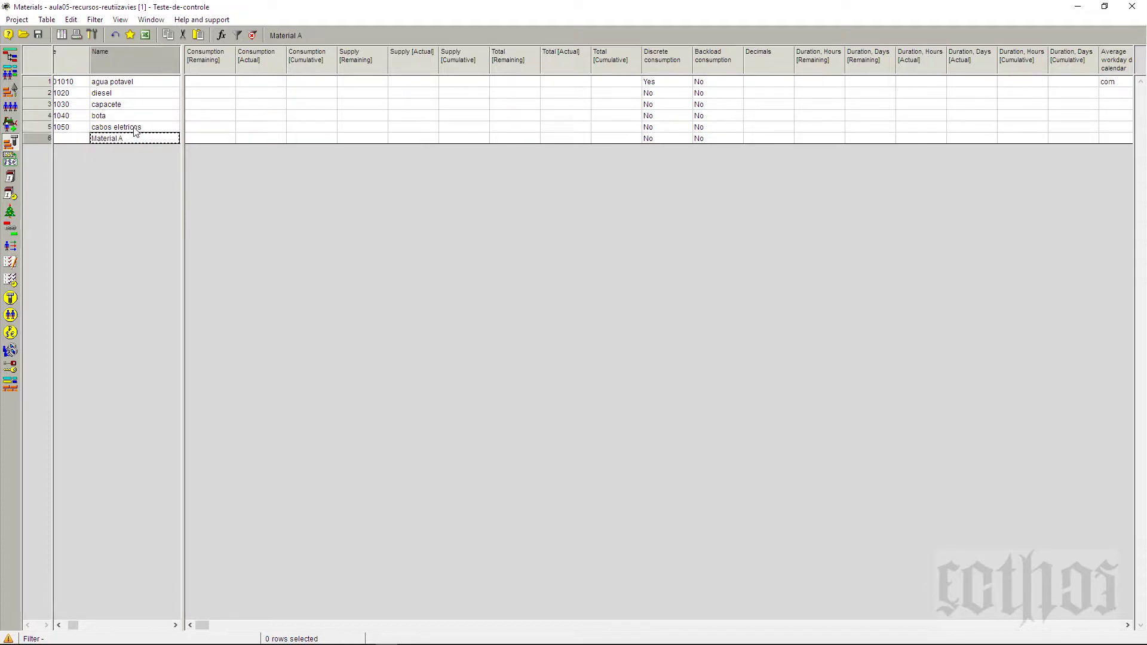
type("cimento")
left_click(58, 142)
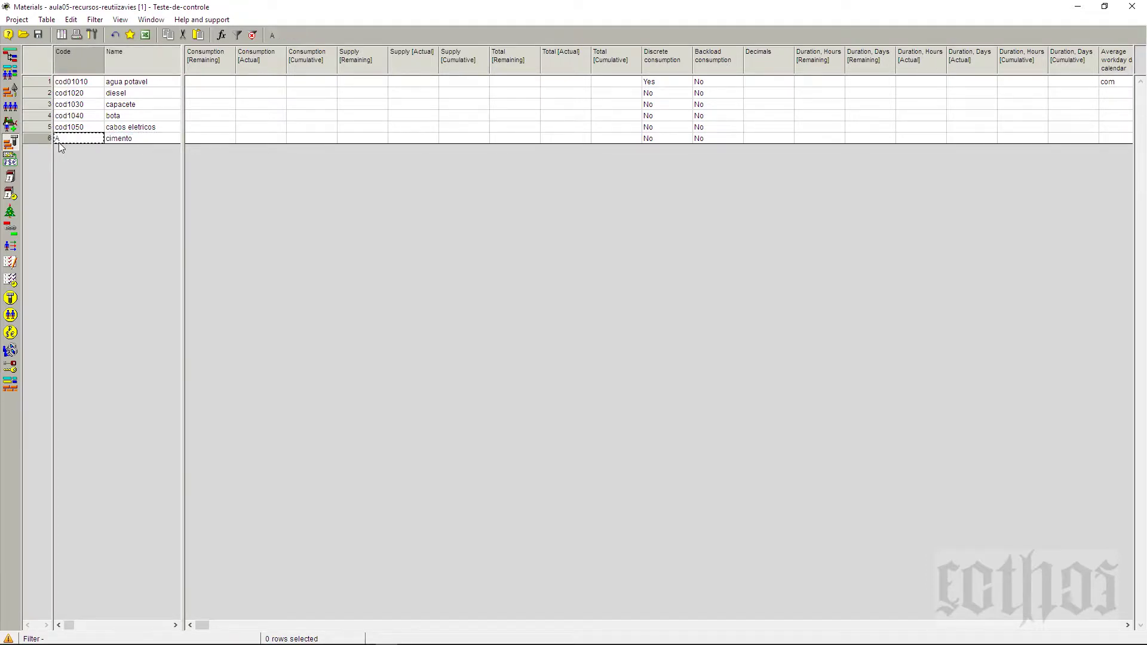
type("cod1060")
Open the project's Material sets table.
left_click(95, 116)
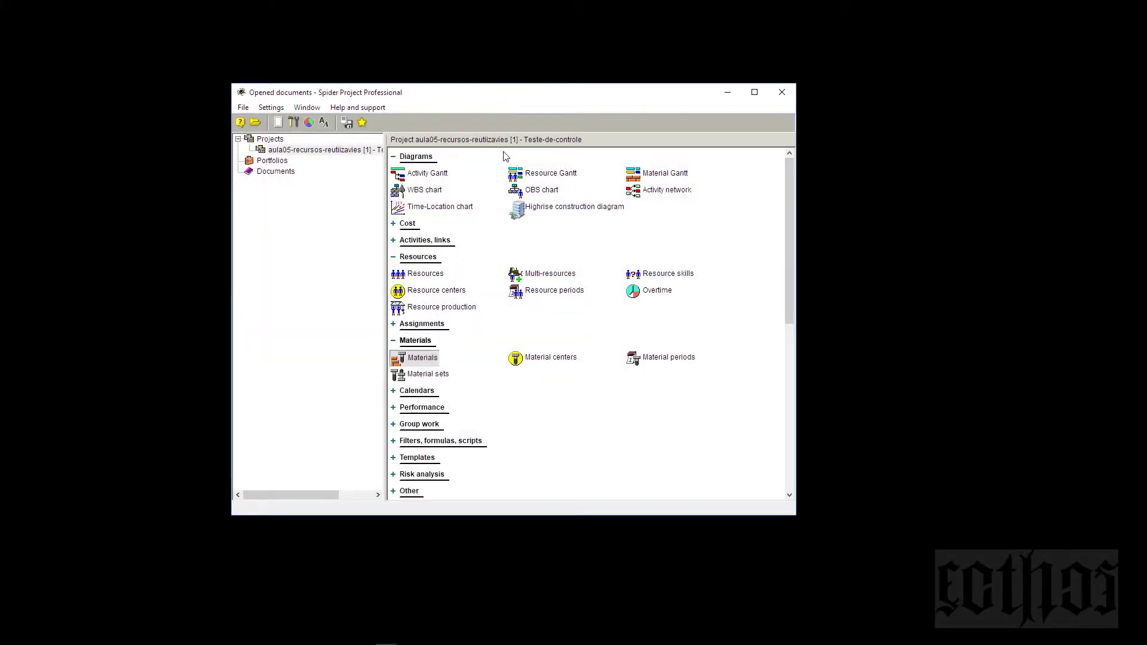
left_click(418, 379)
right_click(418, 379)
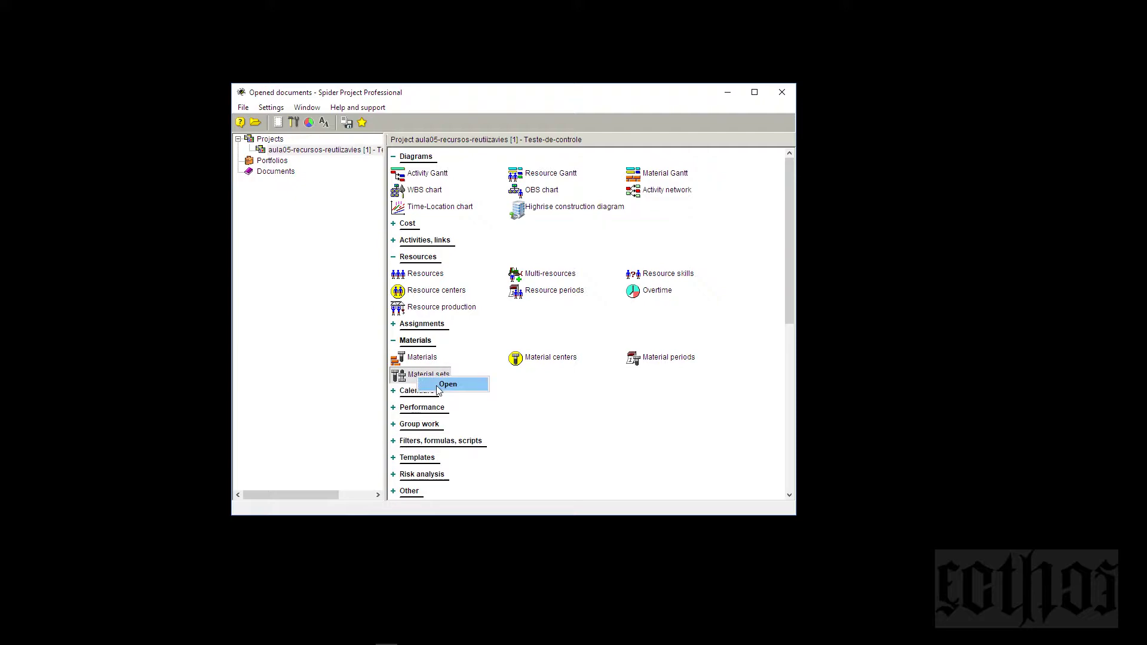
left_click(439, 386)
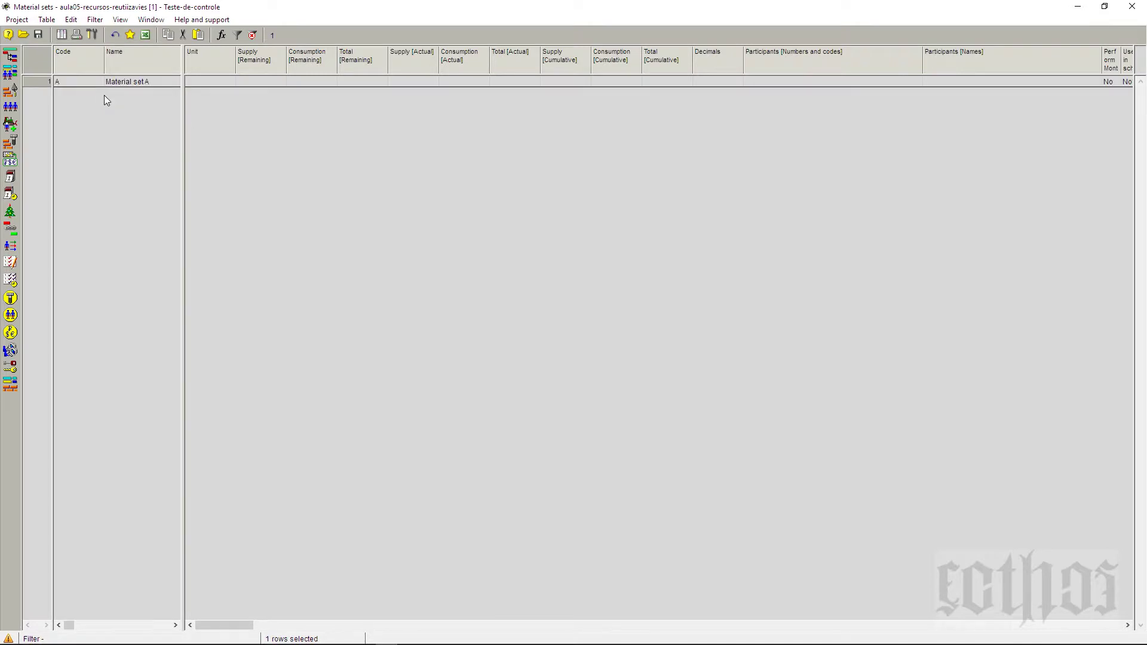
Name the first material set kit segurança.
left_click(110, 85)
type("k")
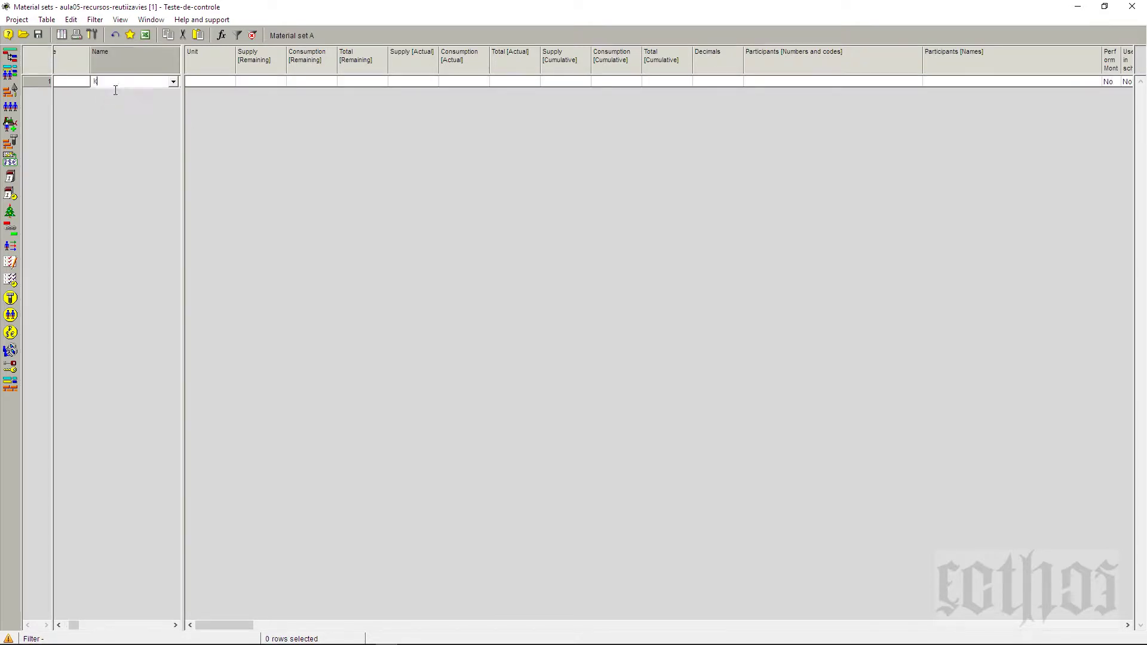
type("it segurança")
Add a second material set below kit segurança and name it kit apoi oa equipamento.
left_click(41, 85)
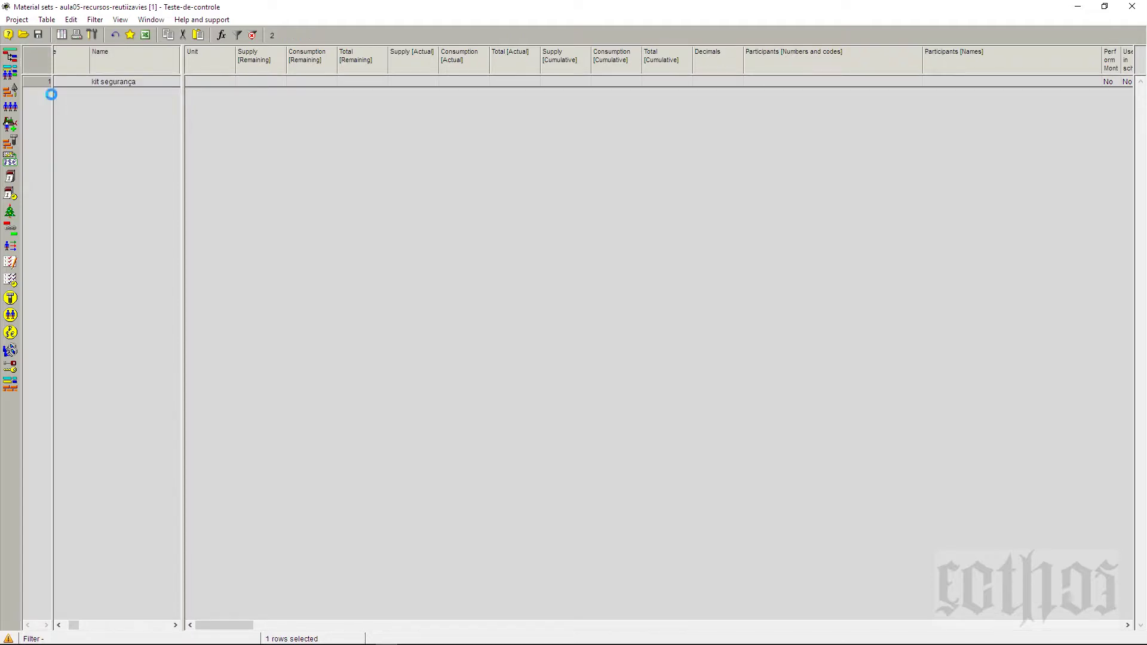
key("Down")
left_click(115, 93)
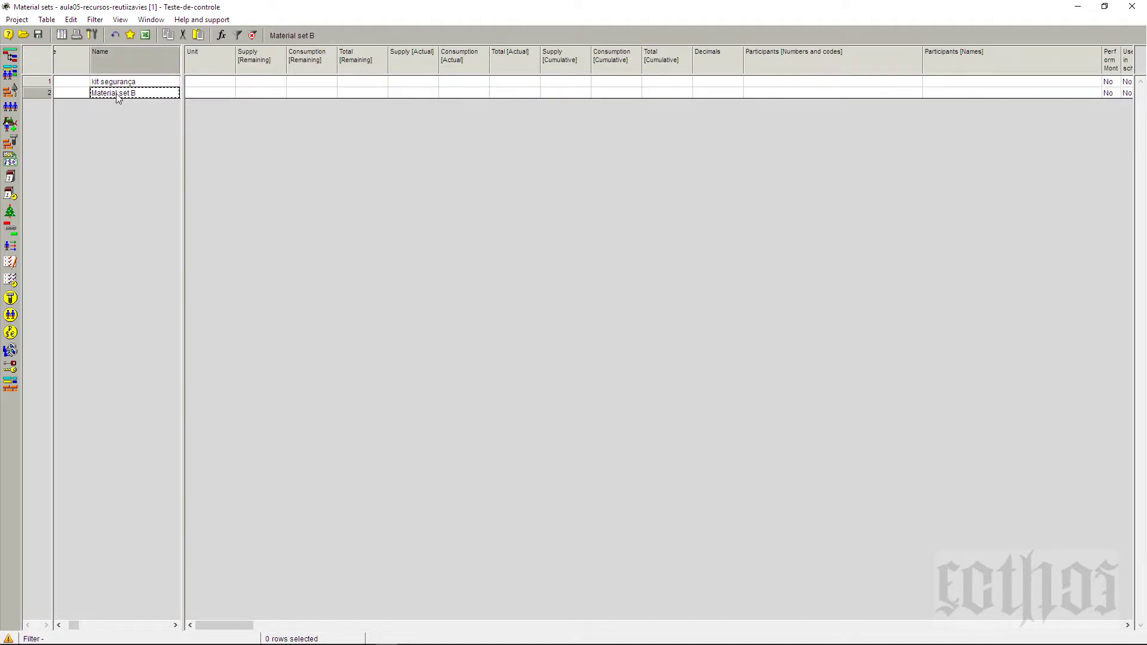
type("k")
type("it apoi oa equi")
type("pamento")
Set the material set codes to cod1010 for kit segurança and cod1020 for the equipment kit.
left_click(85, 87)
type("c")
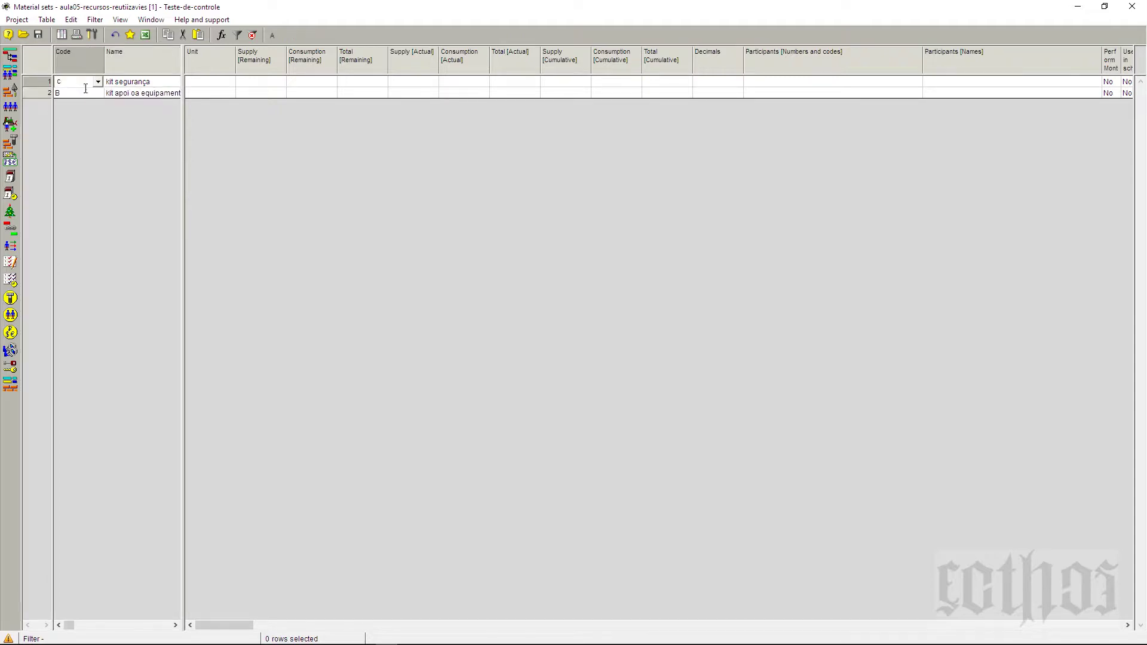
type("od1010")
left_click(82, 97)
type("cod102")
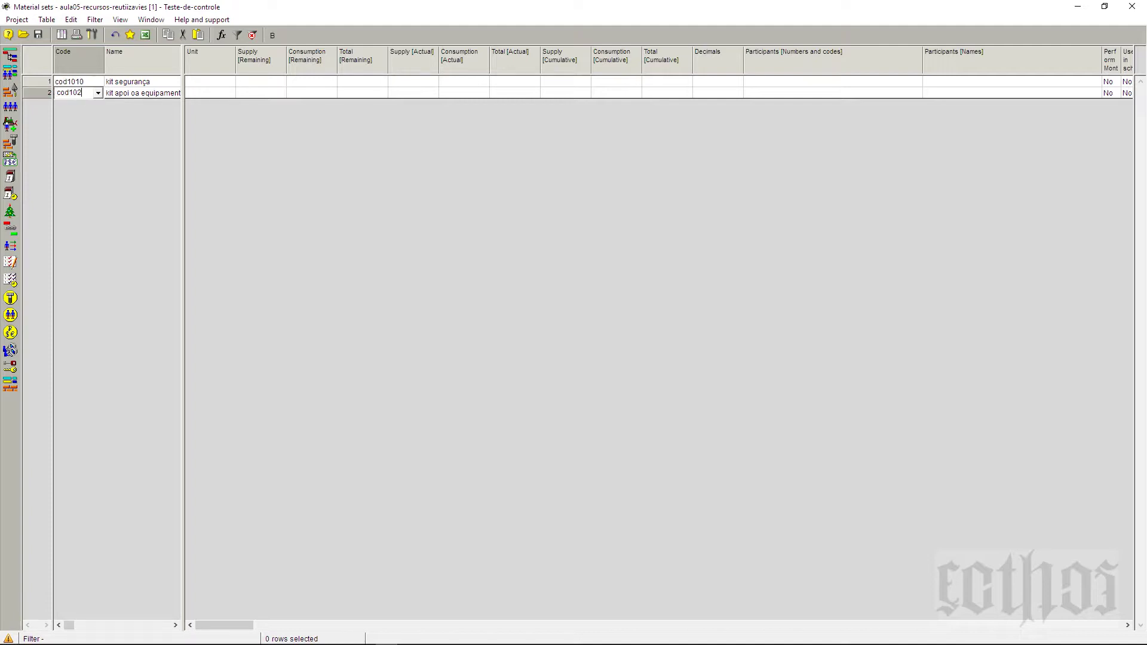
type("0")
Set the unit of the kit segurança material set to cnj and enable its Monte Carlo analysis.
left_click(70, 85)
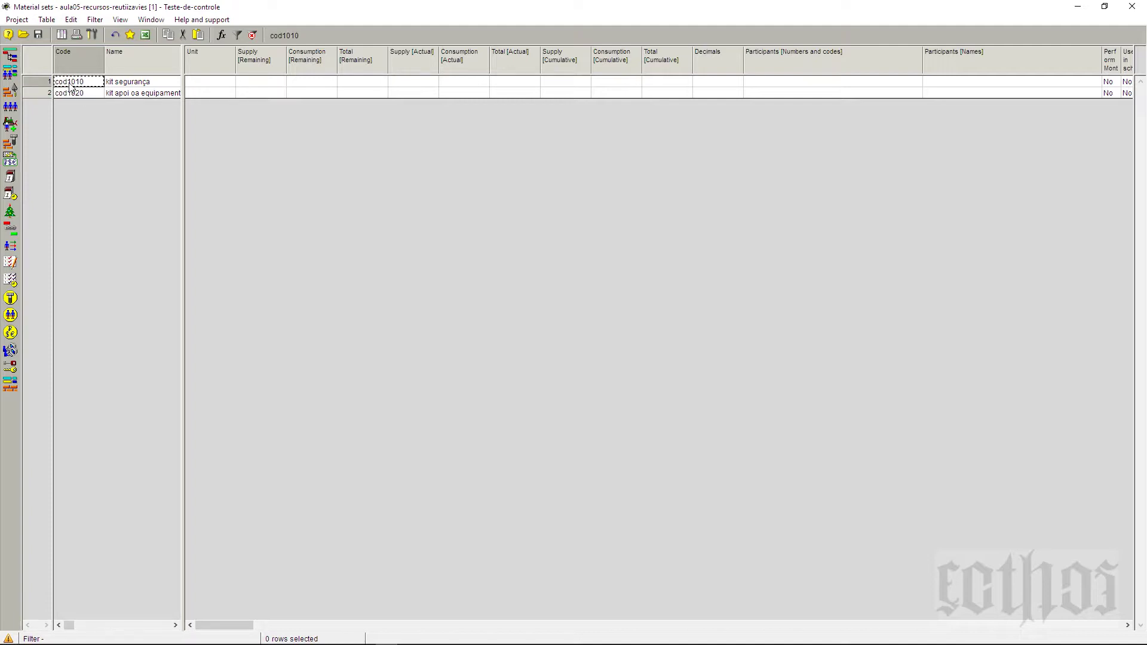
left_click(45, 82)
right_click(44, 82)
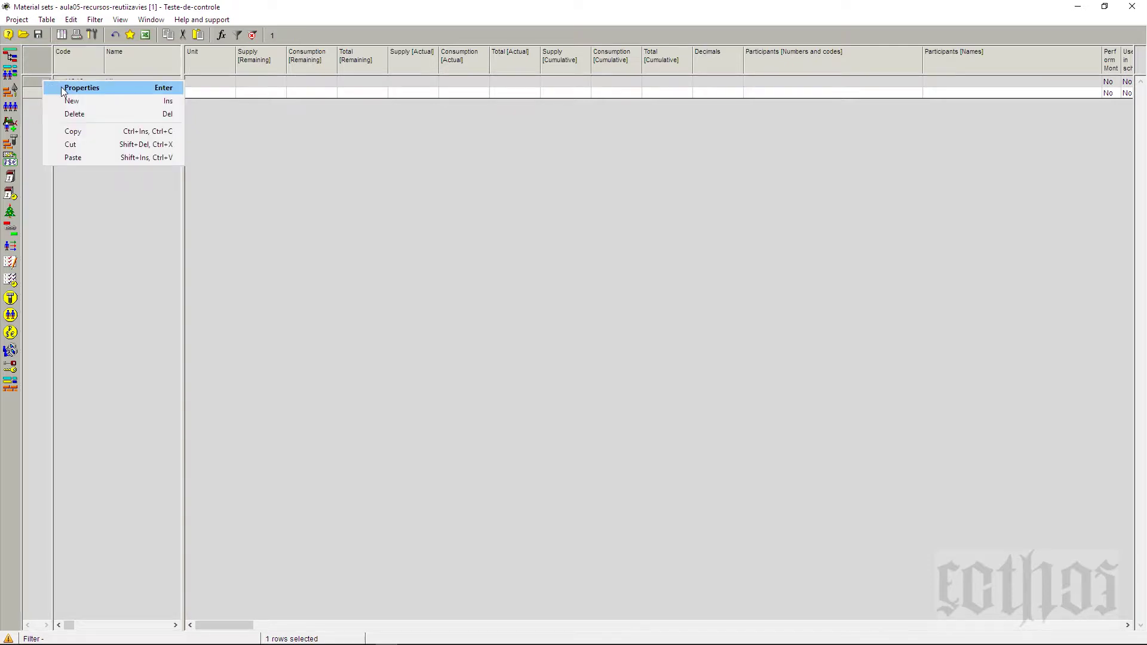
left_click(82, 88)
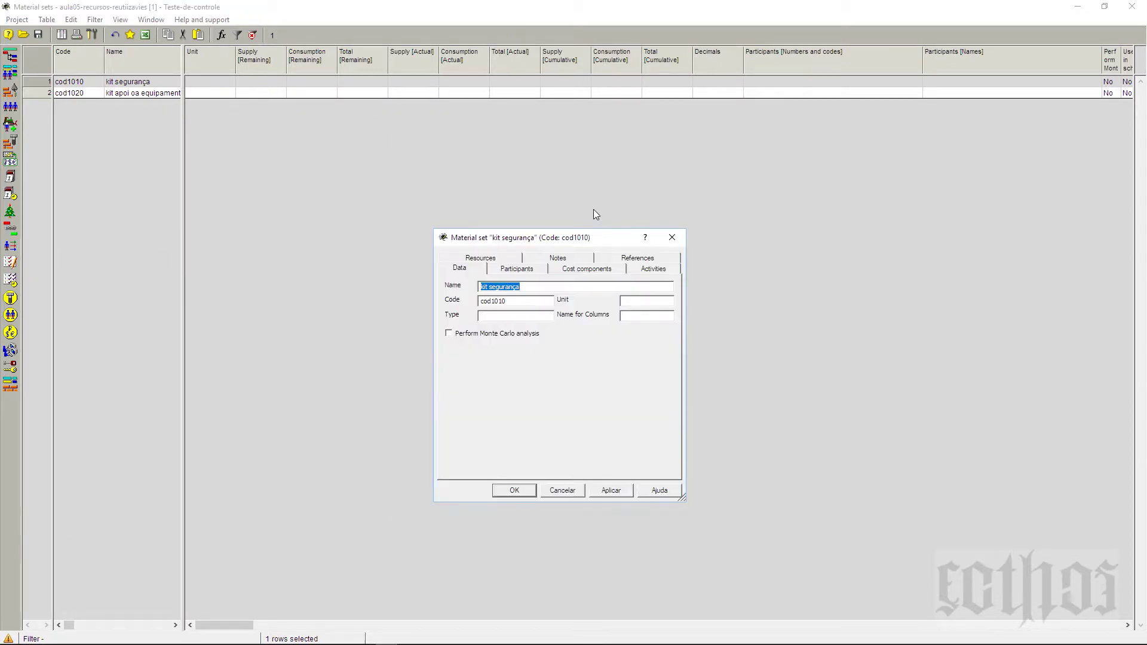
left_click(539, 293)
left_click(633, 305)
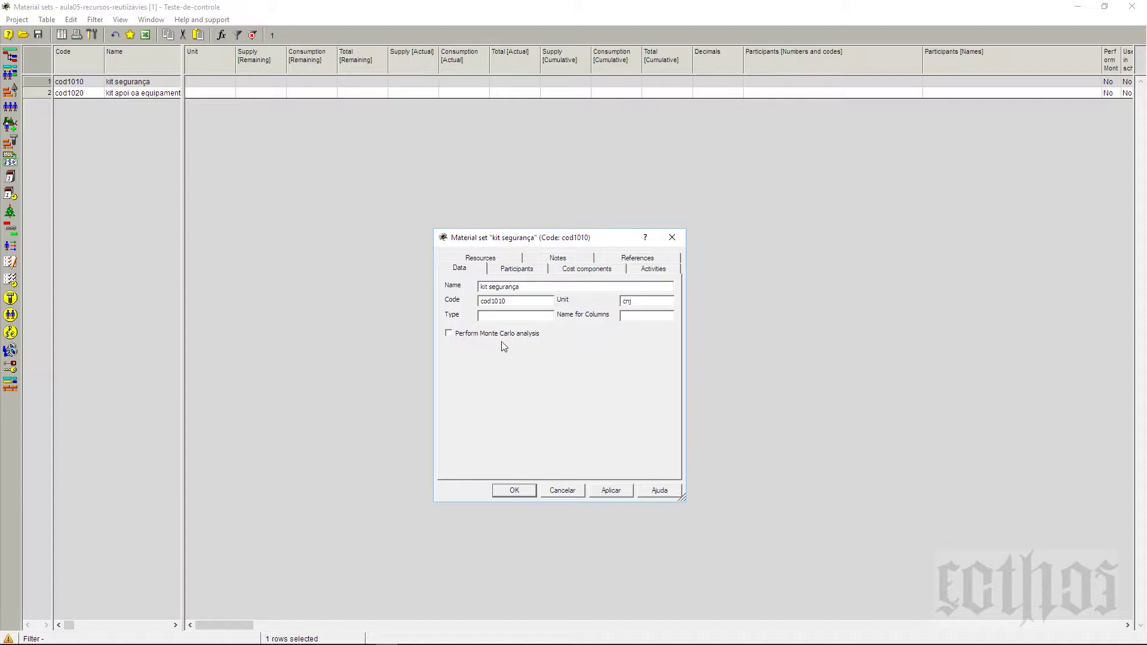
left_click(640, 323)
Add the materials capacete and bota as participants of the kit segurança set.
left_click(518, 270)
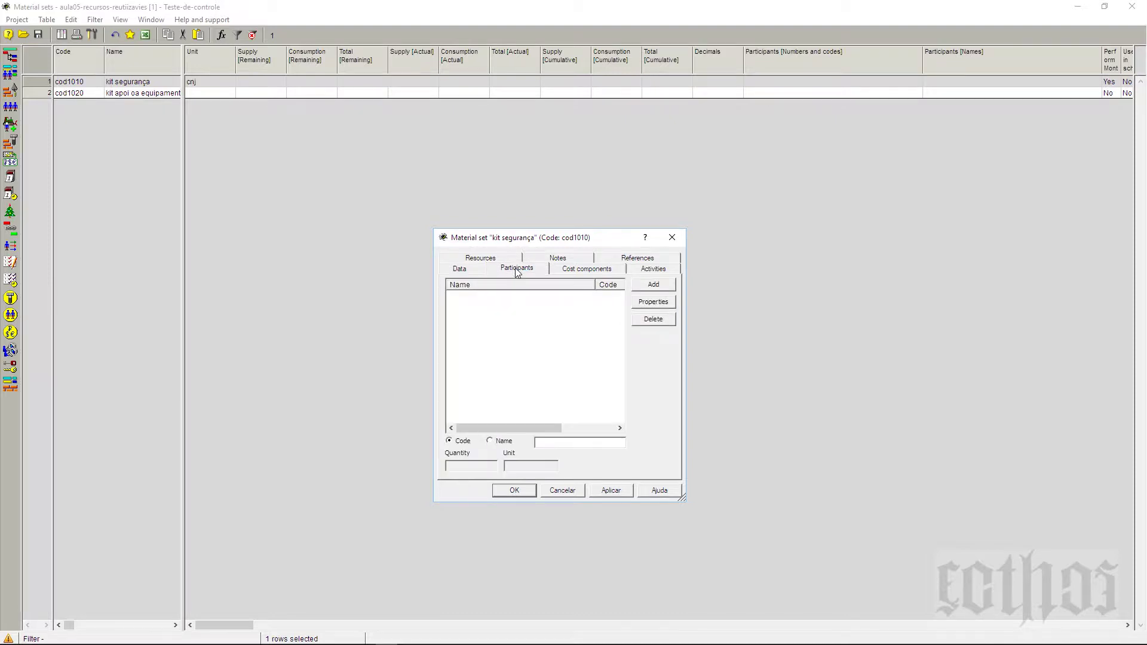
left_click(652, 288)
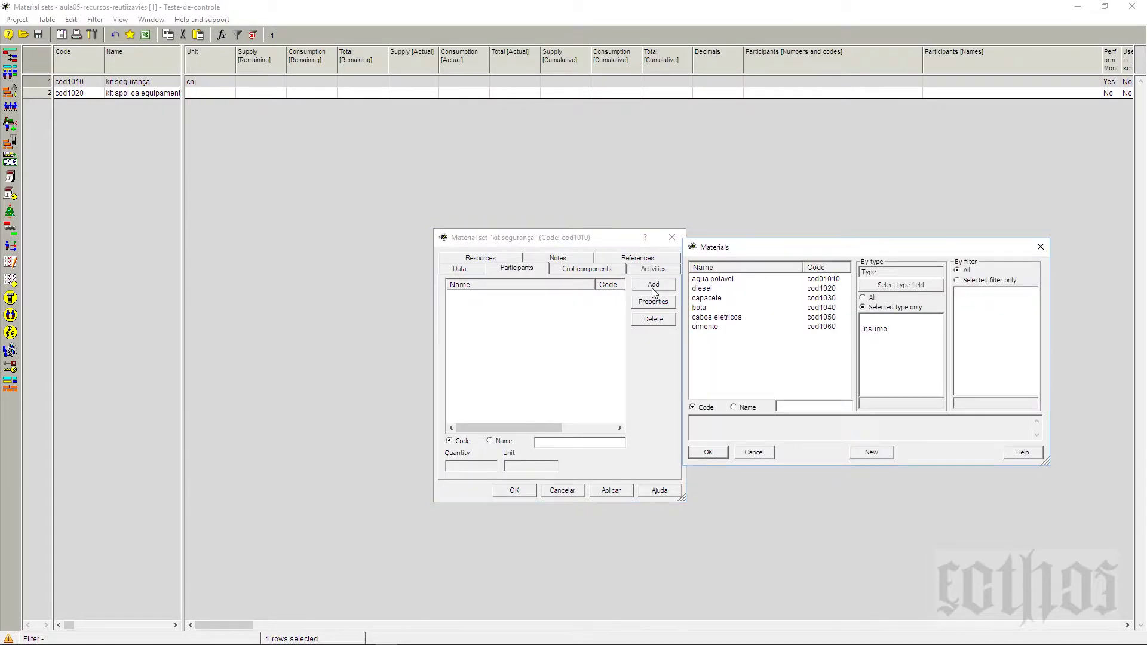
left_click(709, 310)
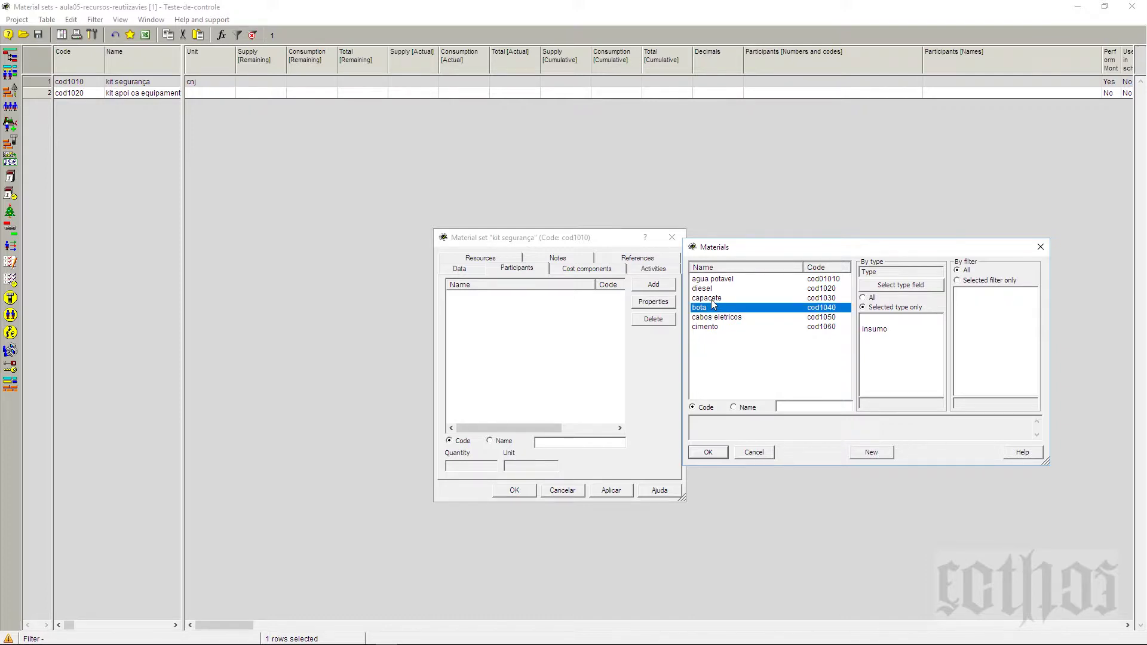
left_click(711, 298, "shift")
left_click(708, 454)
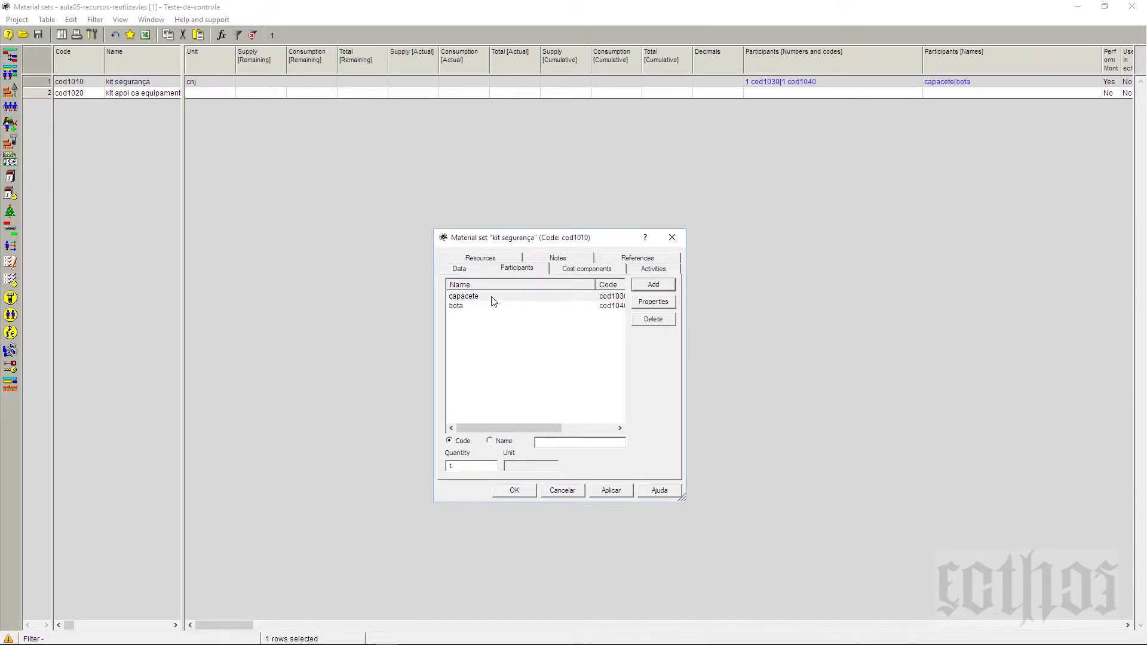
Set the unit of the capacete material to und from the participants of kit segurança.
left_click(493, 300)
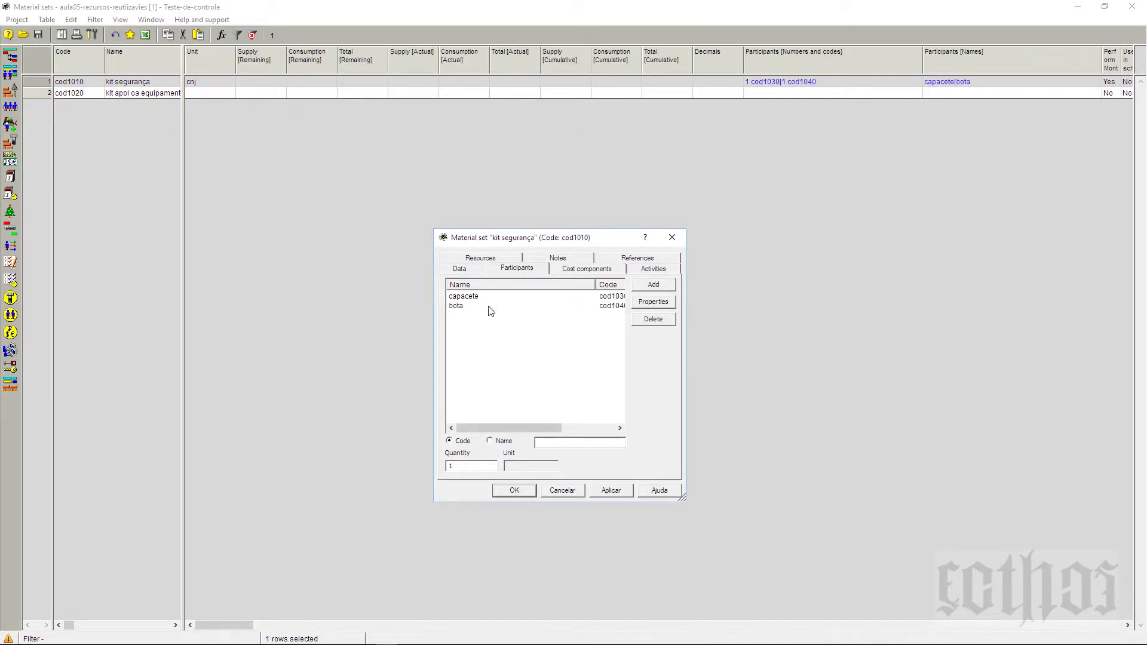
left_click(489, 307)
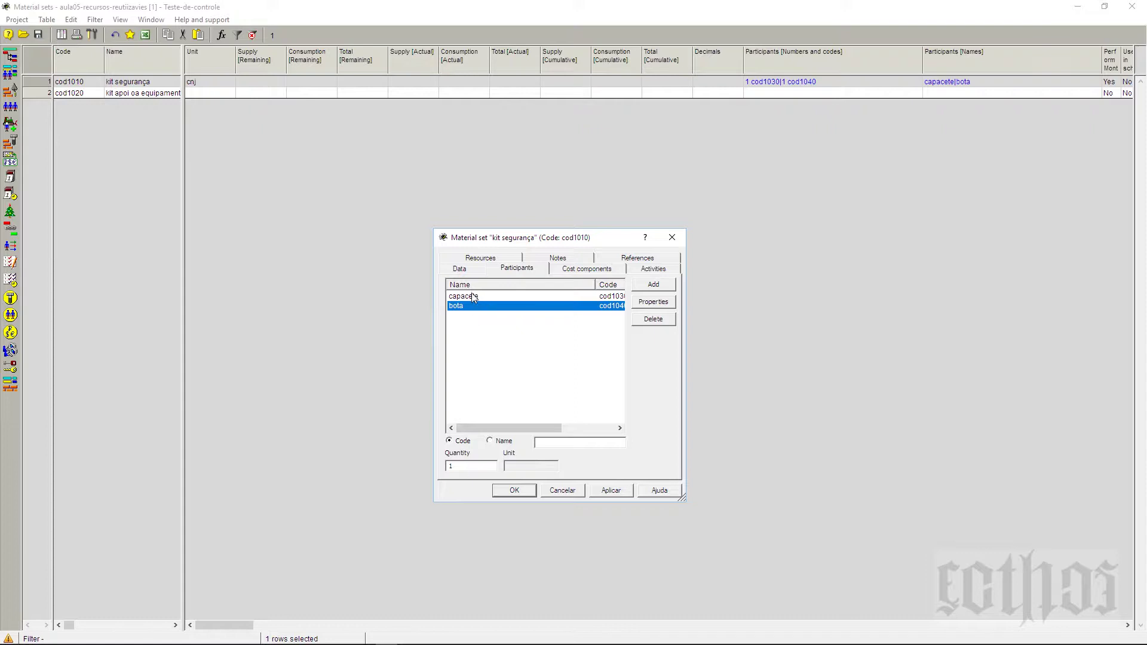
left_click(473, 297)
left_click(472, 472)
left_click(468, 299)
left_click(651, 303)
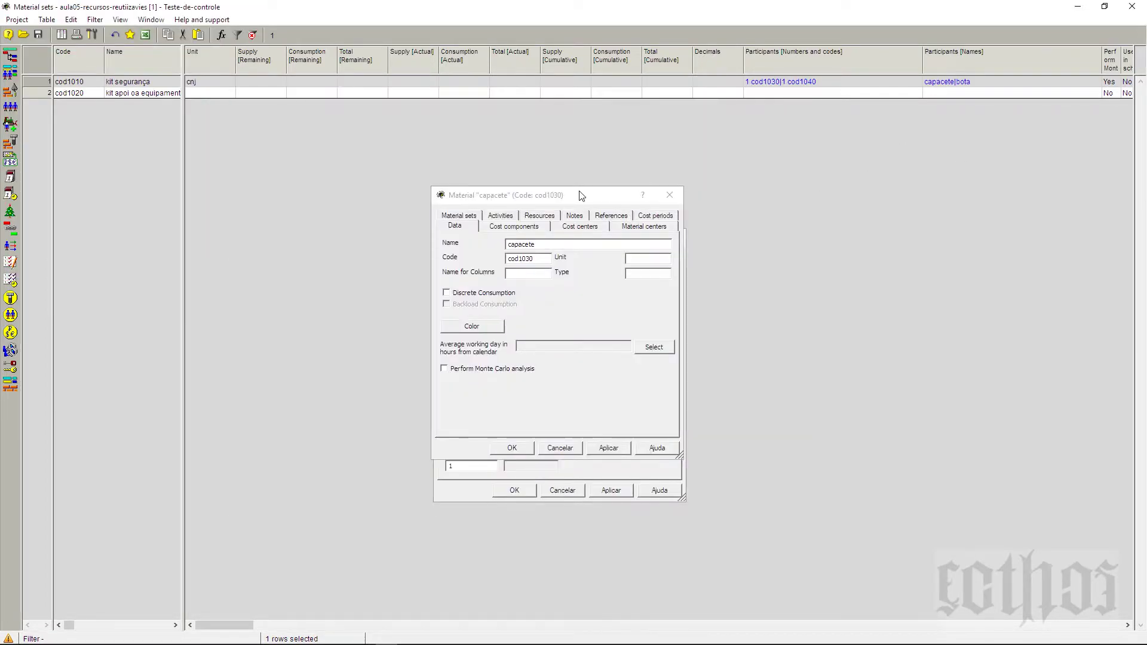
left_click_drag(581, 196, 881, 232)
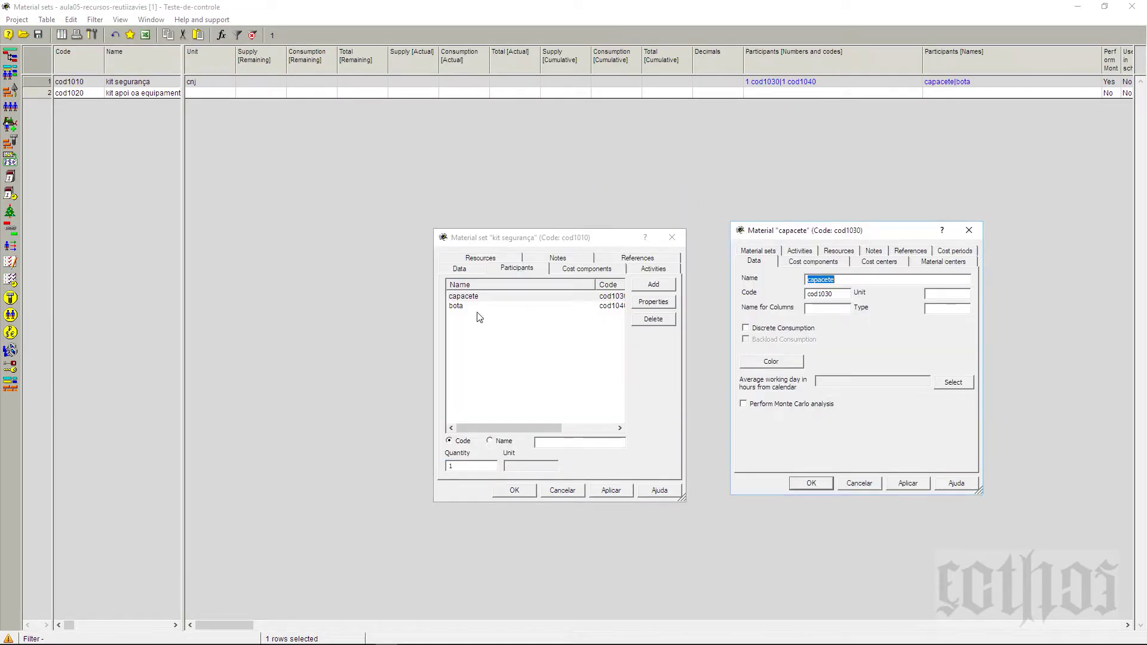
left_click(470, 297)
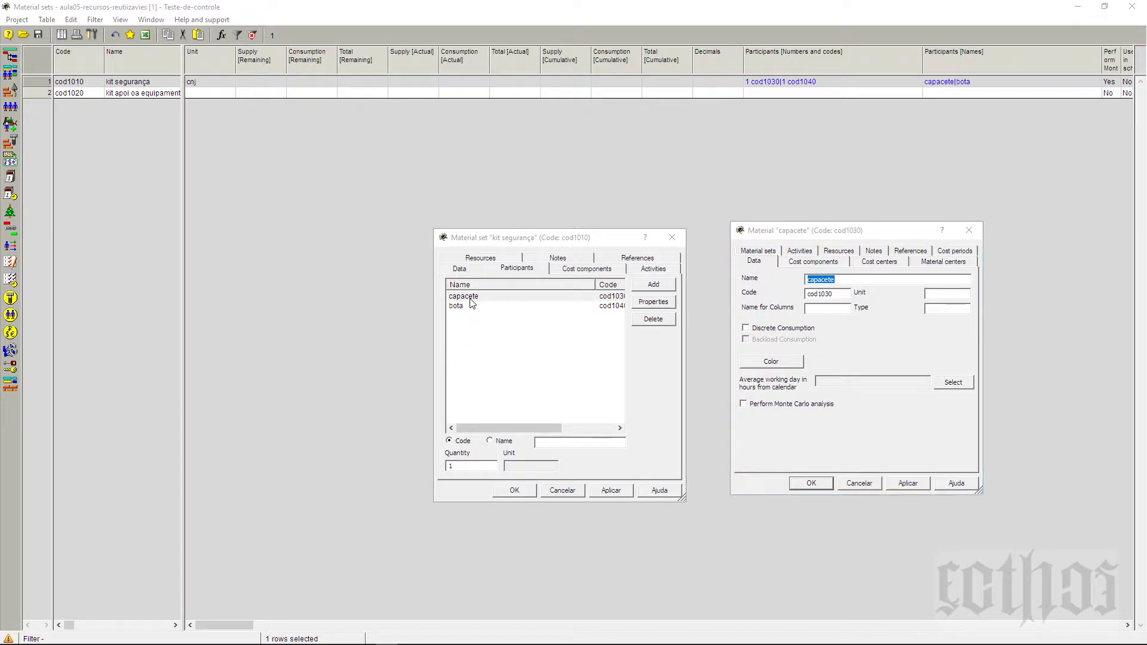
left_click(951, 295)
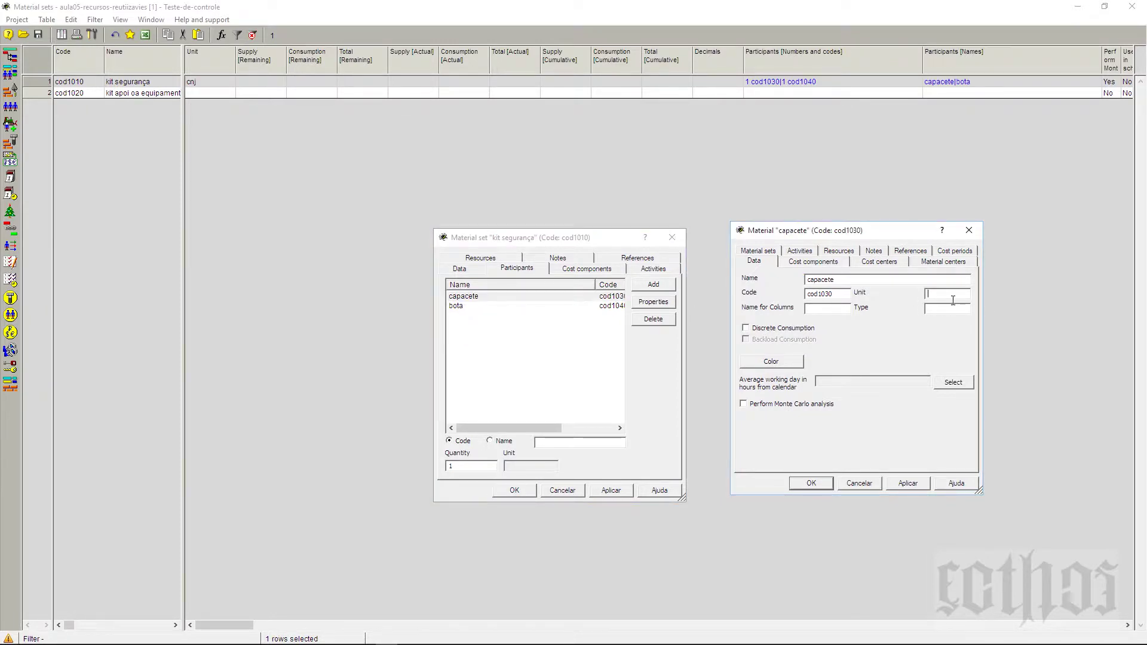
type("und")
left_click(908, 484)
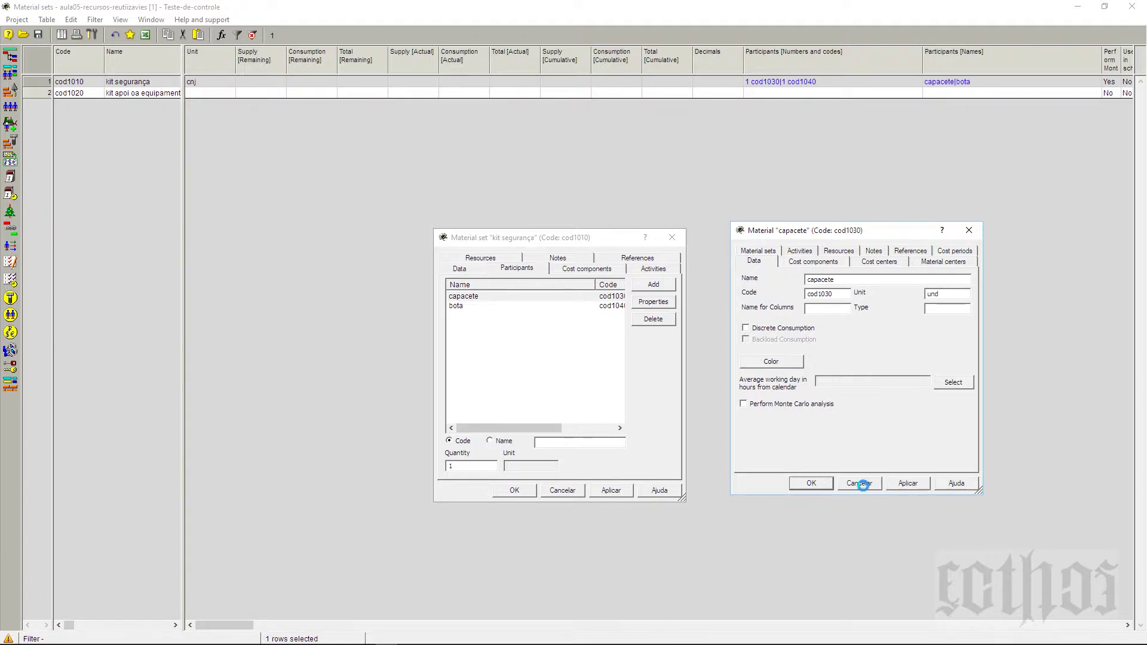
Set the unit of the bota material to par and apply the change.
left_click(455, 306)
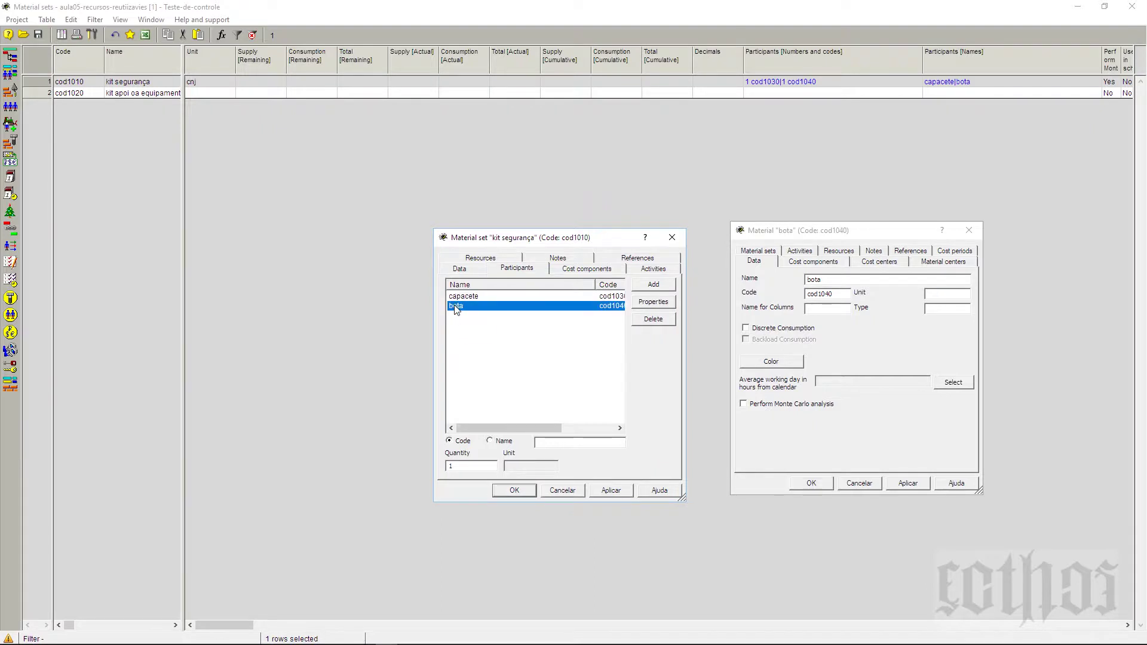
left_click(955, 294)
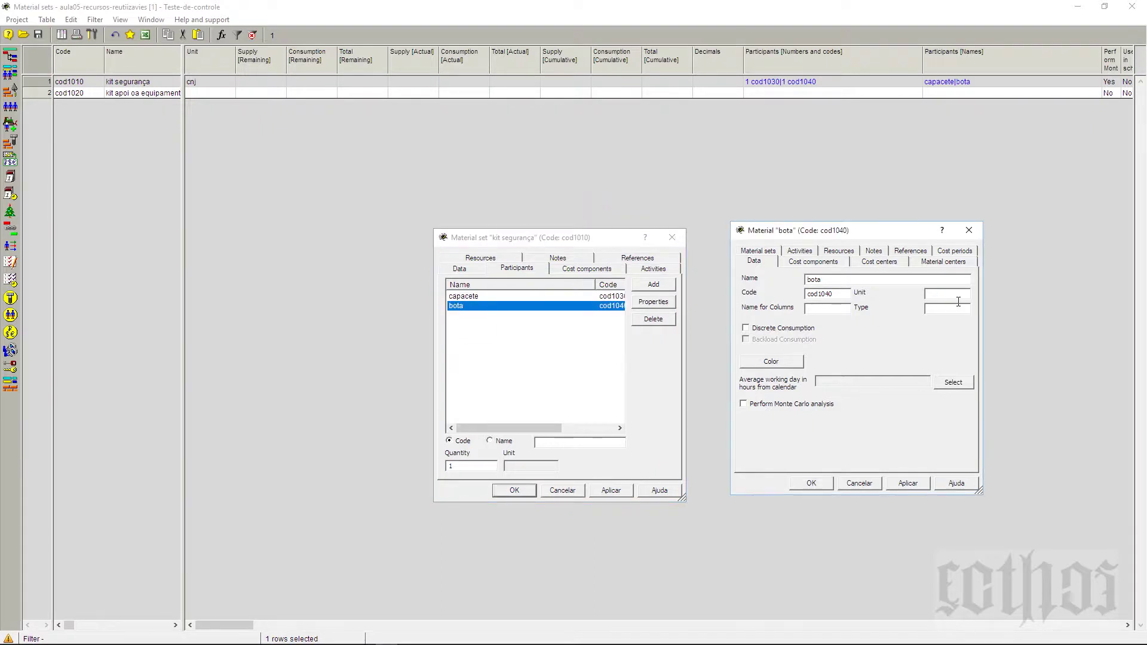
type("par")
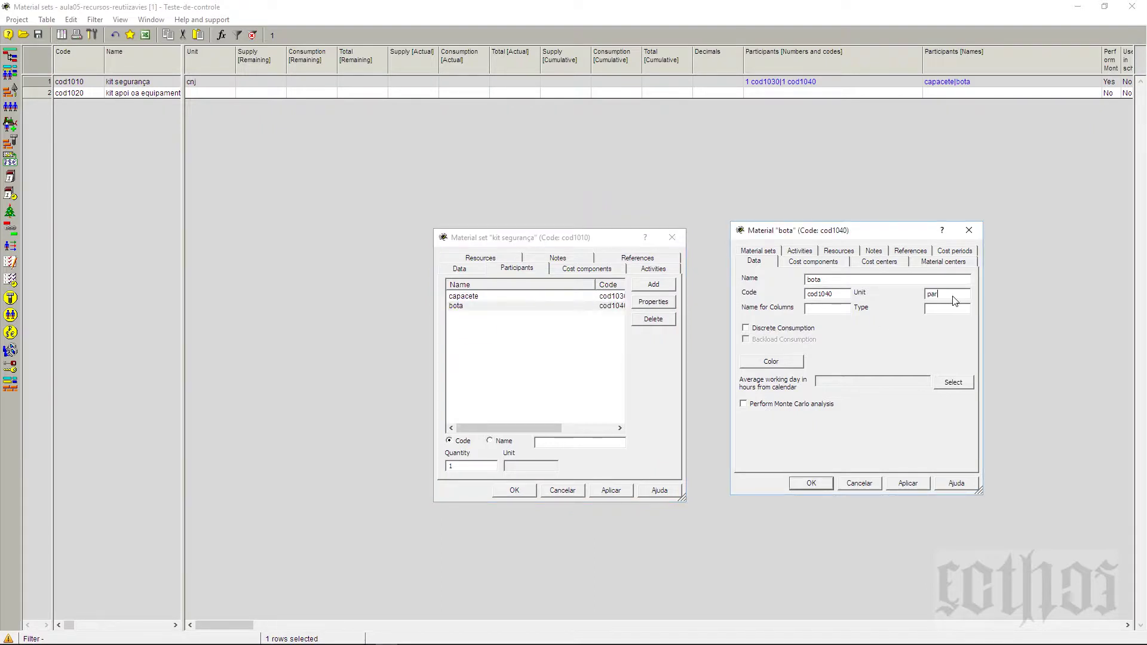
left_click(918, 485)
left_click(771, 330)
left_click(478, 301)
double_click(476, 298)
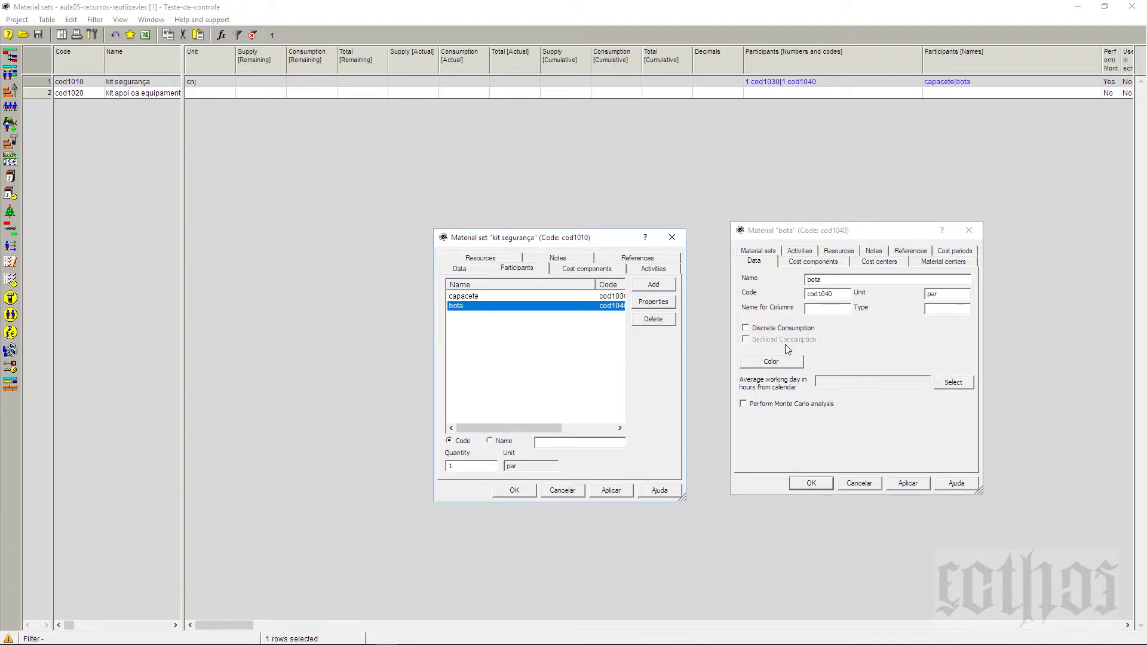
Enable discrete consumption for the capacete material, apply the change and close its properties.
left_click(754, 329)
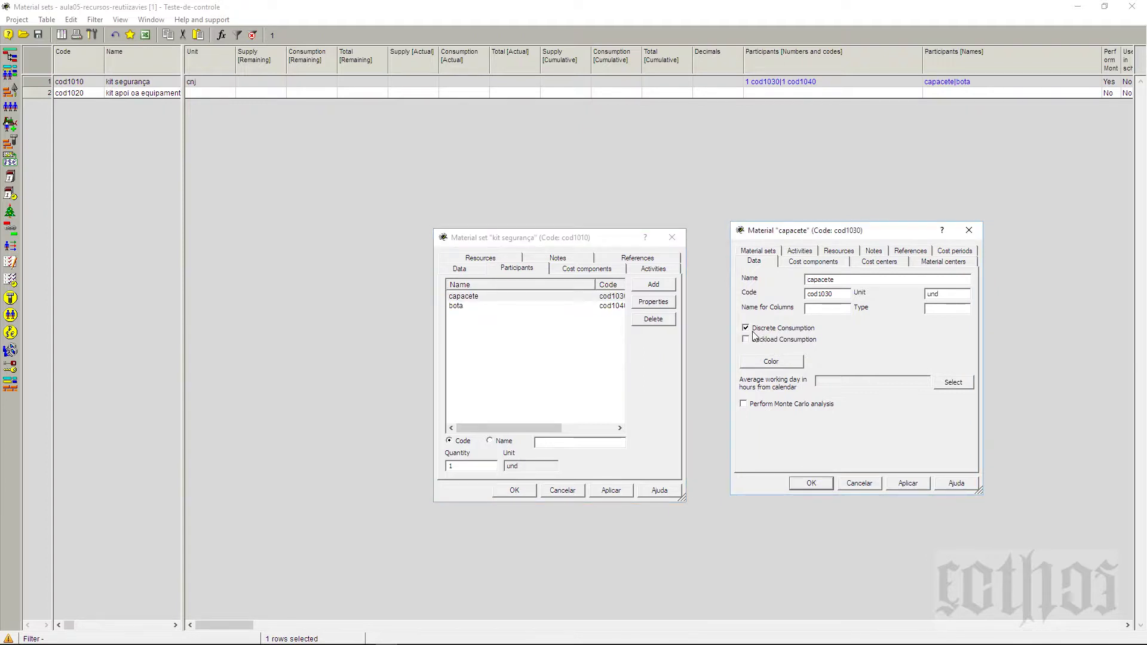
left_click(922, 483)
left_click(811, 483)
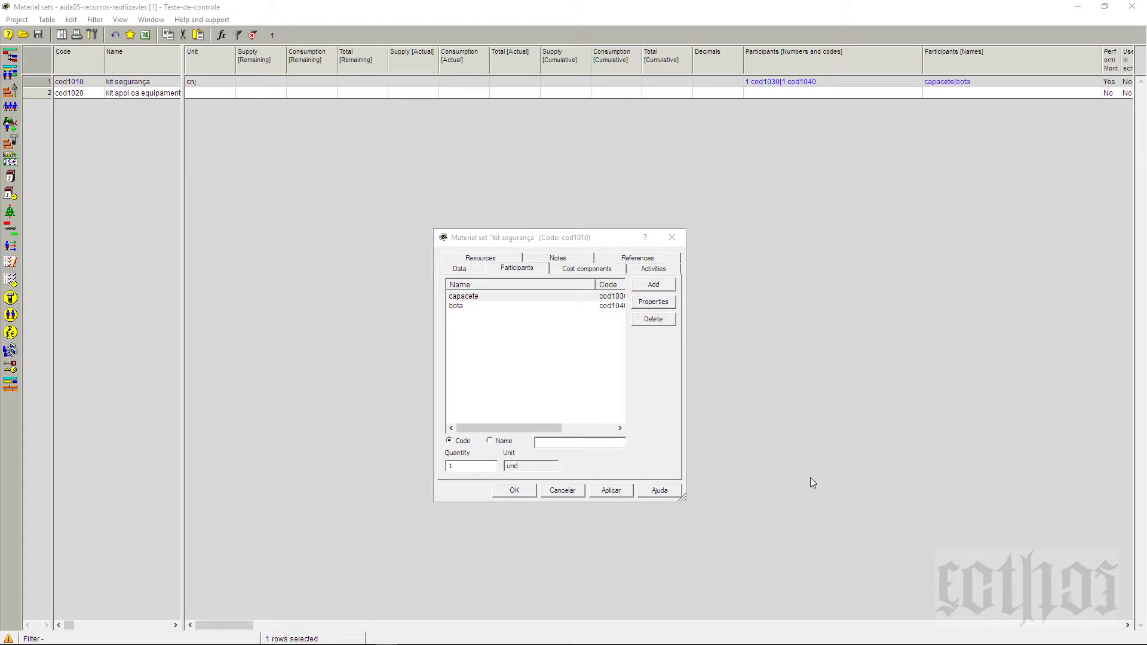
Add the resource Pedreiro to the kit segurança material set.
left_click(469, 266)
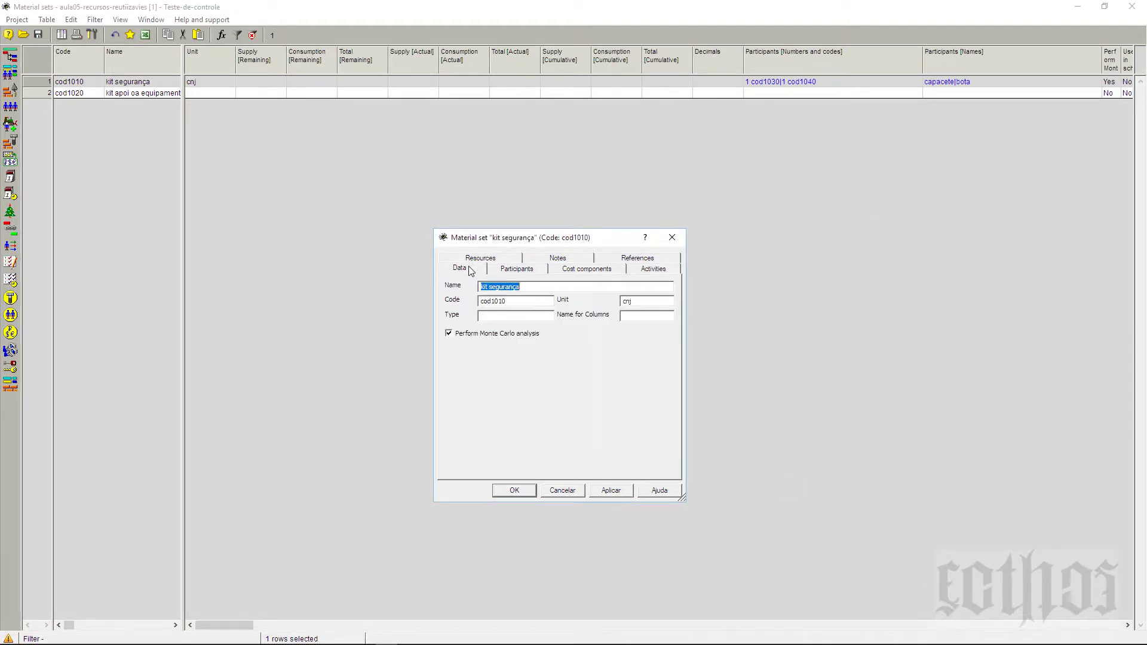
left_click(505, 270)
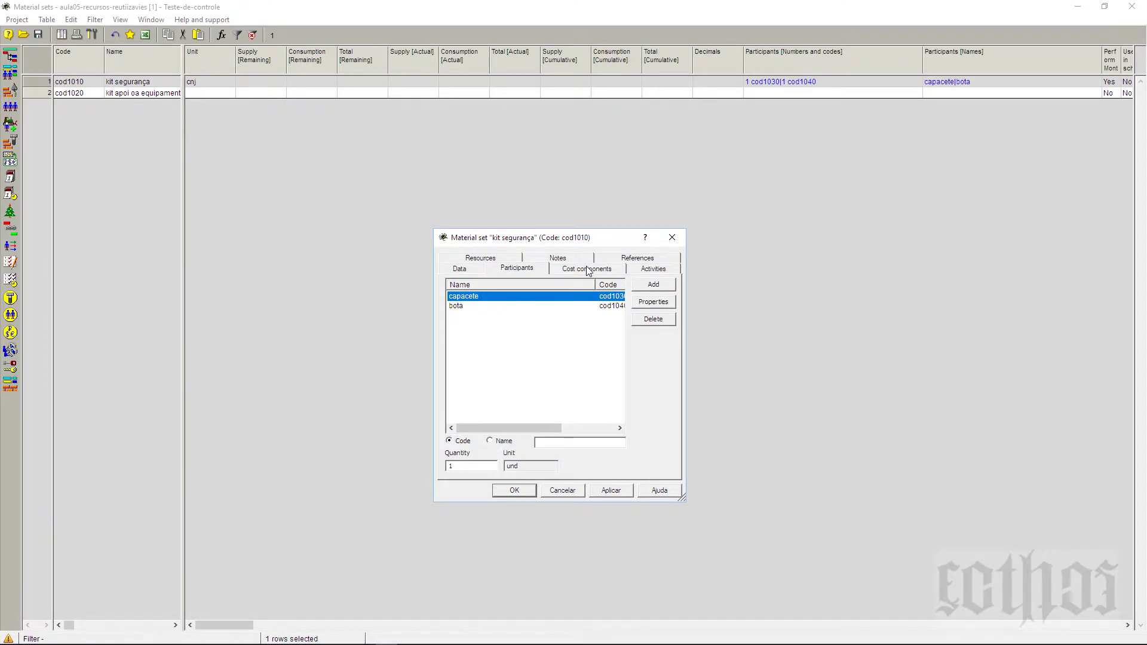
left_click(588, 269)
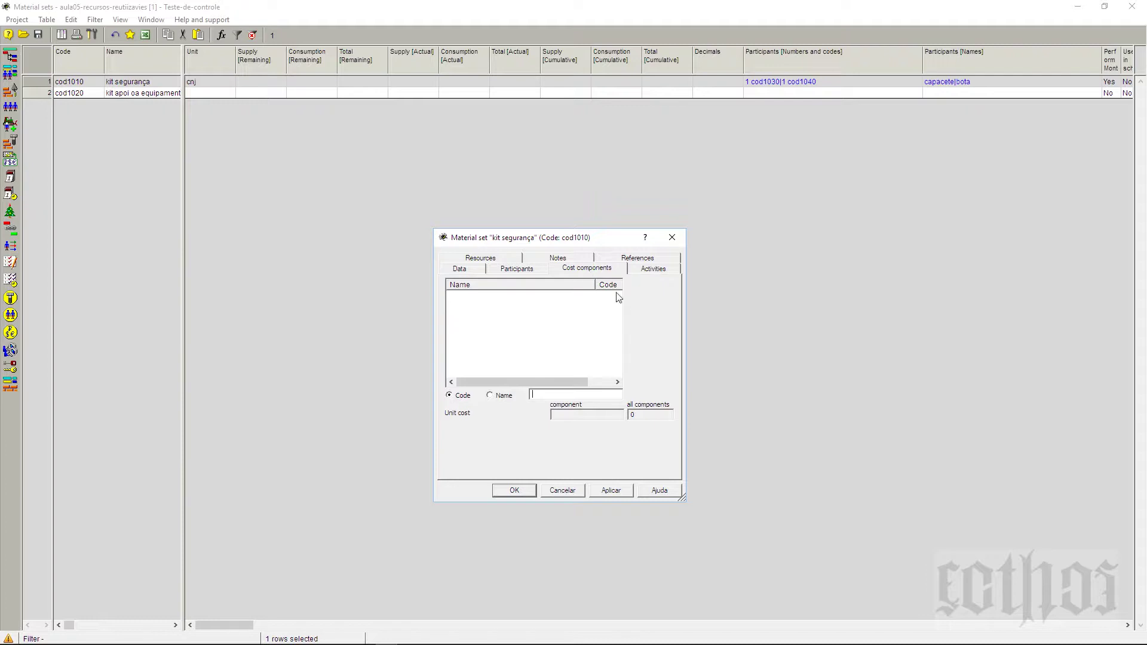
left_click(663, 273)
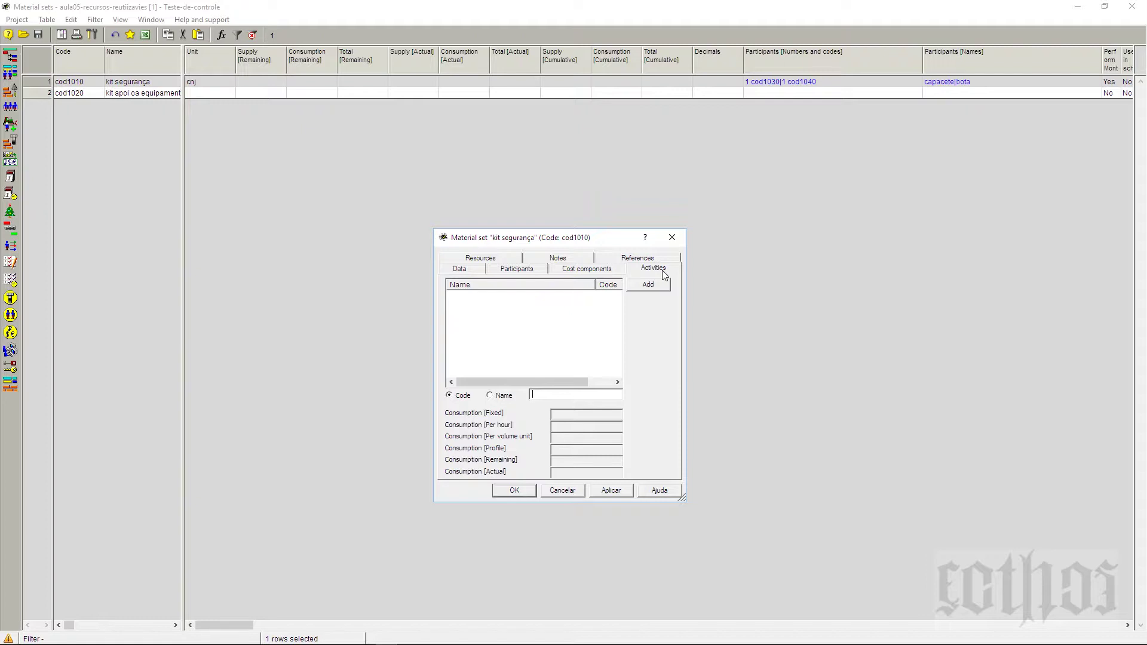
left_click(513, 261)
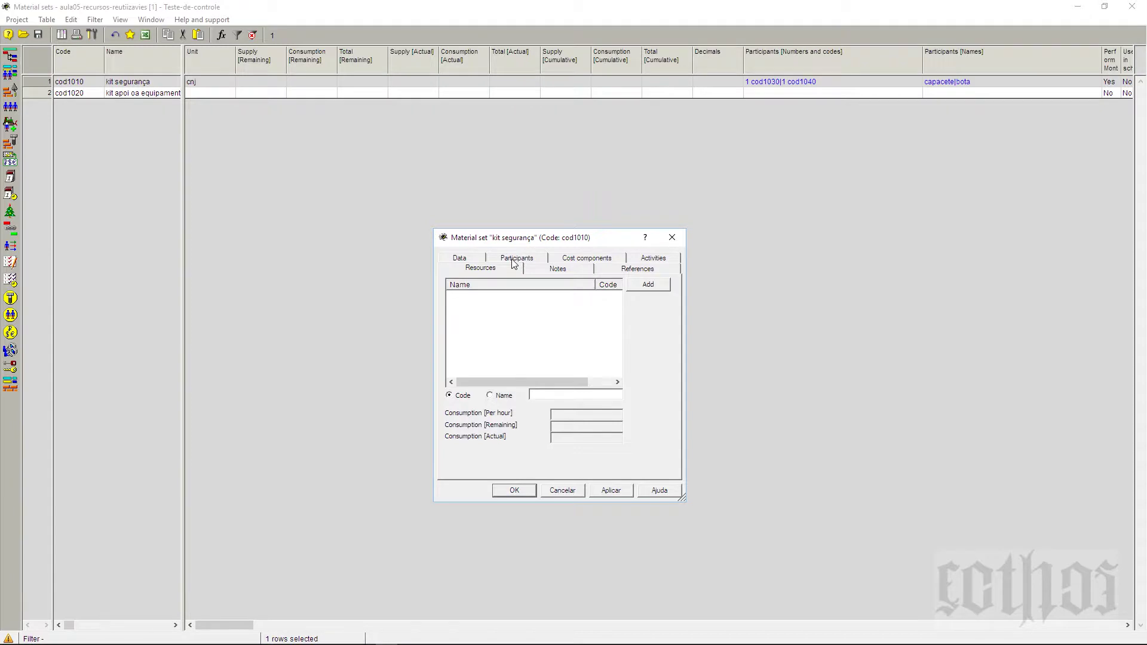
left_click(672, 292)
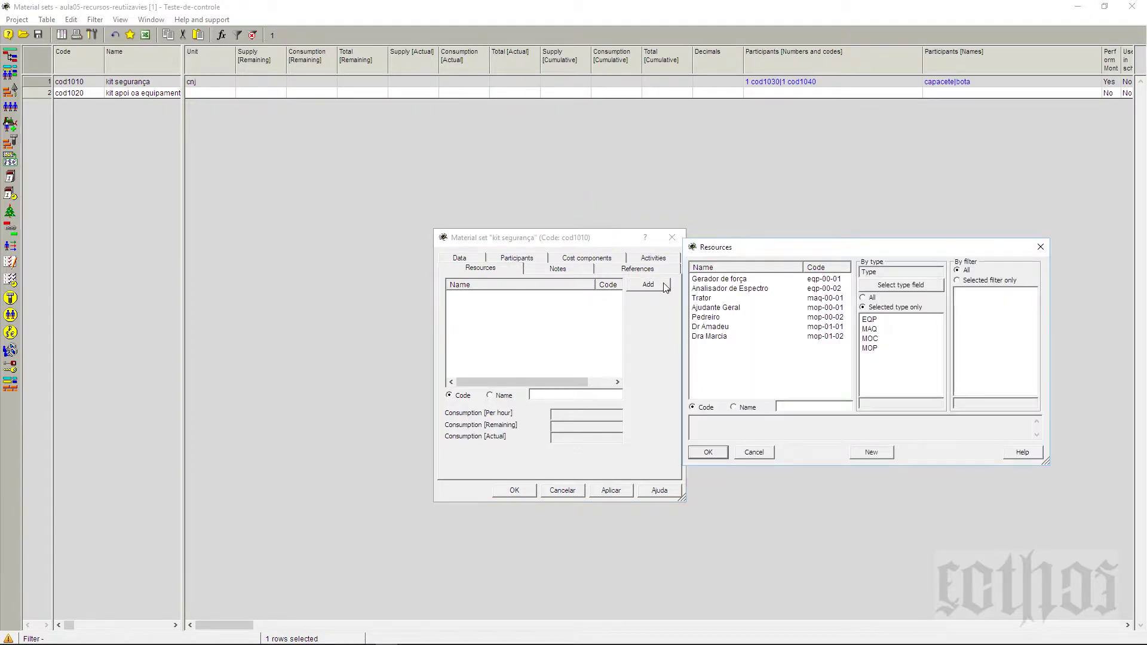
left_click(718, 318)
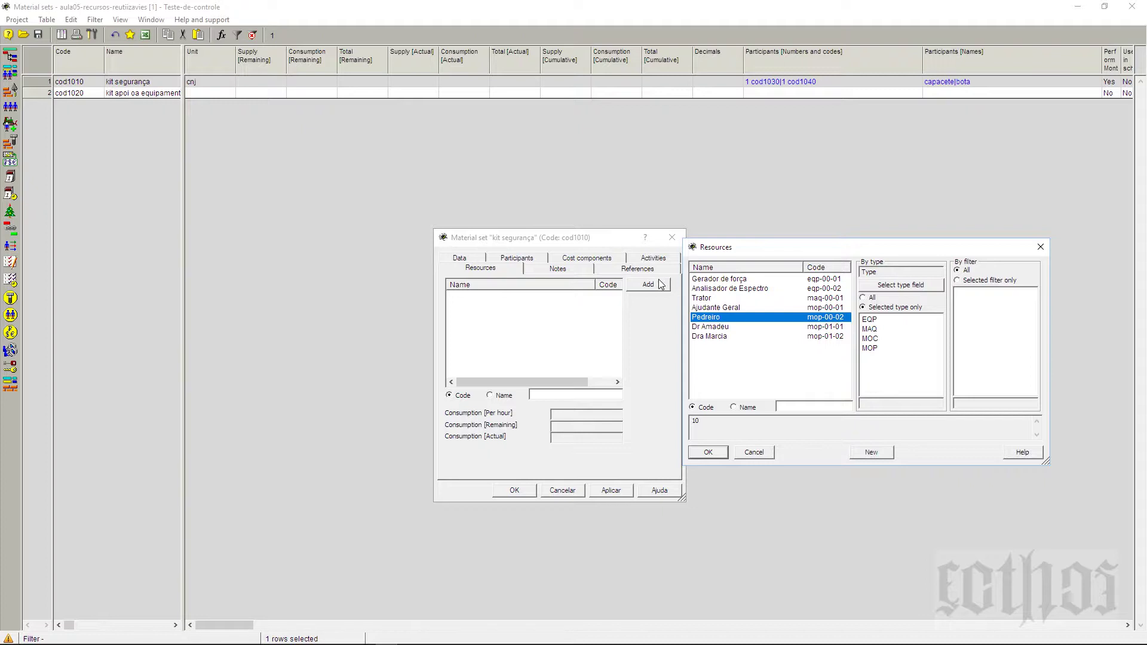
left_click(724, 452)
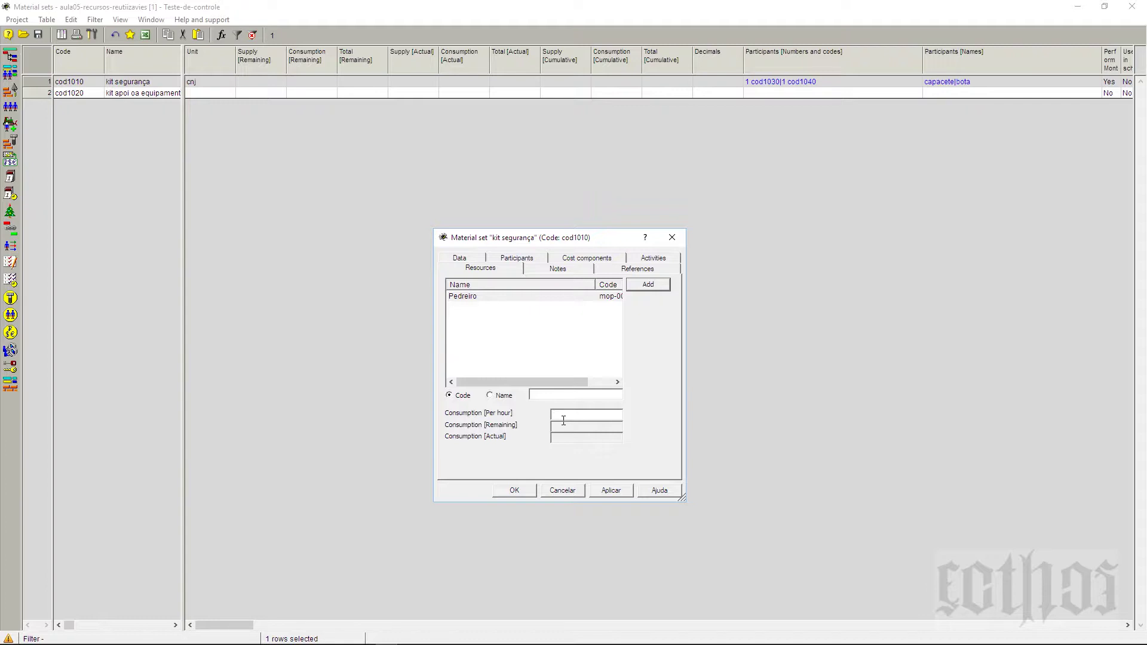
type("00")
key("BackSpace")
key("BackSpace")
key("BackSpace")
key("BackSpace")
key("BackSpace")
Check the notes and references of the kit segurança set and accept its properties.
left_click(557, 269)
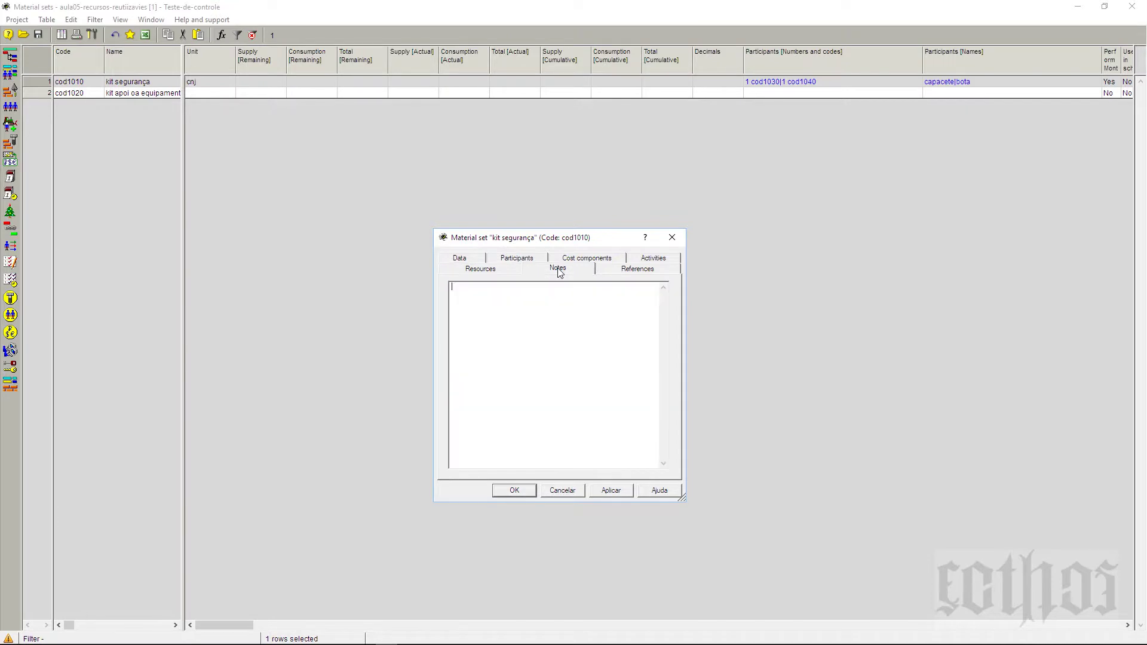
left_click(627, 272)
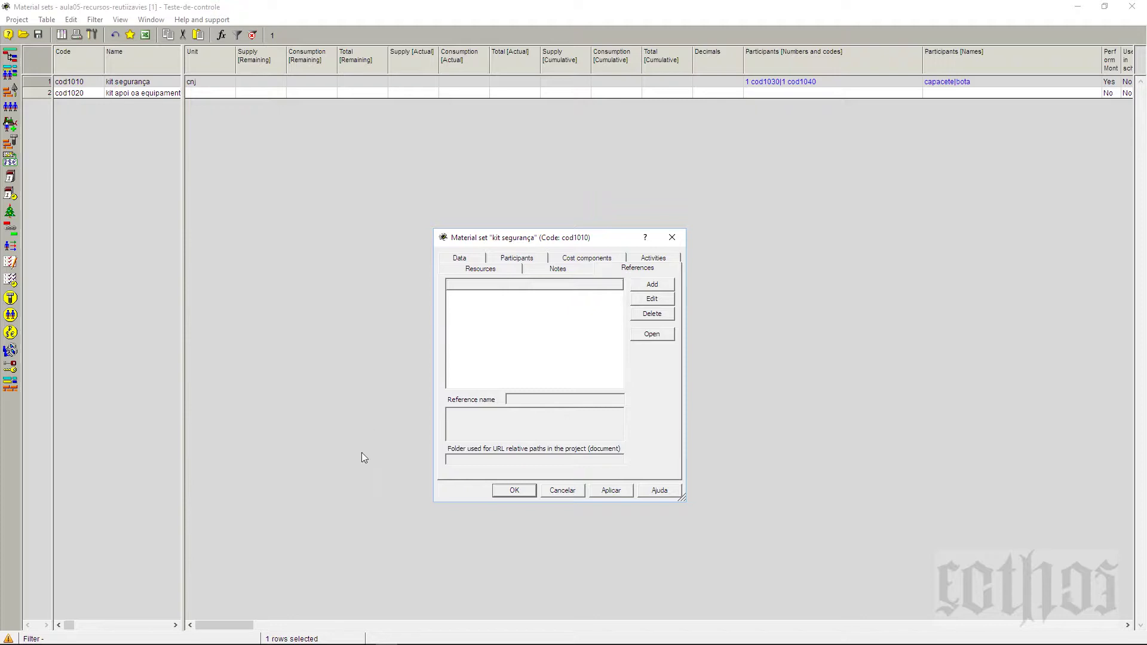
left_click(512, 489)
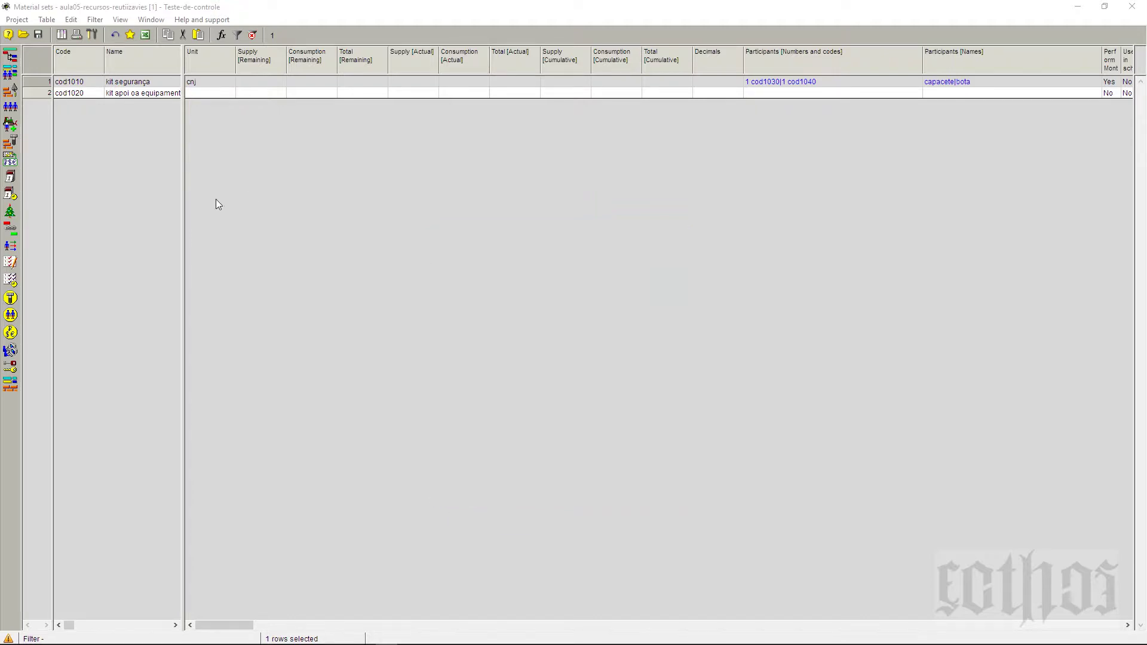
Open the properties of the kit apoi oa equipamento material set and set its unit to cnj.
left_click(35, 95)
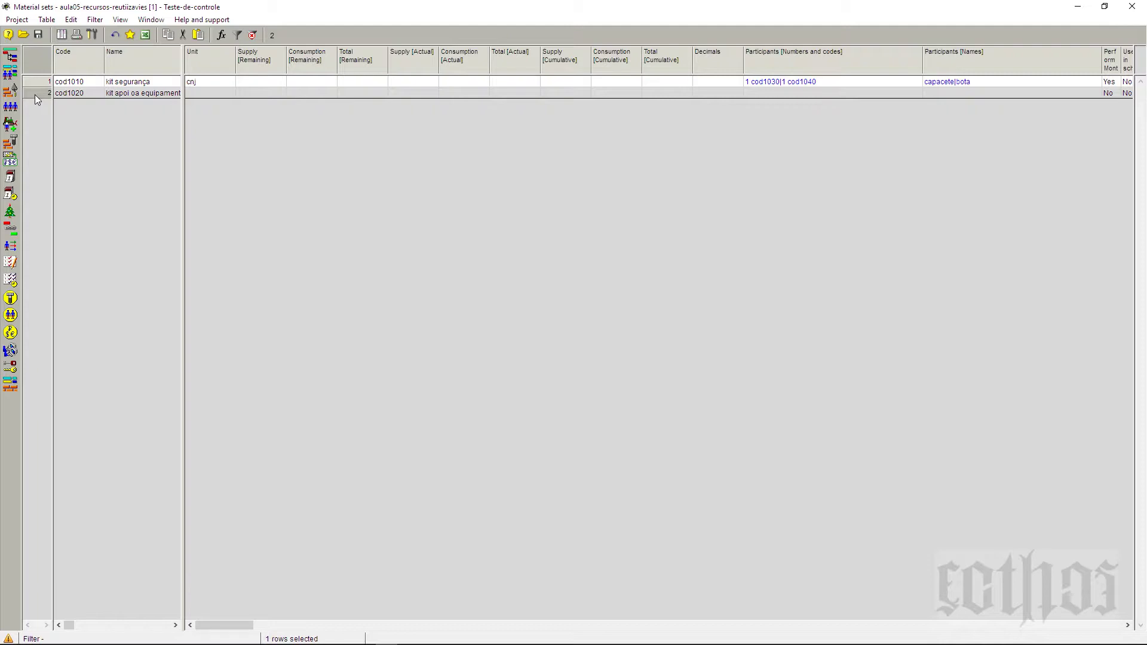
right_click(35, 95)
left_click(54, 100)
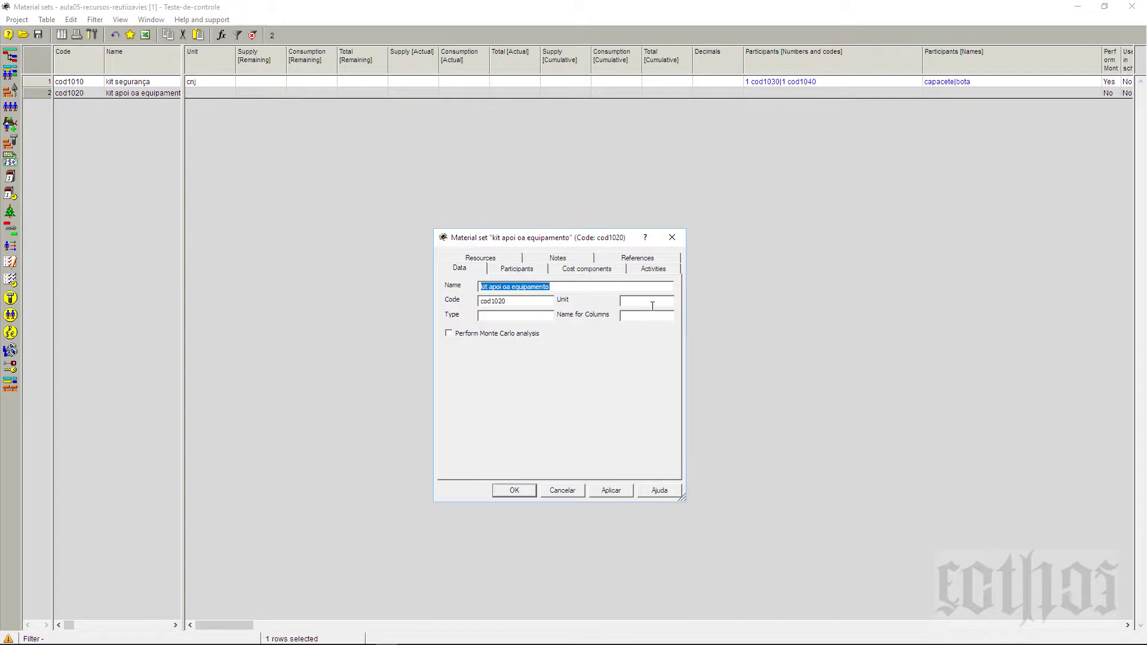
left_click(652, 305)
type("cnj")
Add the materials agua potavel and diesel as participants of the kit apoi oa equipamento set.
left_click(511, 270)
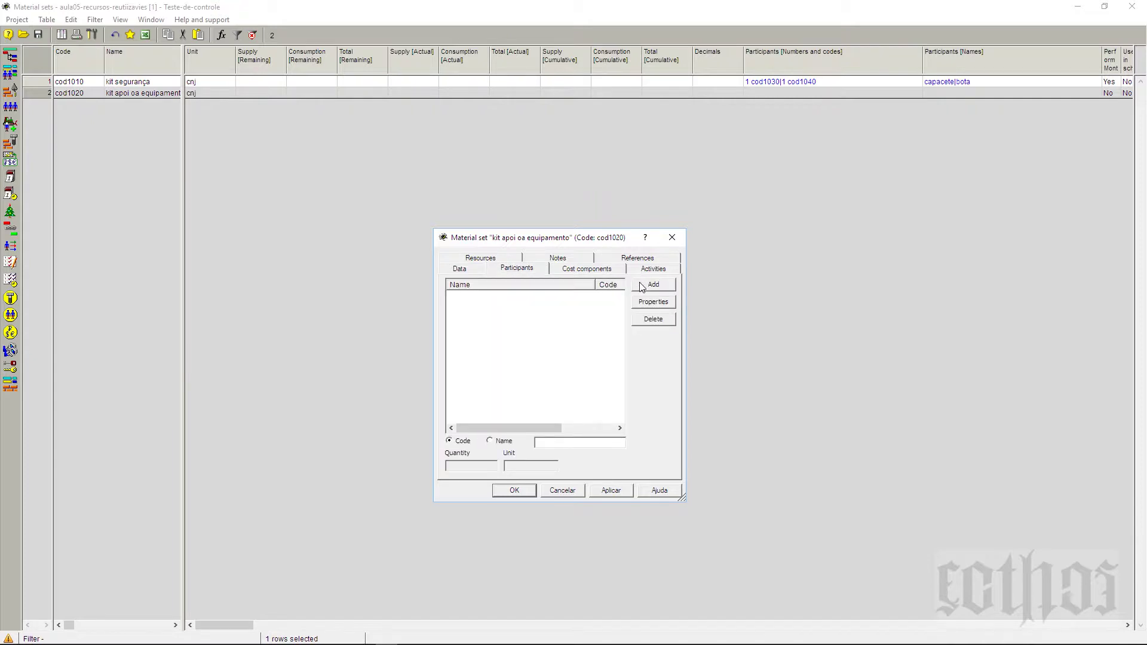
left_click(641, 287)
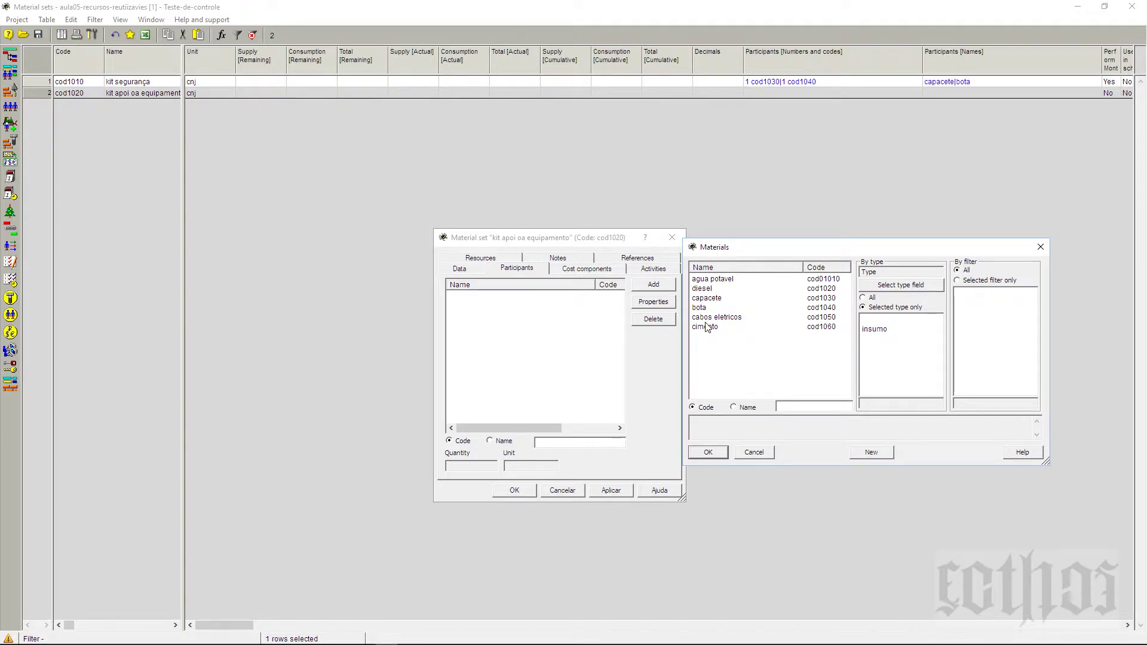
left_click(706, 280)
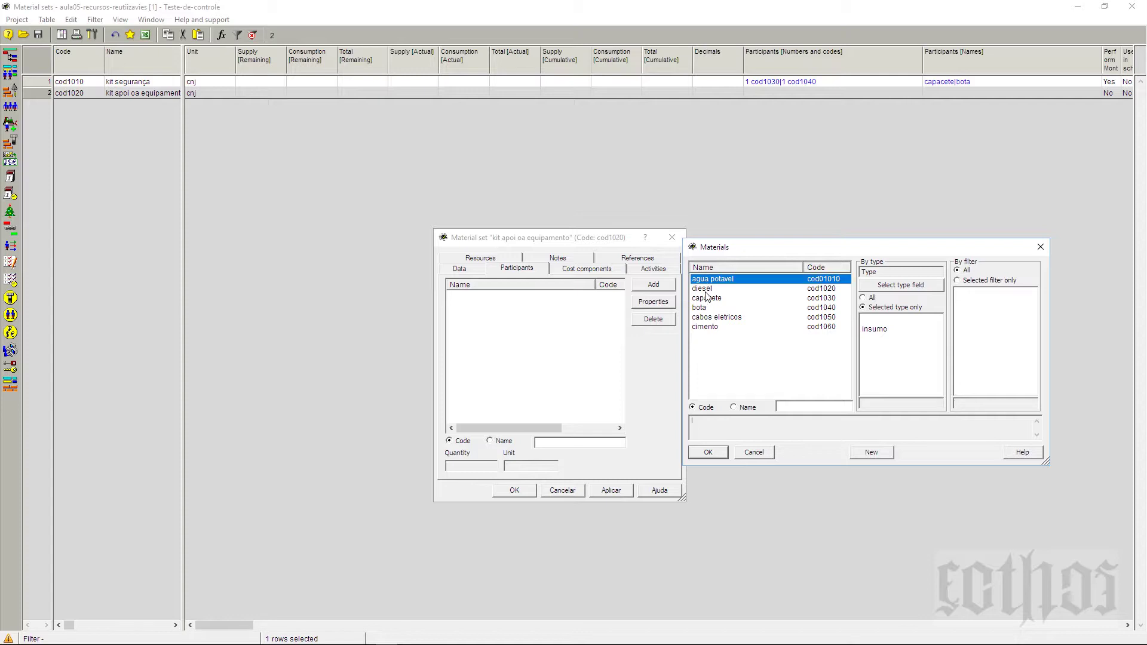
left_click(706, 290, "ctrl")
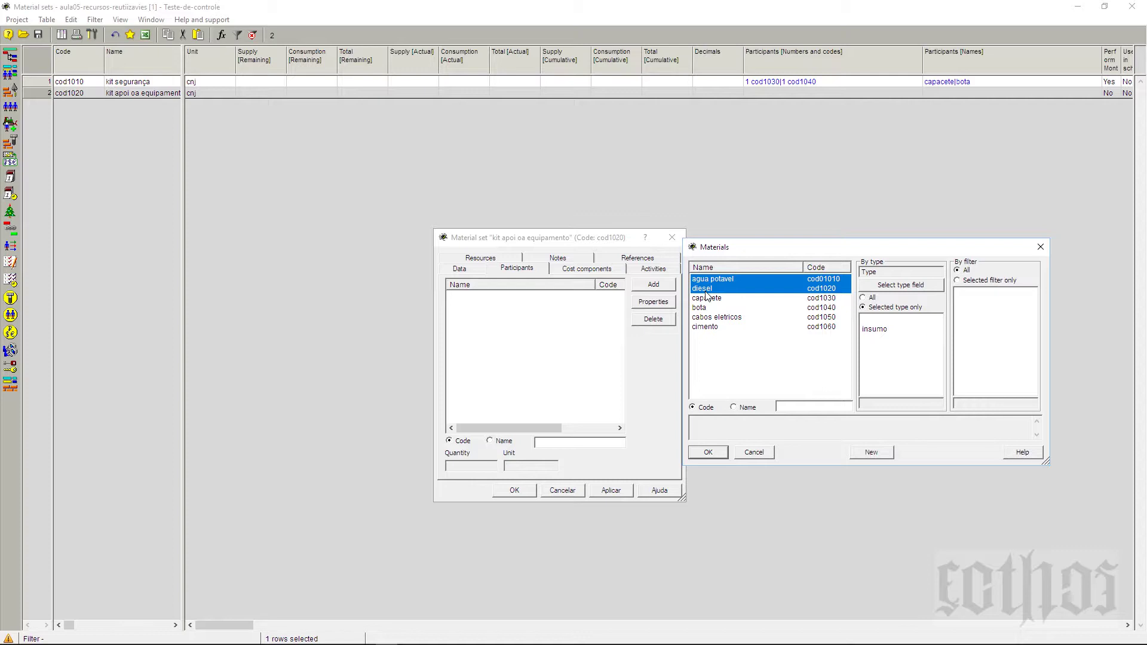
left_click(708, 452)
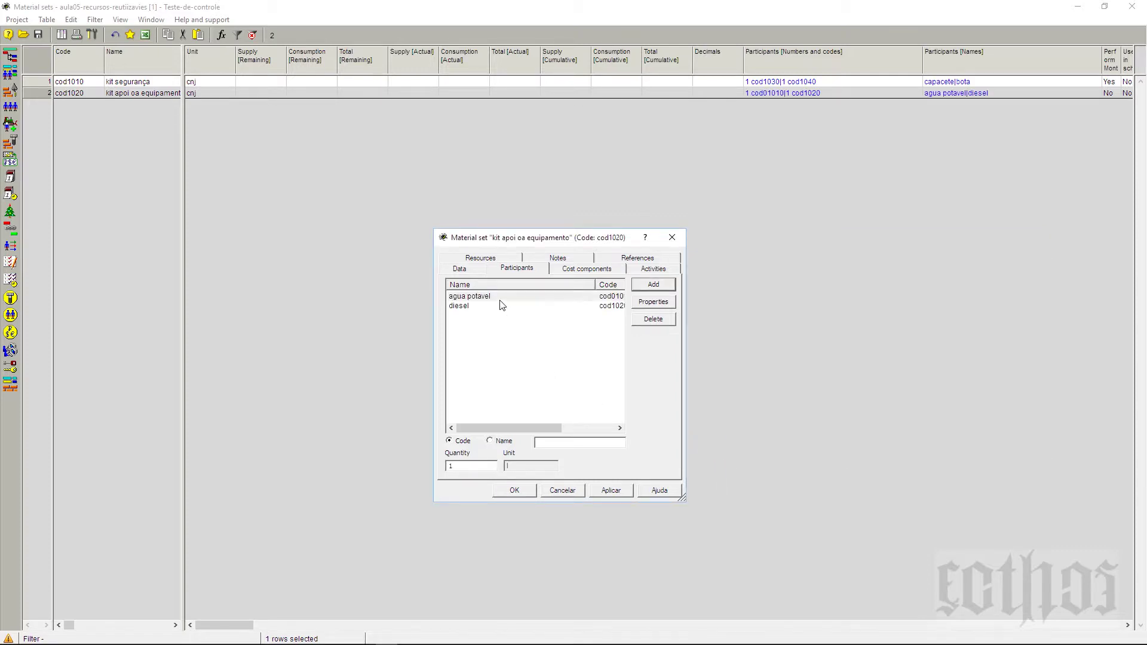
Set the participant quantities of kit apoi oa equipamento to 10 for agua potavel and 40 for diesel.
left_click(499, 297)
left_click(489, 466)
type("10")
left_click(474, 306)
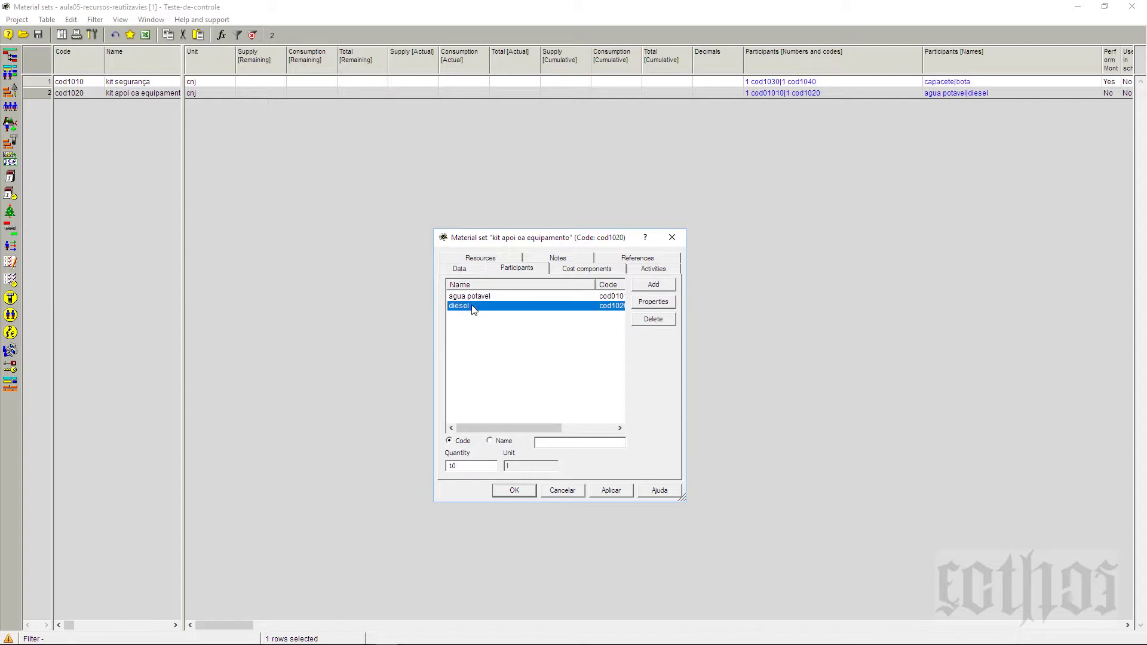
left_click(469, 467)
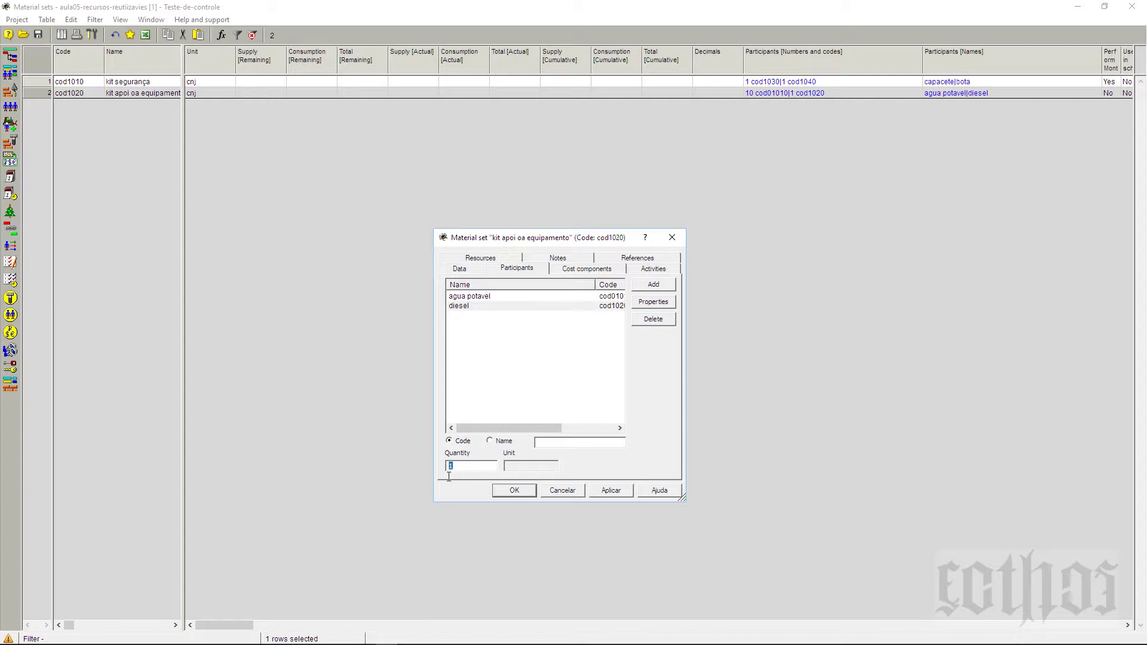
type("40")
Turn off discrete consumption for the agua potavel material and set the diesel material's unit to l.
left_click(511, 298)
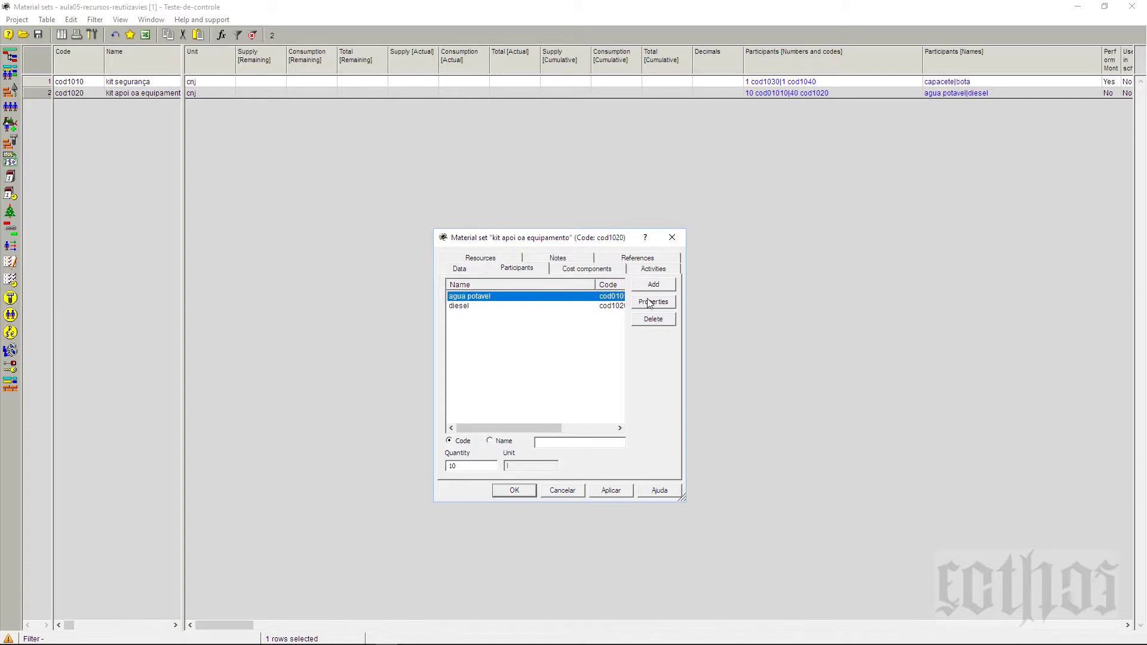
left_click(649, 303)
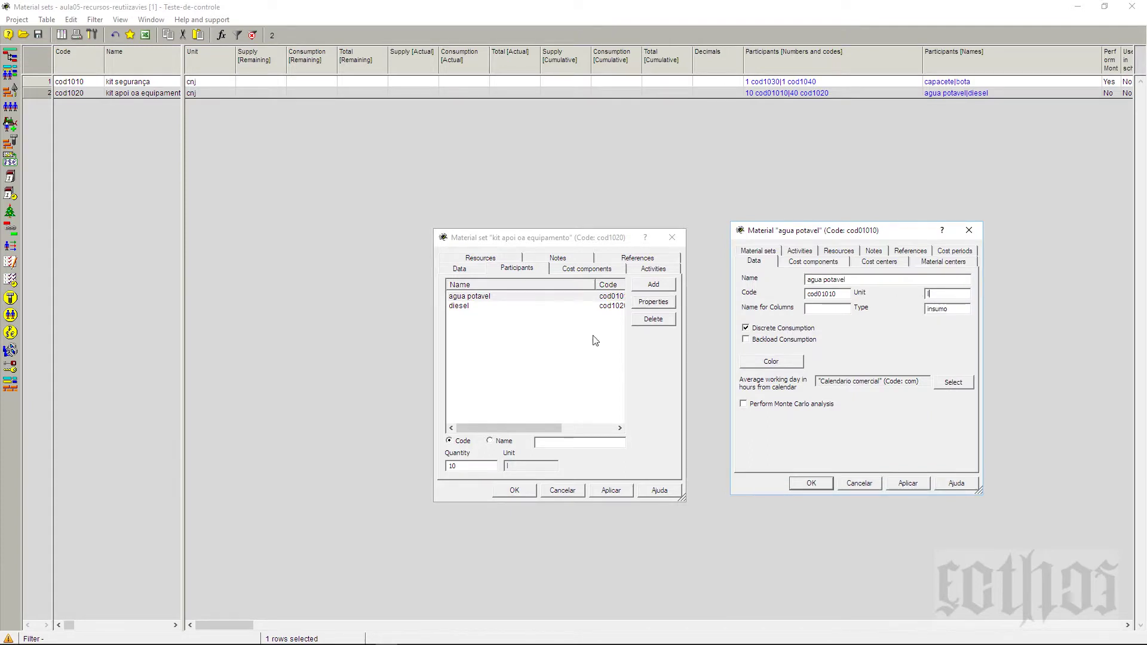
left_click(515, 332)
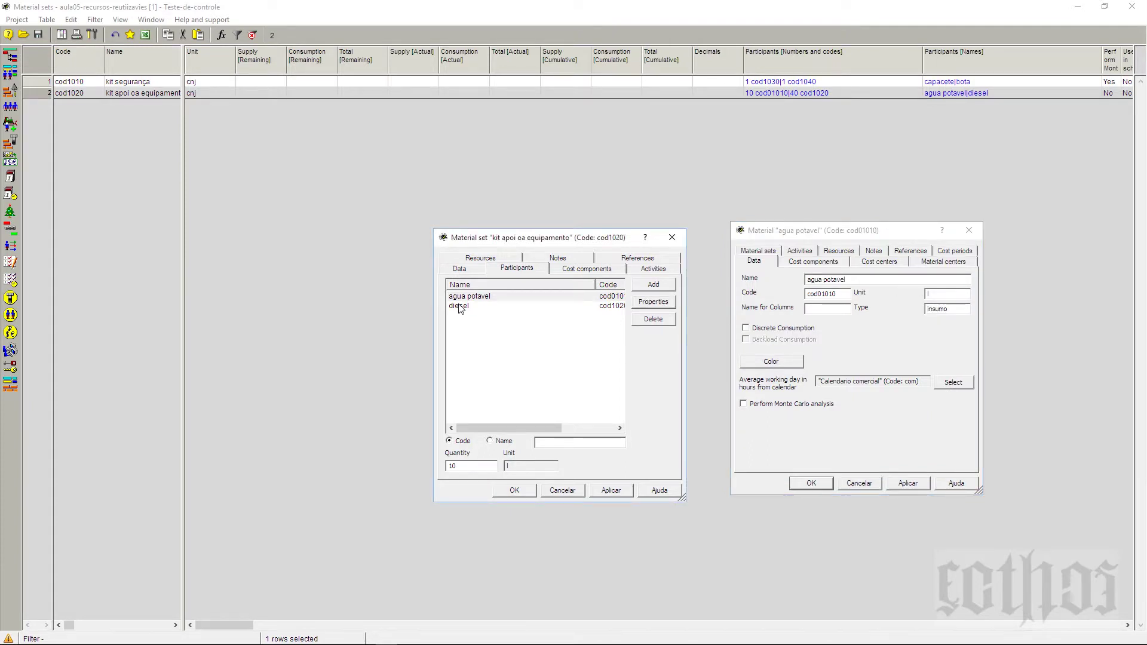
left_click(458, 306)
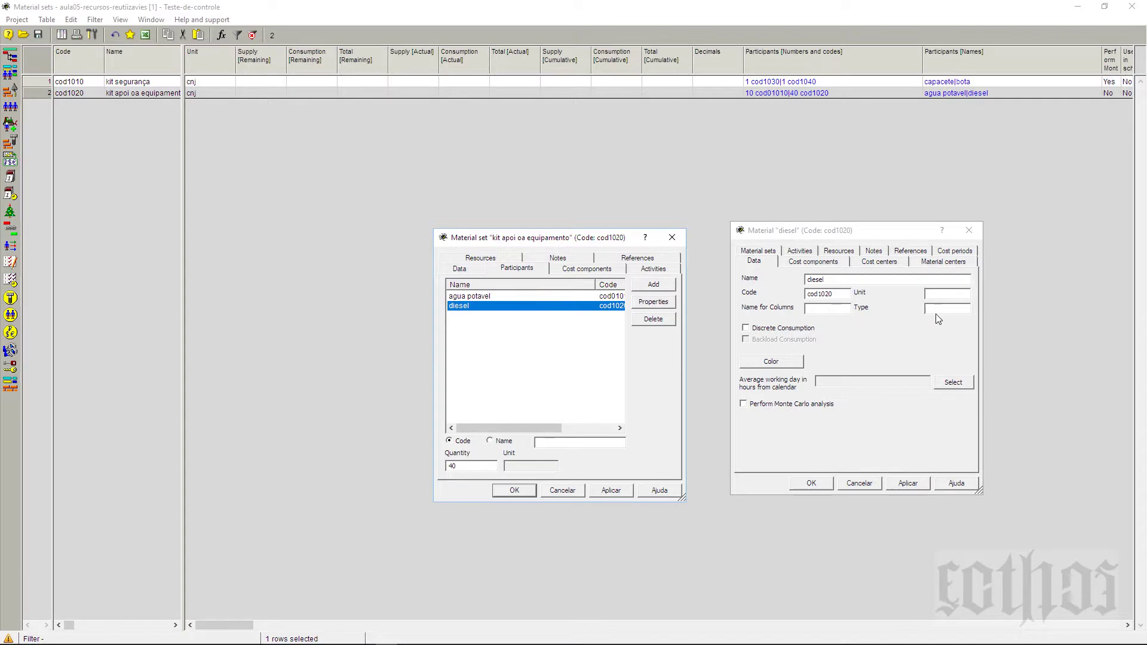
left_click(946, 295)
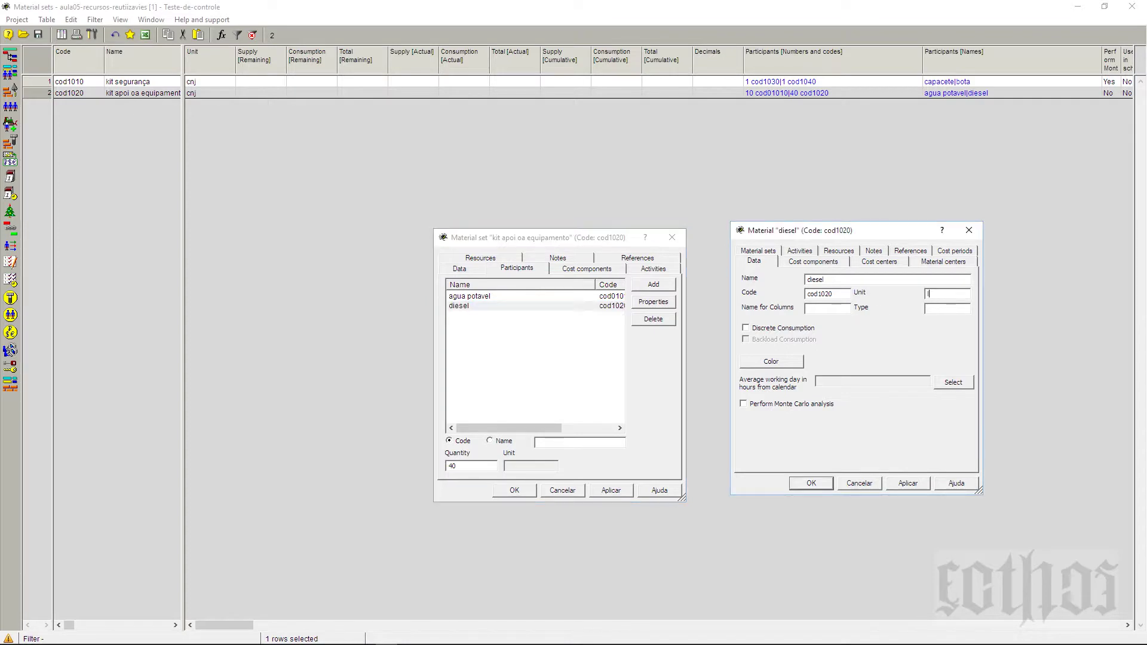
left_click(796, 489)
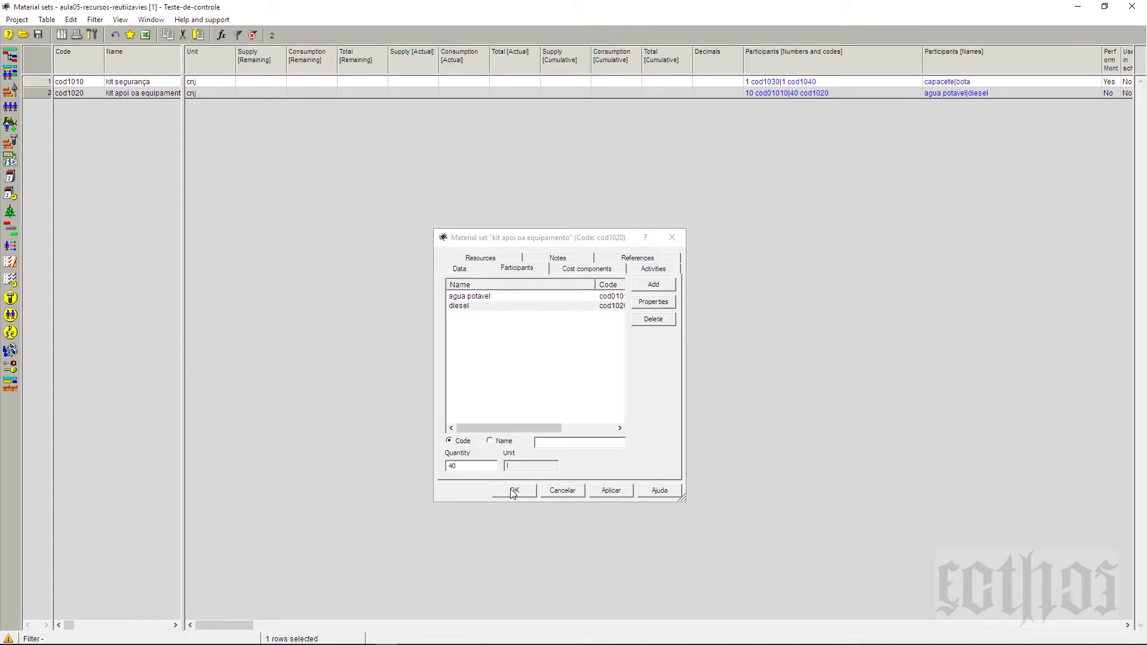
Review the resources and activities of the kit apoi oa equipamento set and close its properties.
left_click(534, 273)
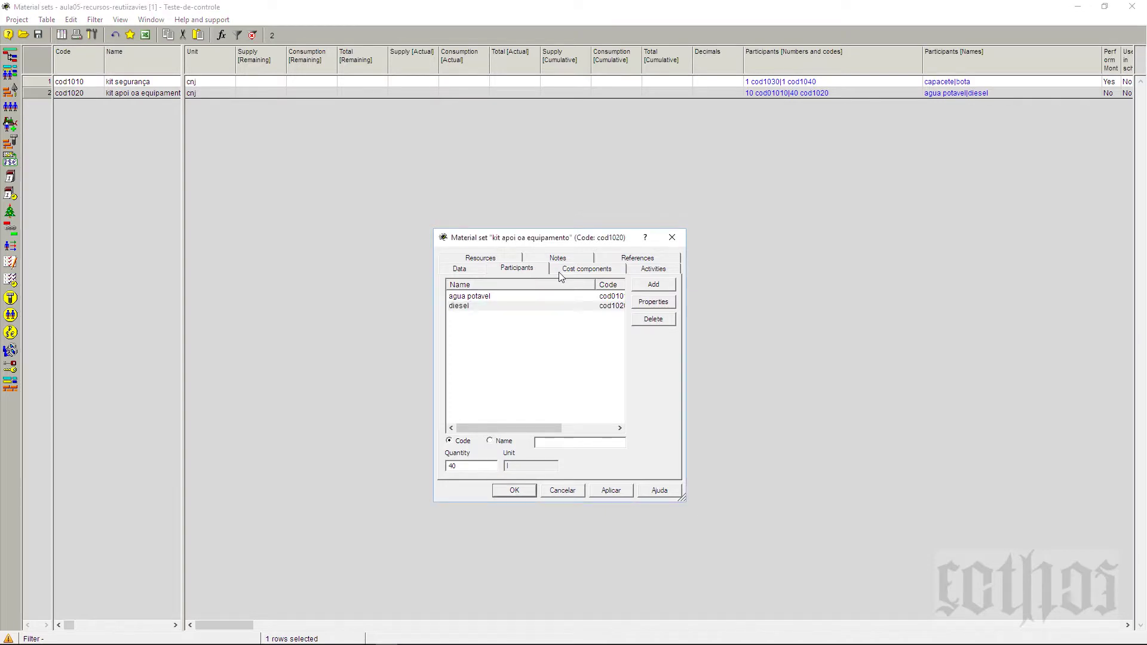
left_click(483, 254)
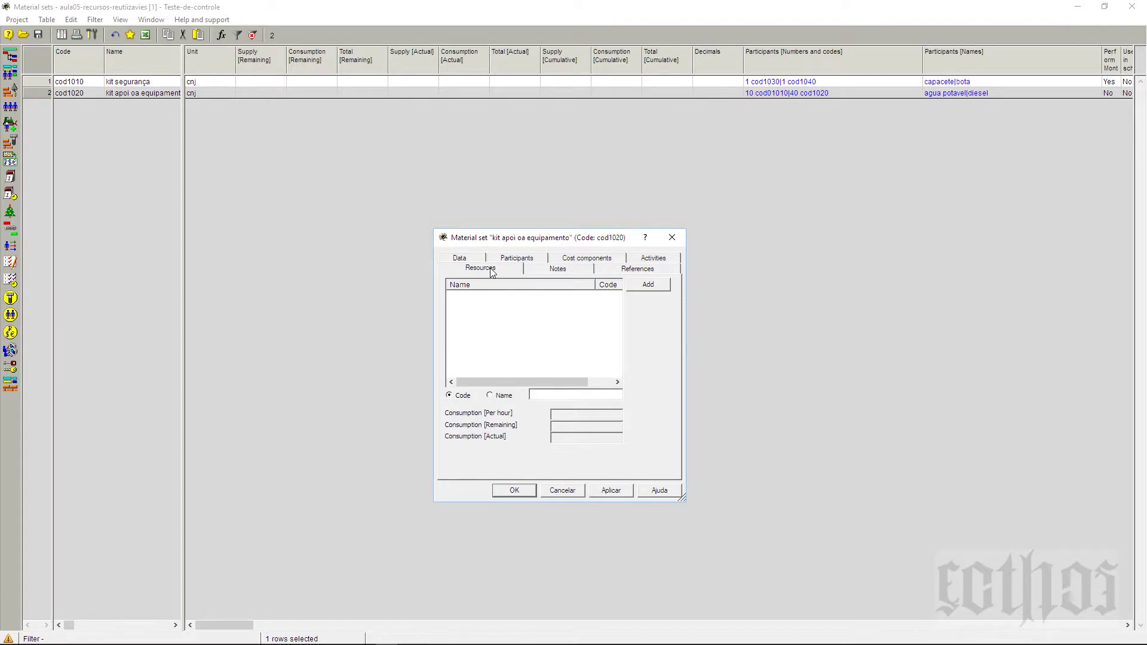
left_click(664, 260)
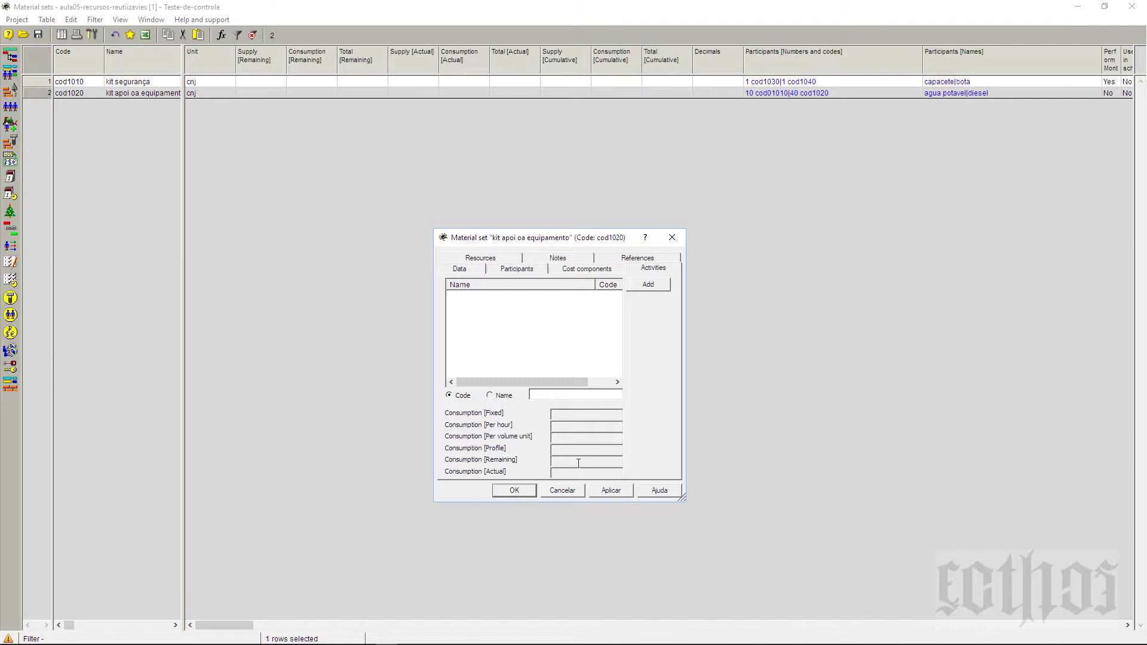
left_click(568, 494)
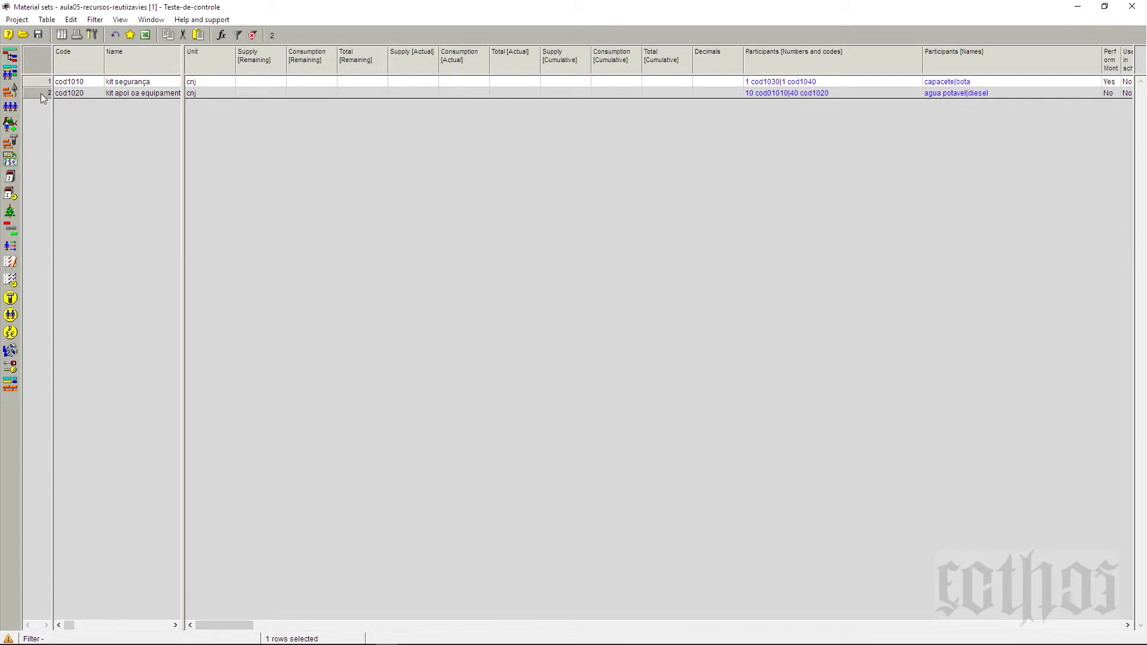
Insert a third material set and name it kit - alvenaria.
key("Insert")
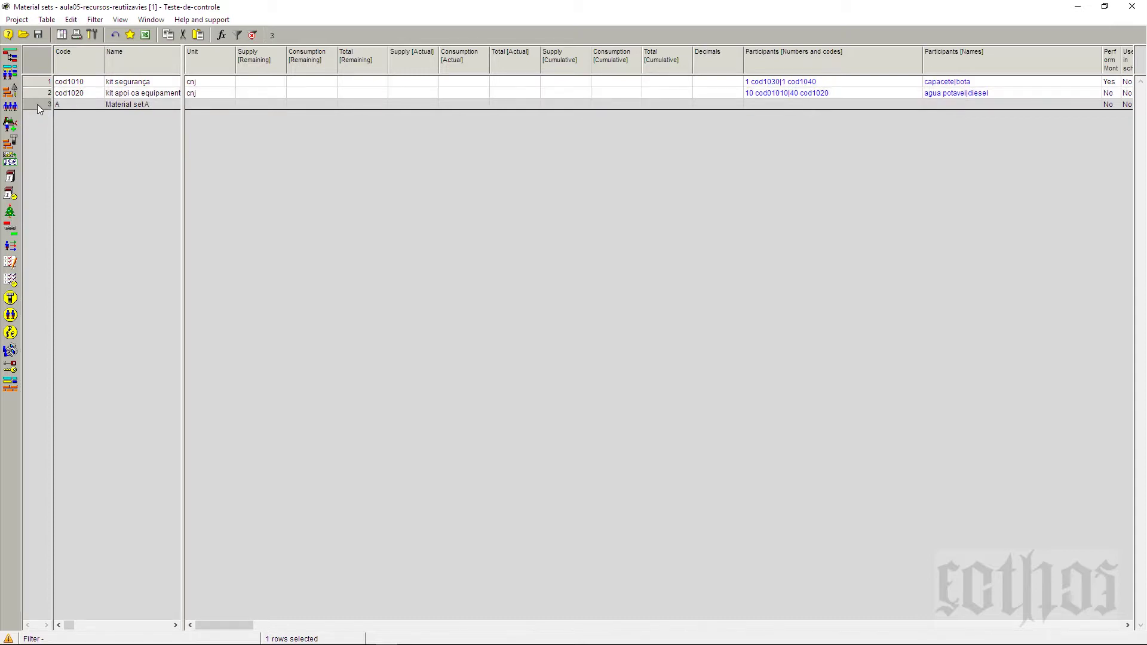
right_click(39, 107)
left_click(55, 111)
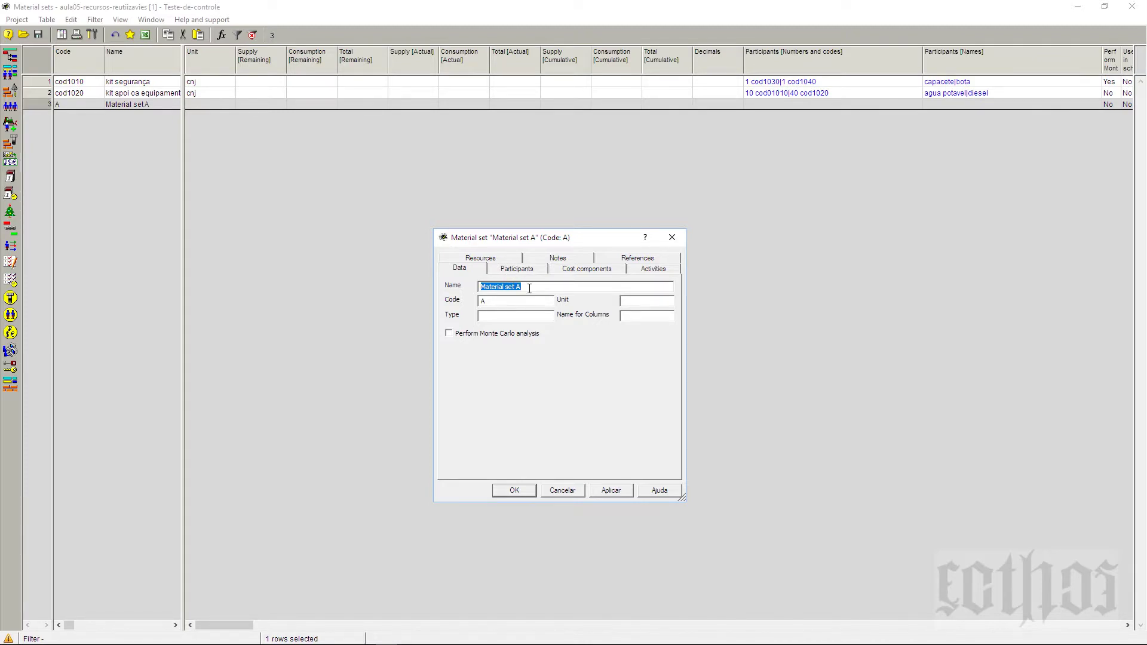
type("alvenaria")
key("Home")
type("kit -")
Set the unit of the kit - alvenaria material set to m3 and try to enter the code cod 1030.
left_click_drag(523, 300, 396, 309)
type("cod 1030")
left_click(632, 305)
type("m3")
left_click(533, 268)
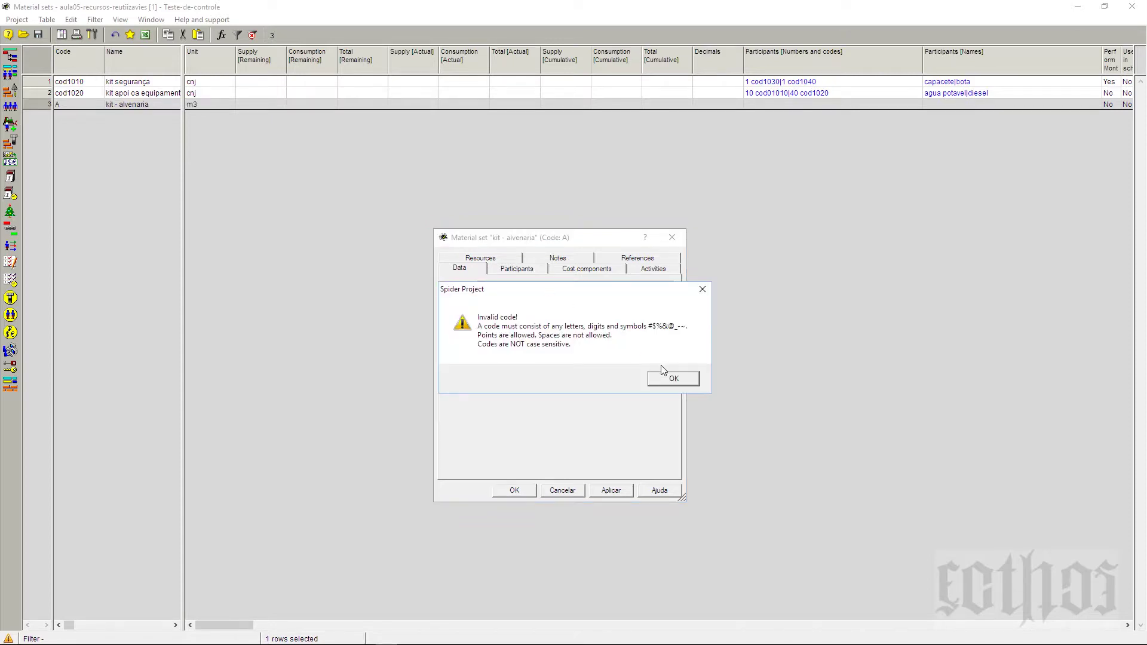
left_click(664, 374)
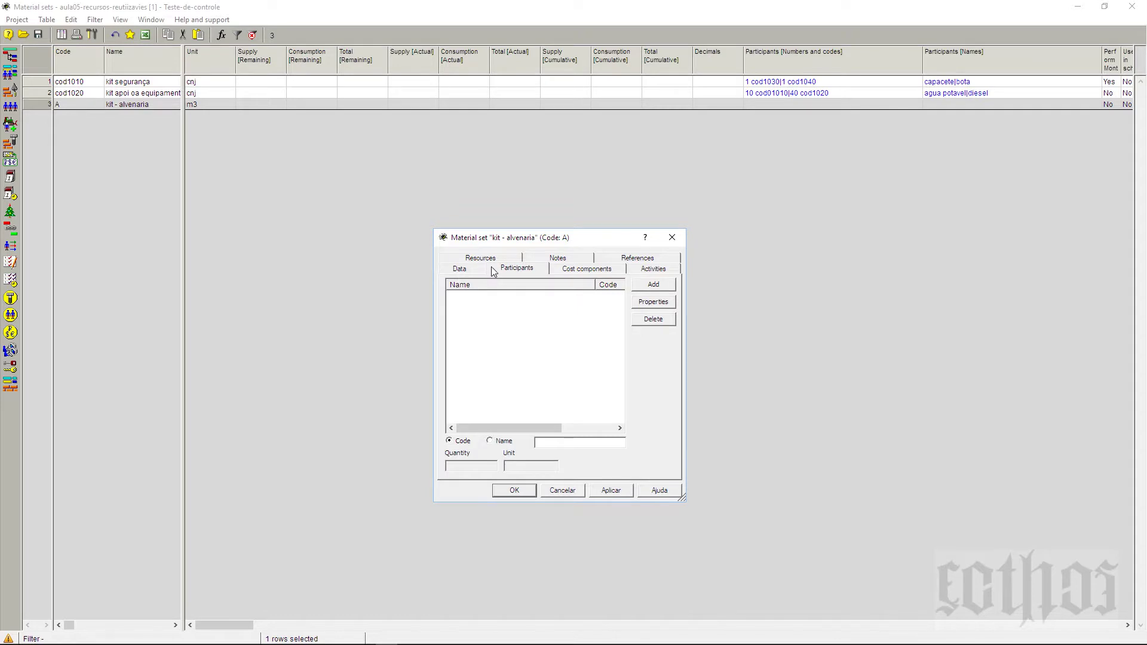
Add the materials cimento and agua potavel as participants of the kit - alvenaria set.
left_click(639, 288)
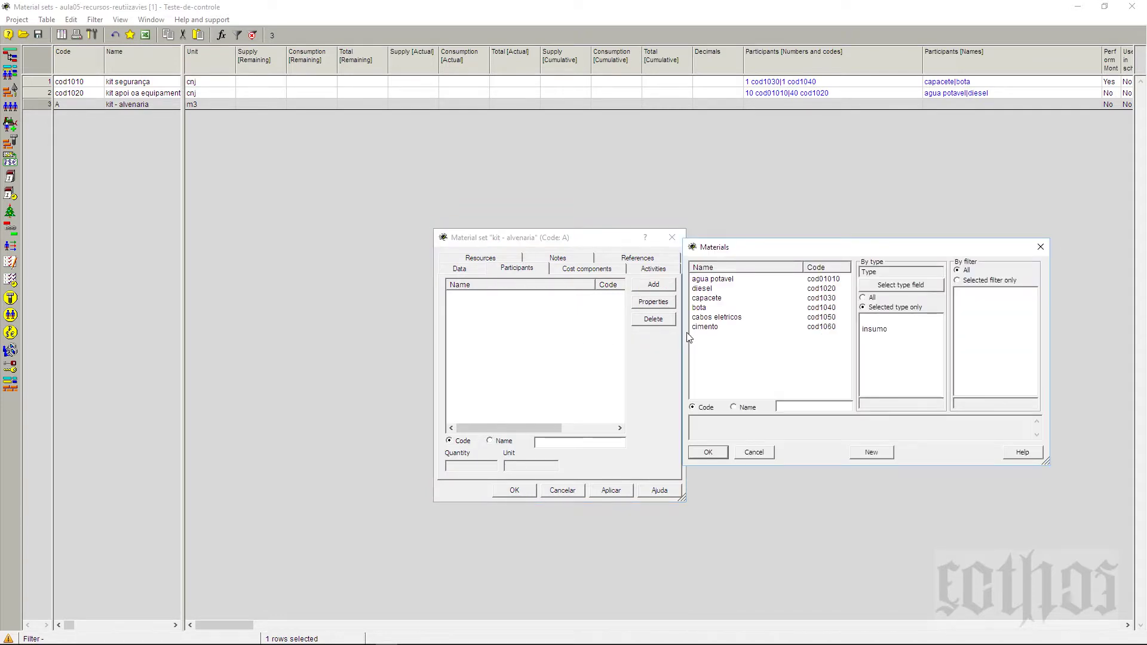
left_click(703, 329)
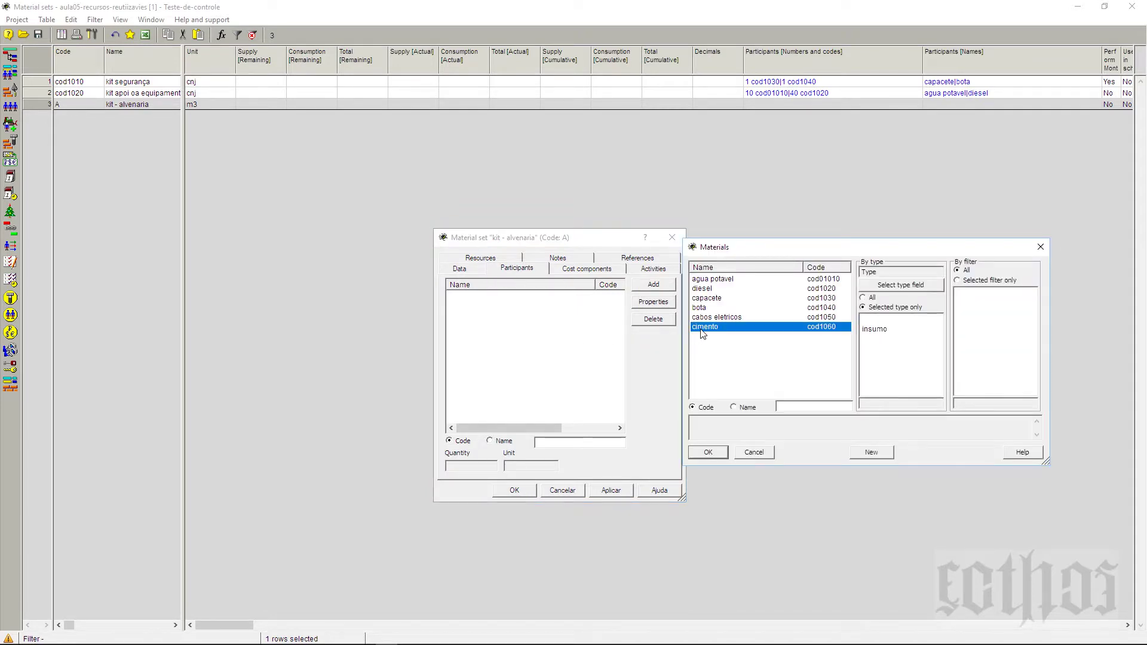
left_click(715, 280, "ctrl")
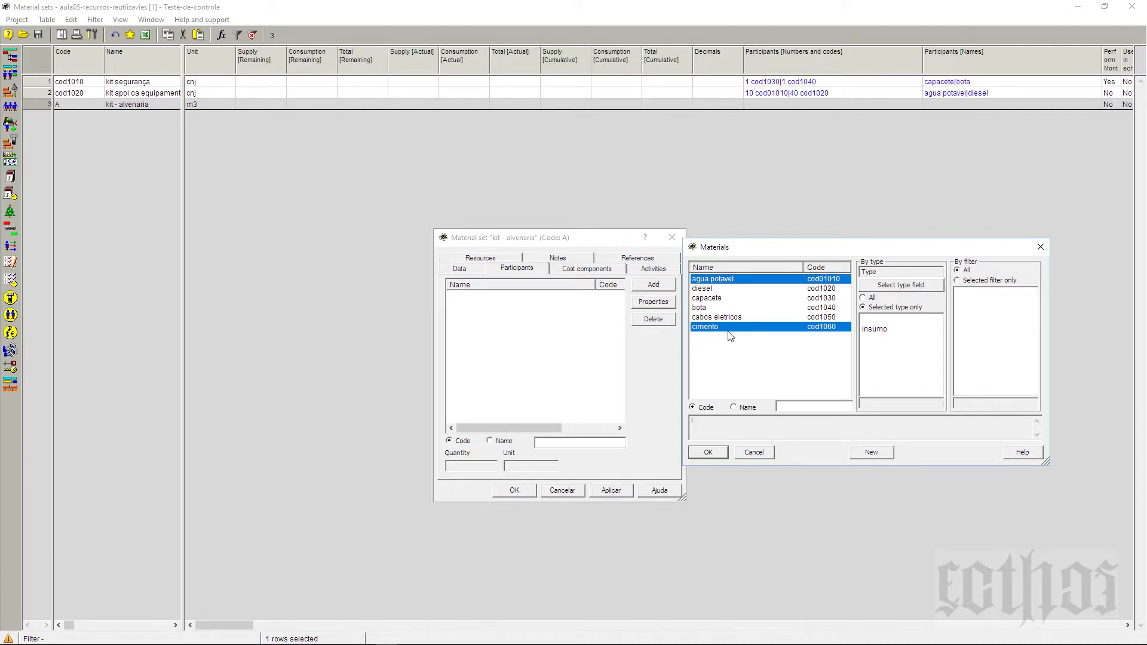
left_click(708, 452)
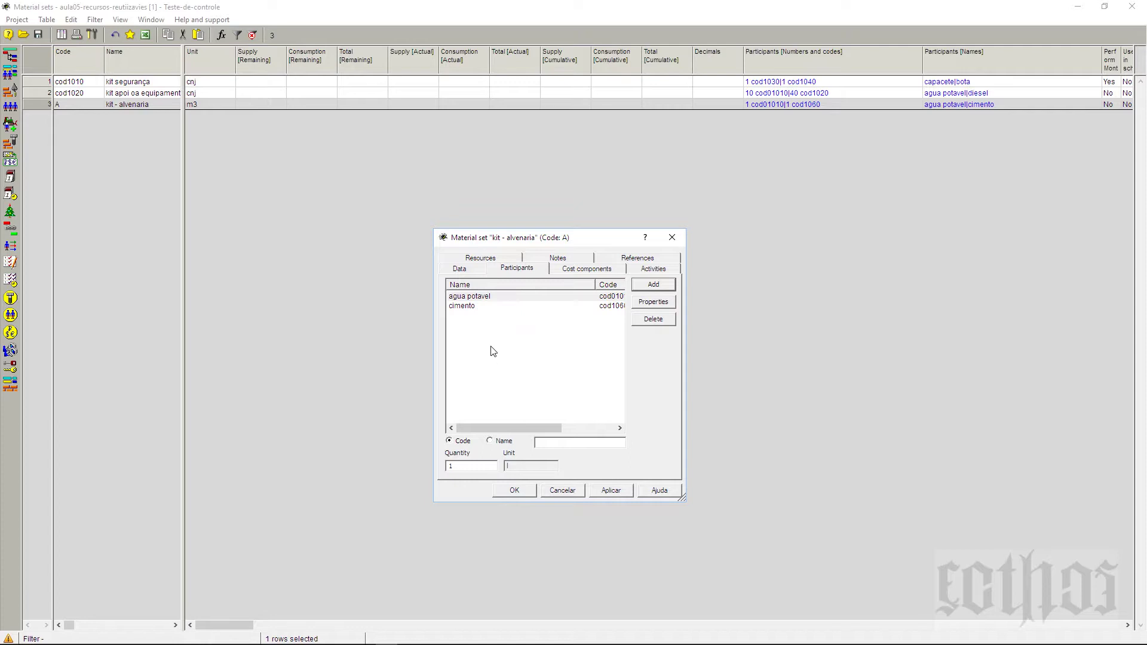
Set the participant quantities of kit - alvenaria to 100 for agua potavel and 200 for cimento, and close its properties.
double_click(477, 469)
type("100")
left_click(467, 308)
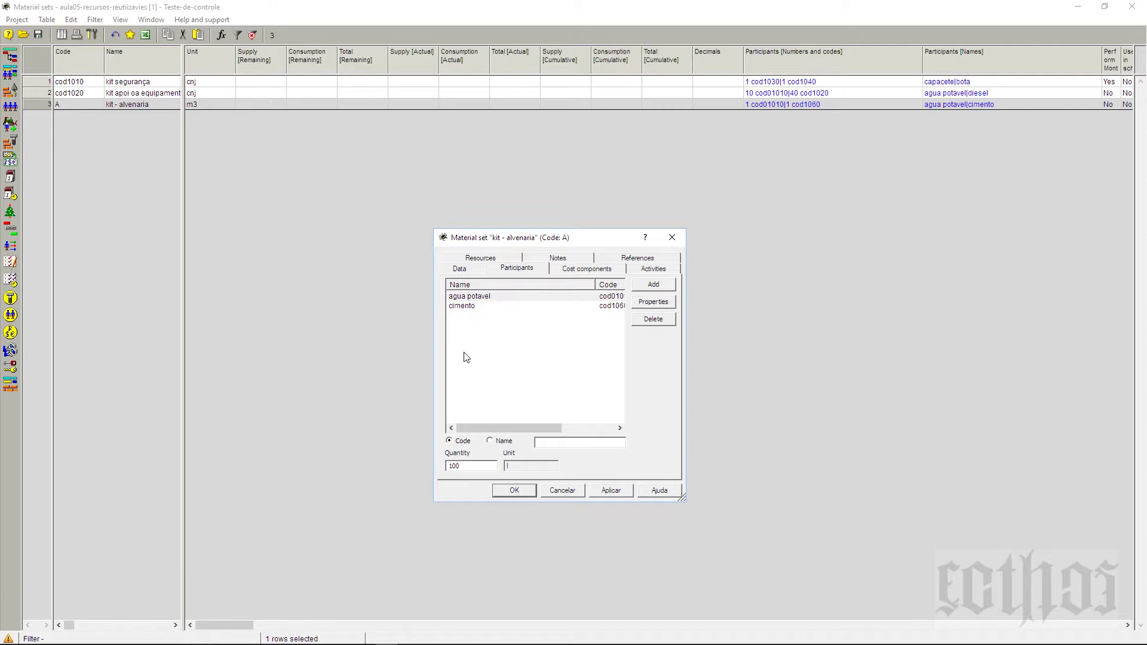
left_click(469, 467)
left_click_drag(470, 467, 449, 468)
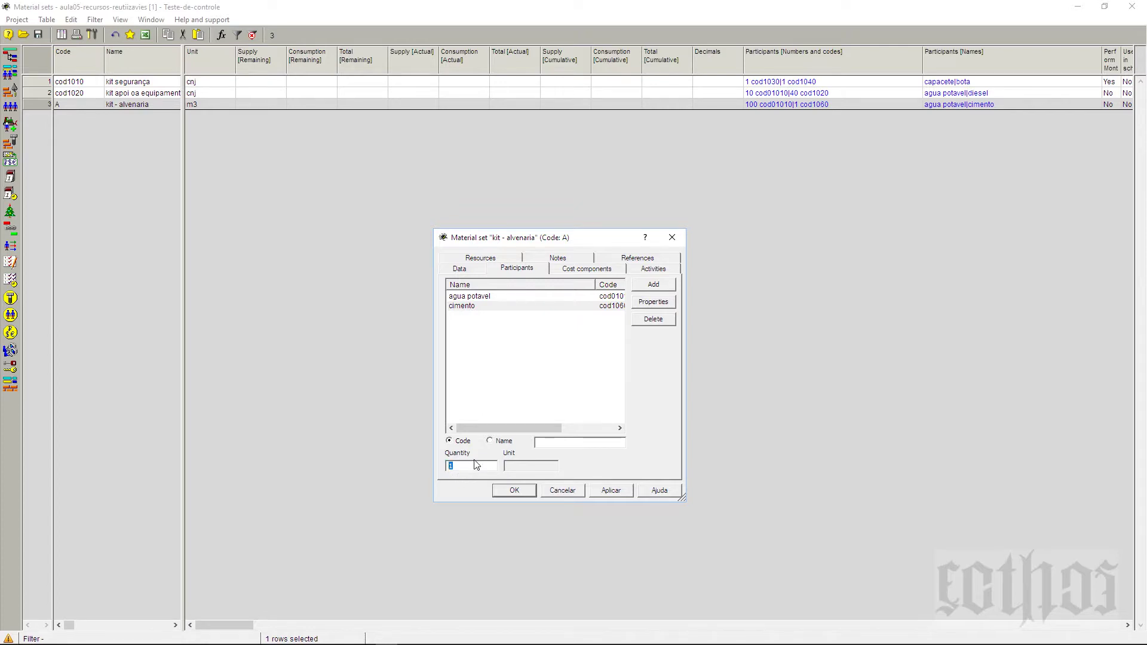
type("200")
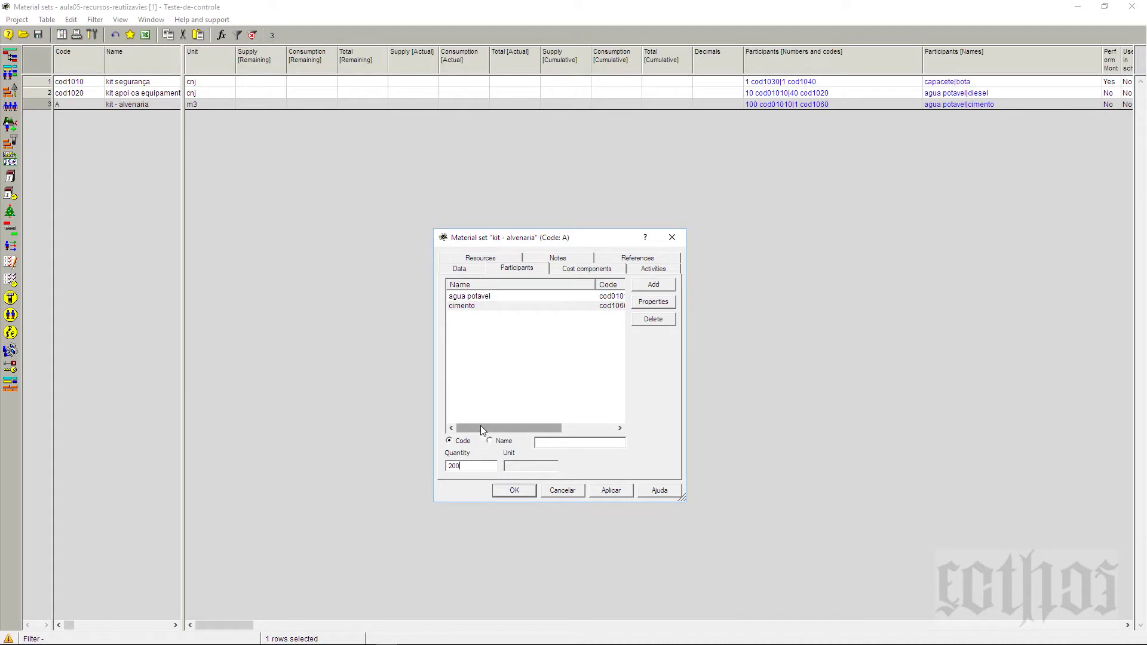
left_click(611, 491)
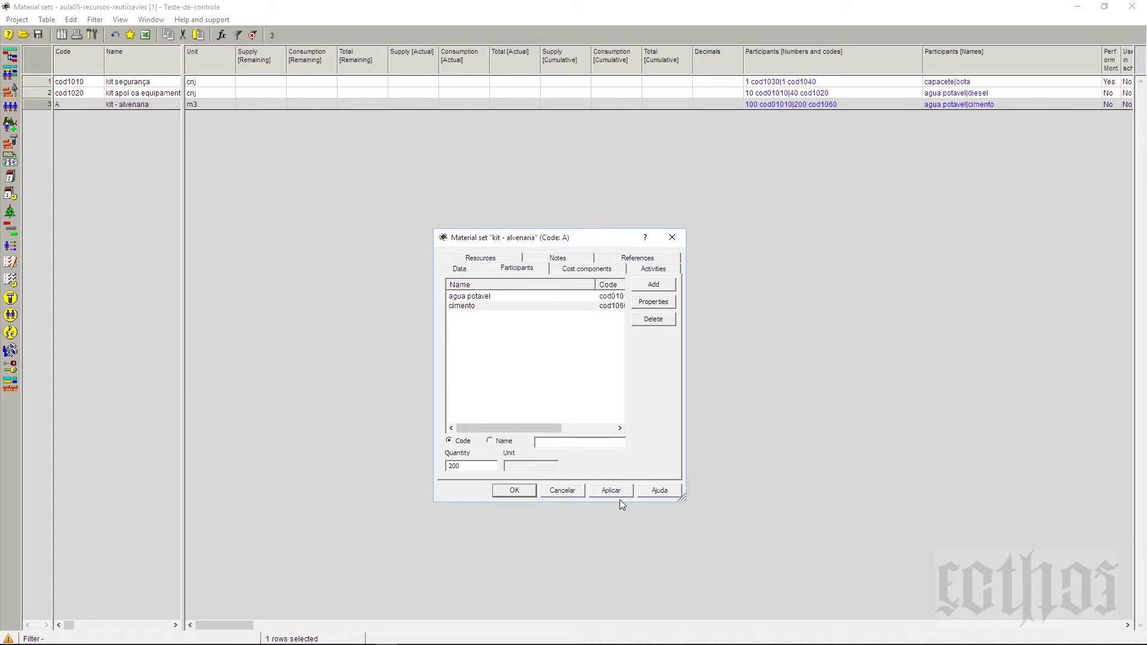
left_click(514, 490)
Change the code of the kit - alvenaria material set to codo1030 directly in the table.
left_click(59, 106)
type("A")
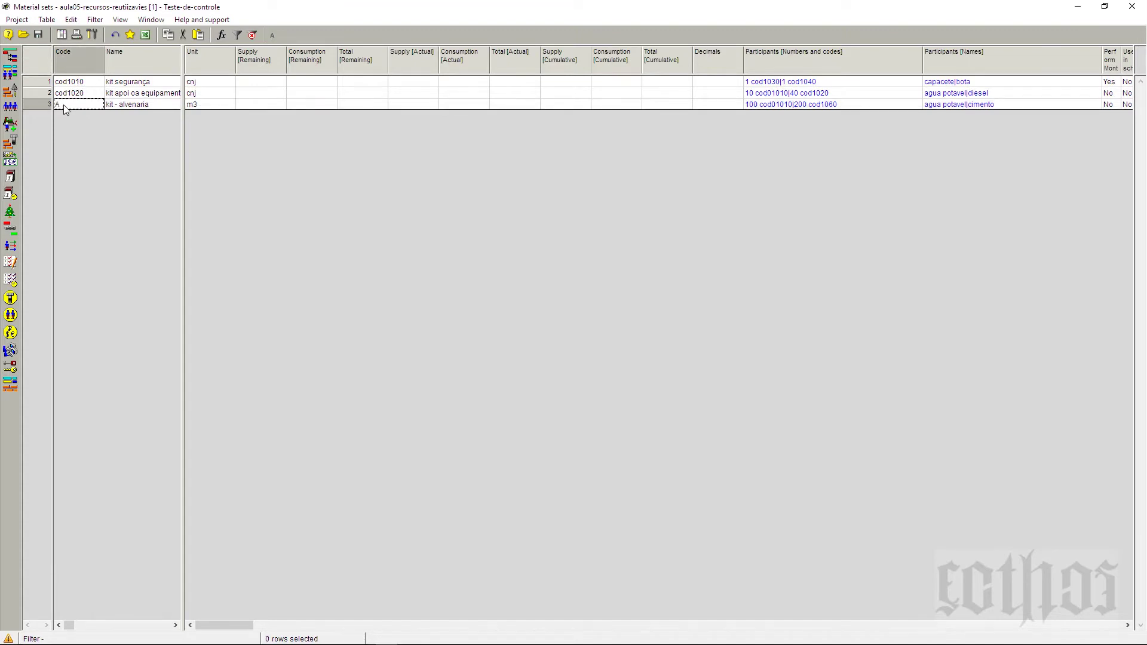
type("codo 1030")
key("BackSpace")
left_click(39, 107)
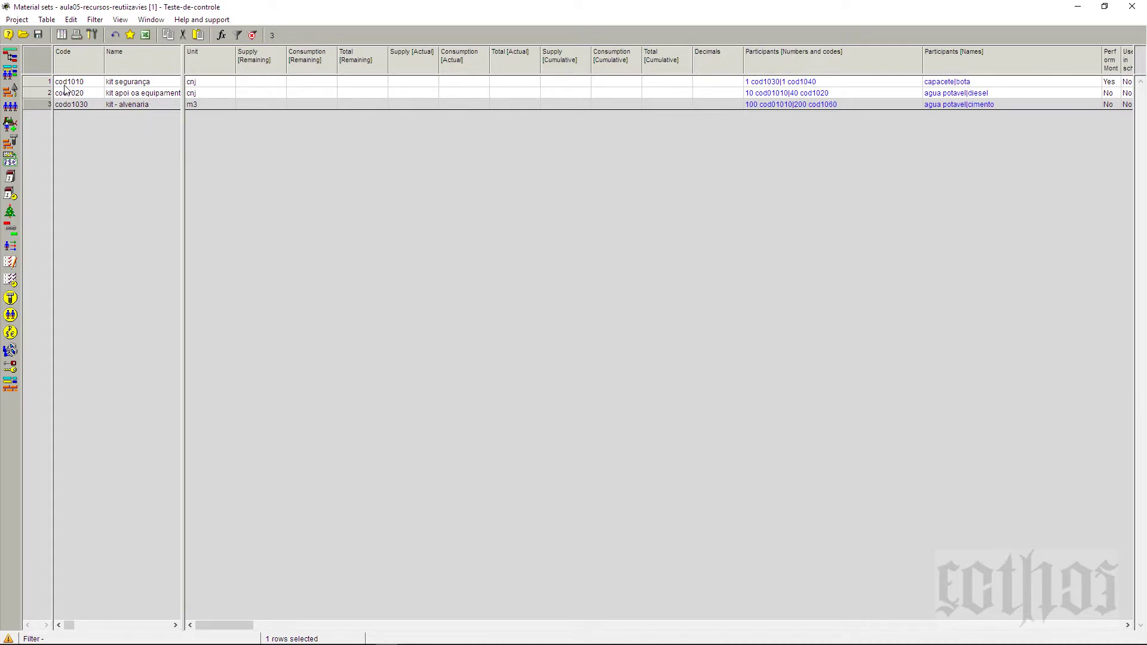
Close the material sets table and open the project's material centers table.
left_click(1133, 7)
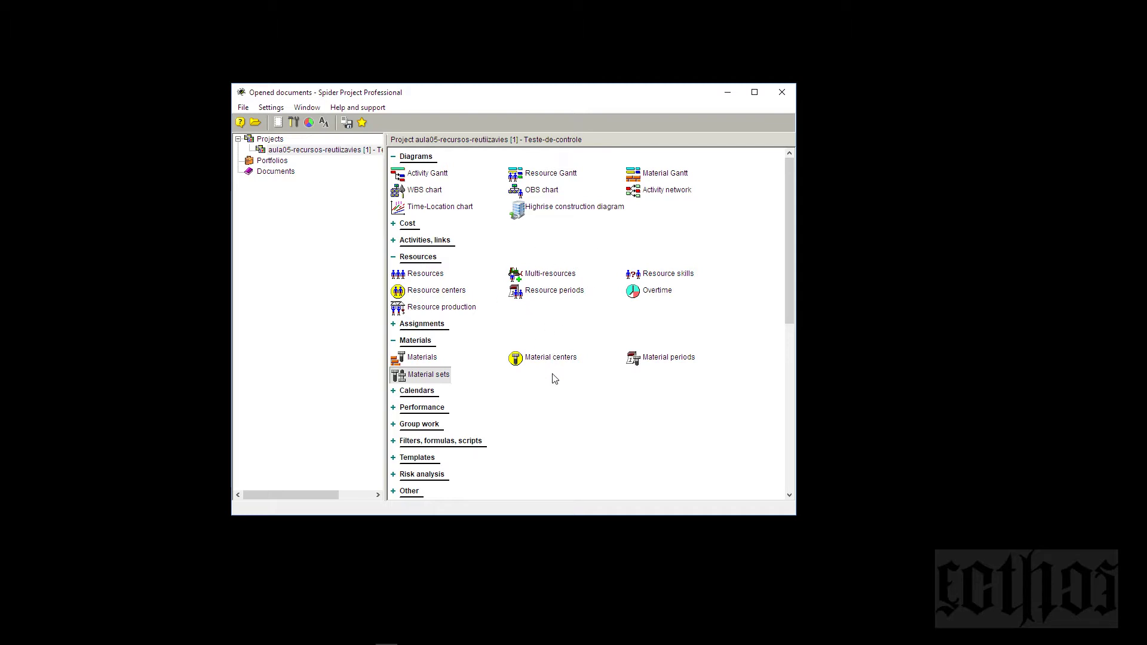
left_click(571, 361)
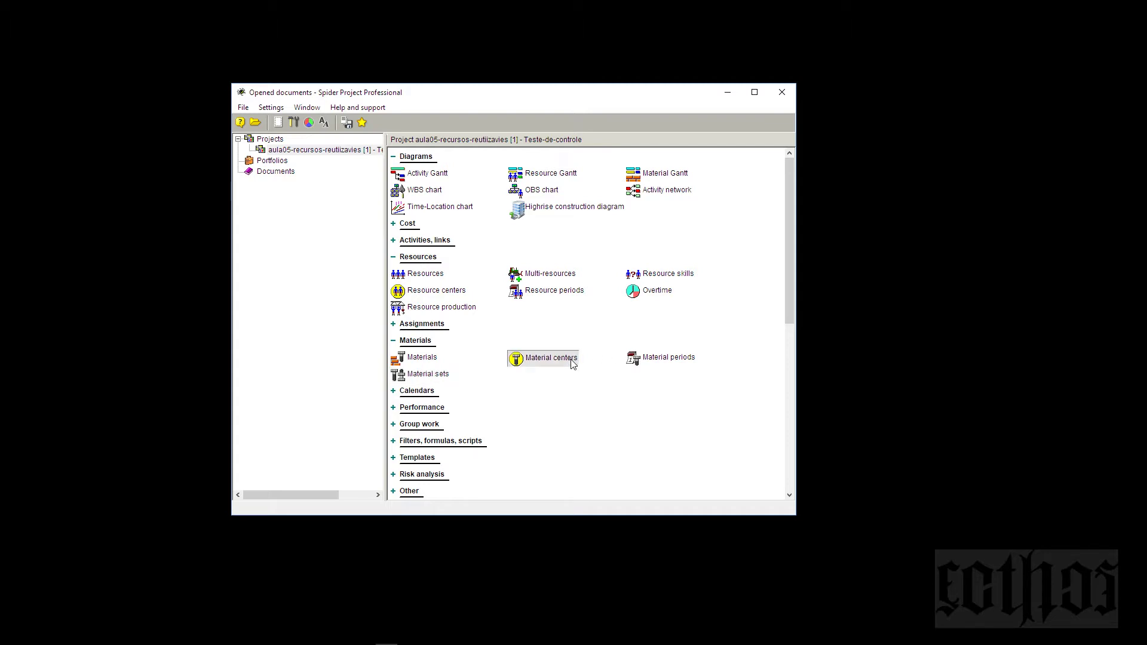
right_click(572, 362)
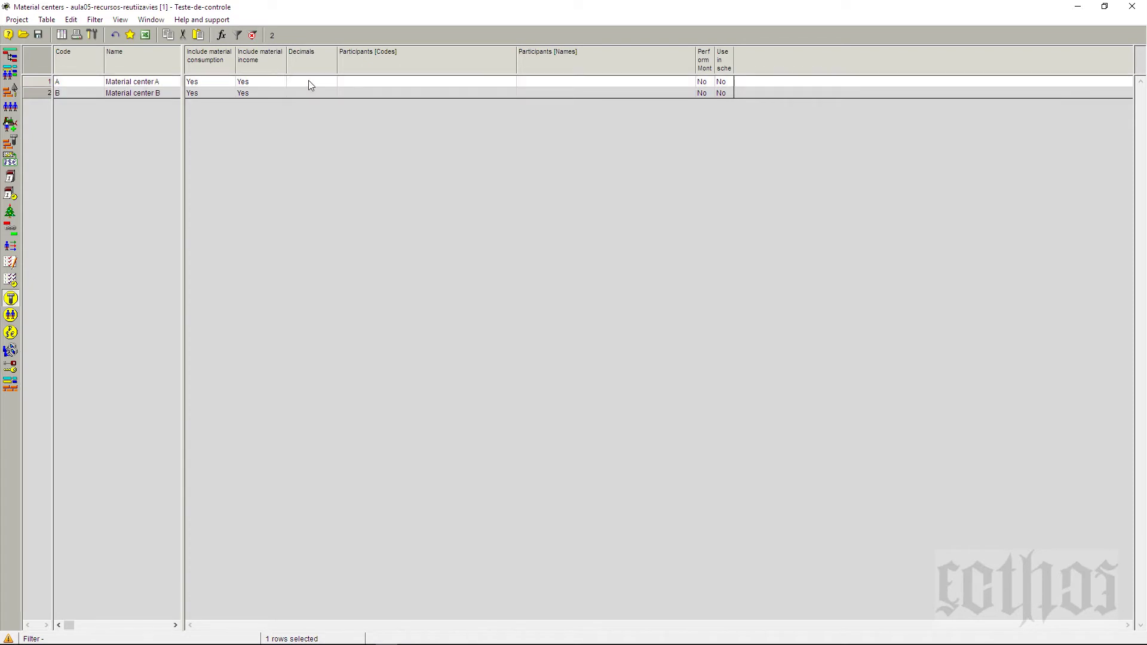
Open the properties of Material center A and set its code to cod1010.
right_click(48, 89)
key("Return")
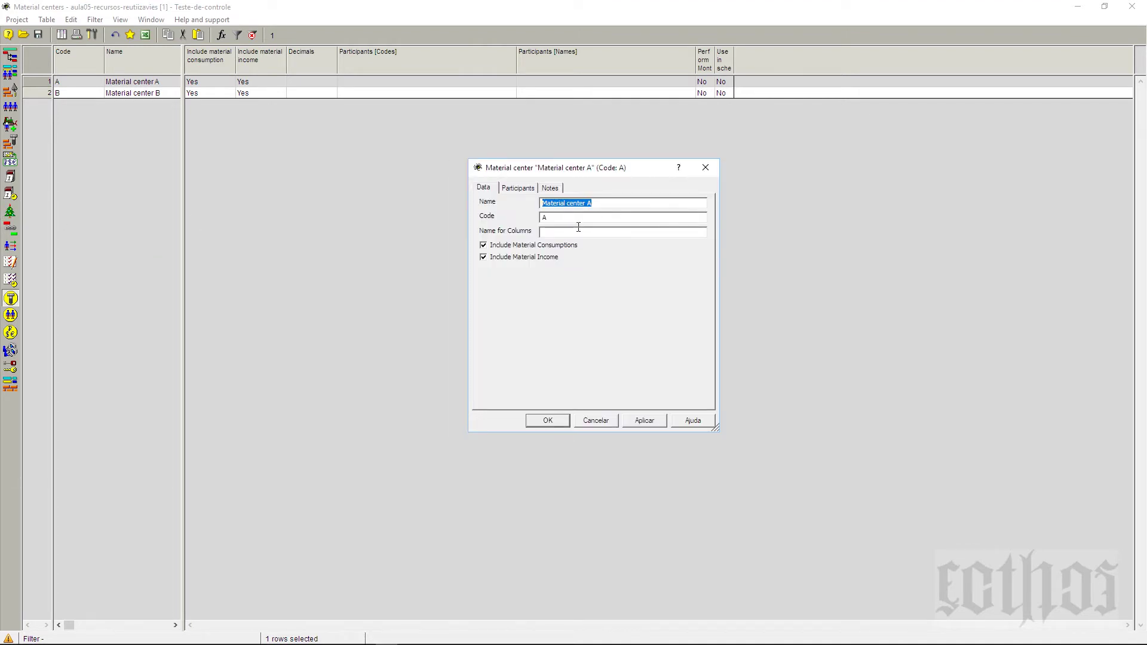
key("Tab")
type("cod1010")
Add the materials agua potavel and diesel as participants of Material center A.
left_click(528, 189)
left_click(685, 206)
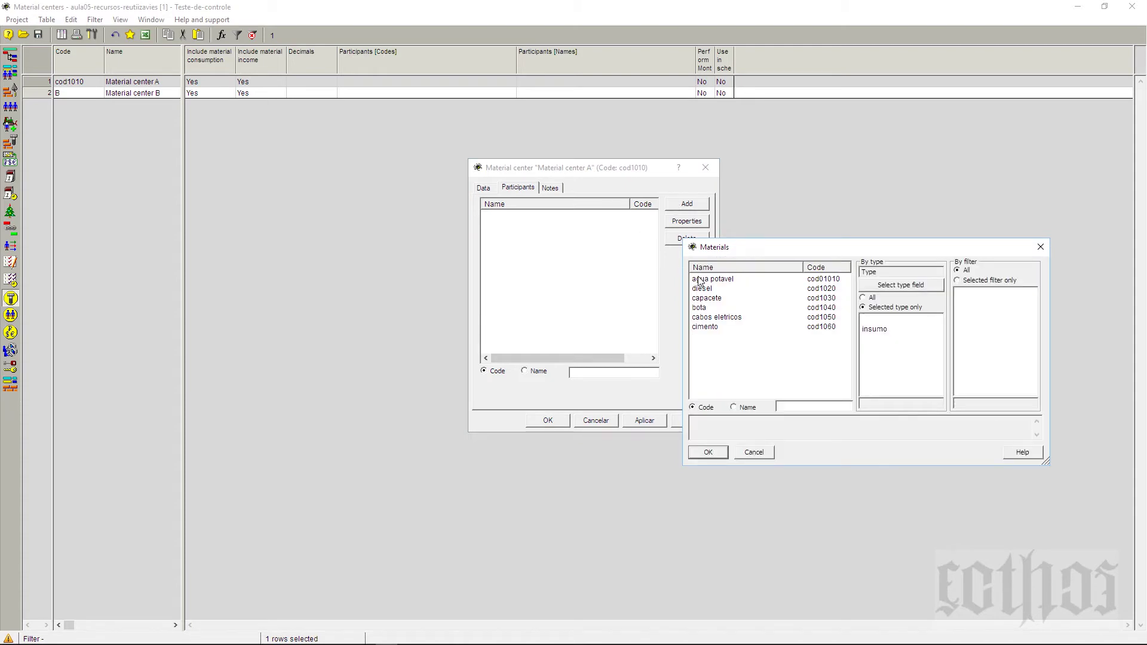
left_click(699, 280)
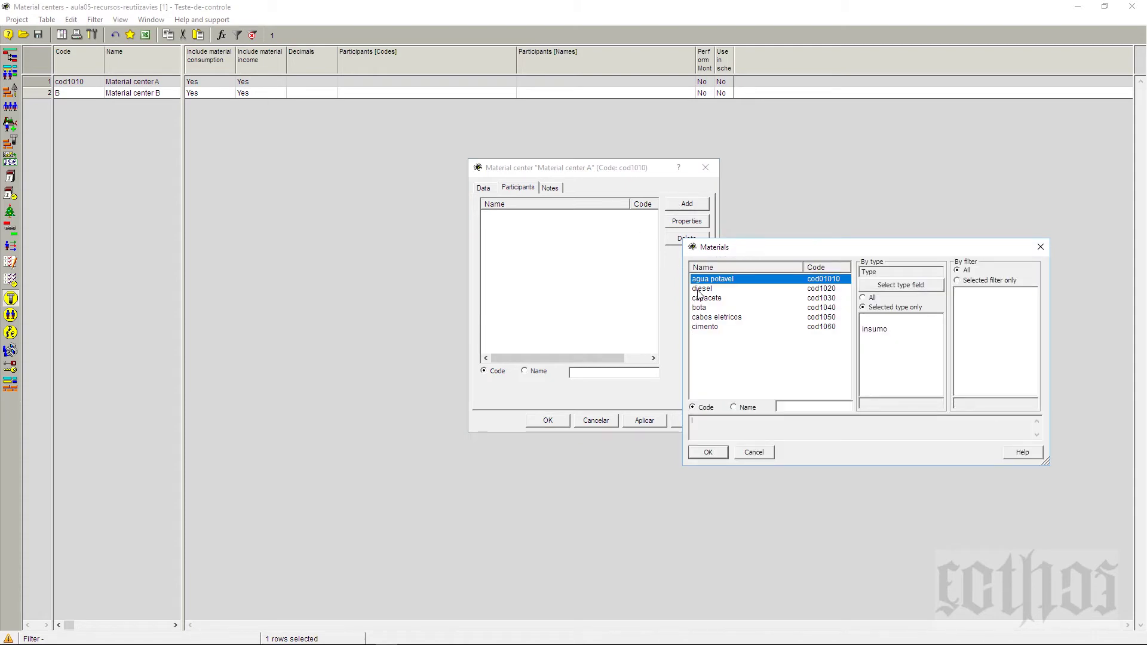
left_click(699, 293, "shift")
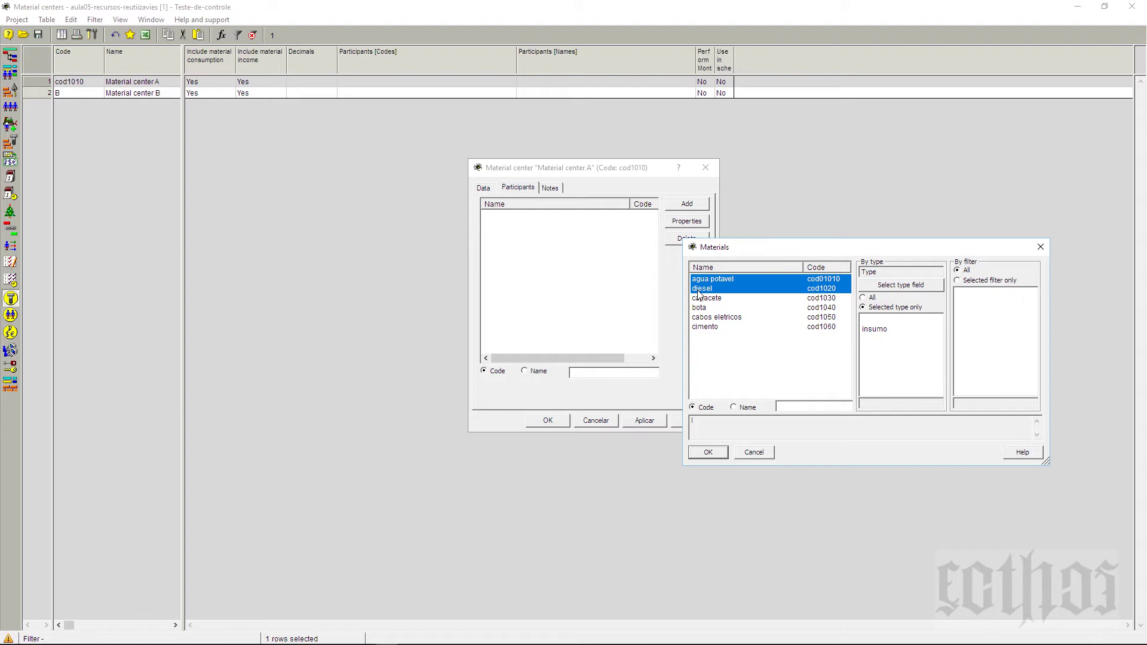
left_click(708, 452)
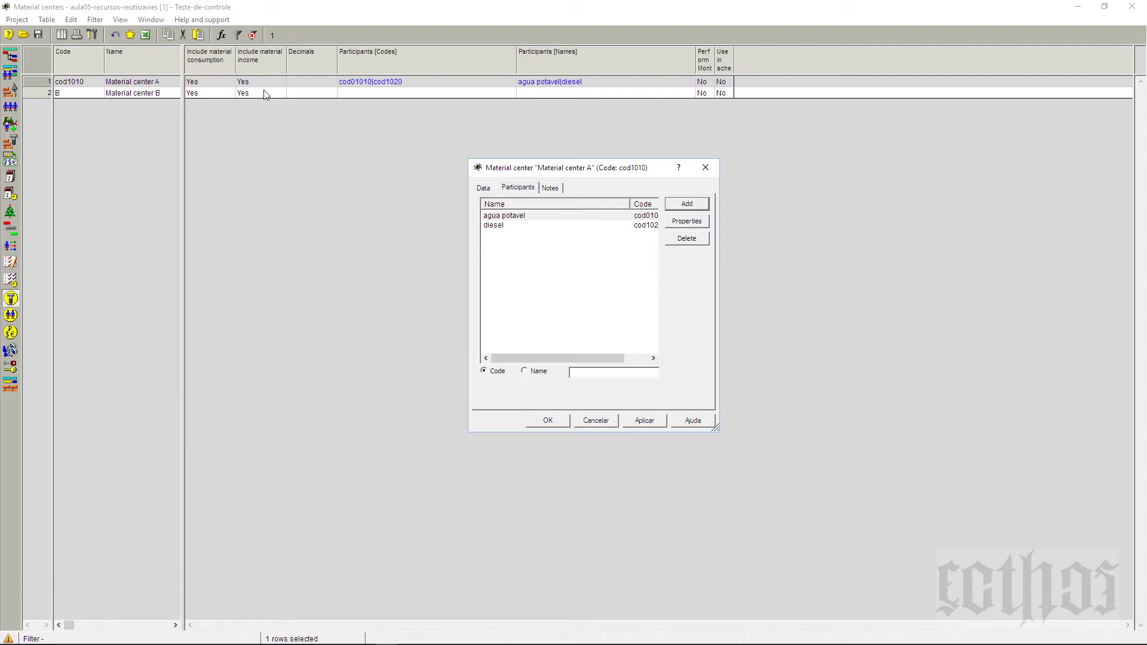
Set the code of Material center B to cod1020 and check its general data.
left_click(63, 94)
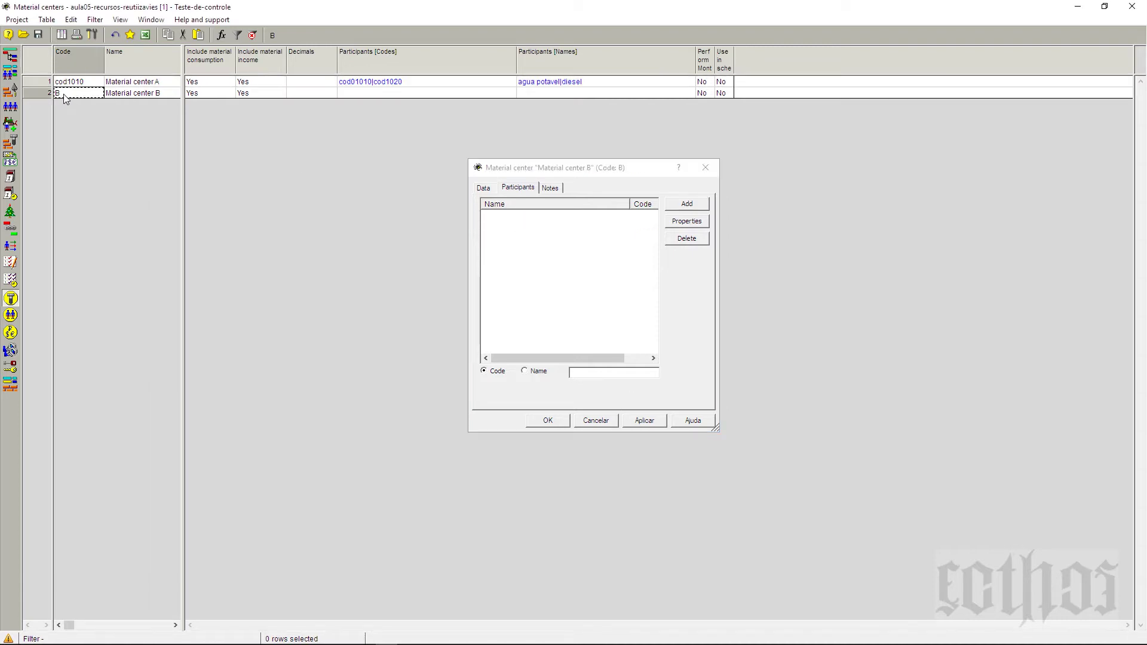
left_click(64, 94)
type("cod1020")
key("Tab")
left_click(482, 189)
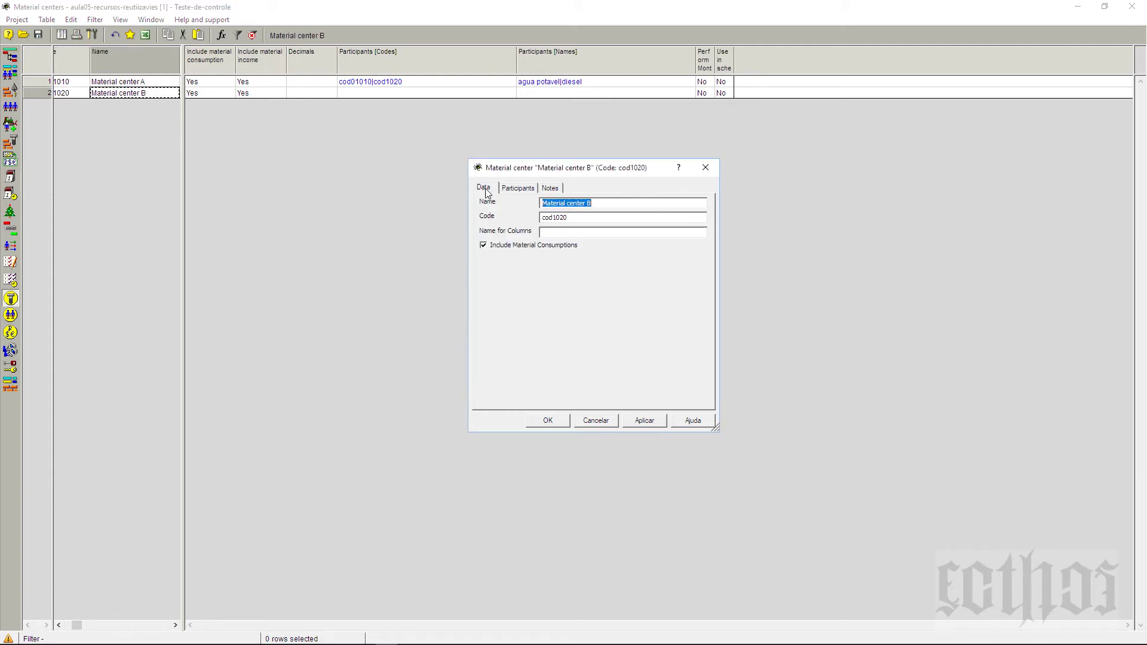
left_click(583, 221)
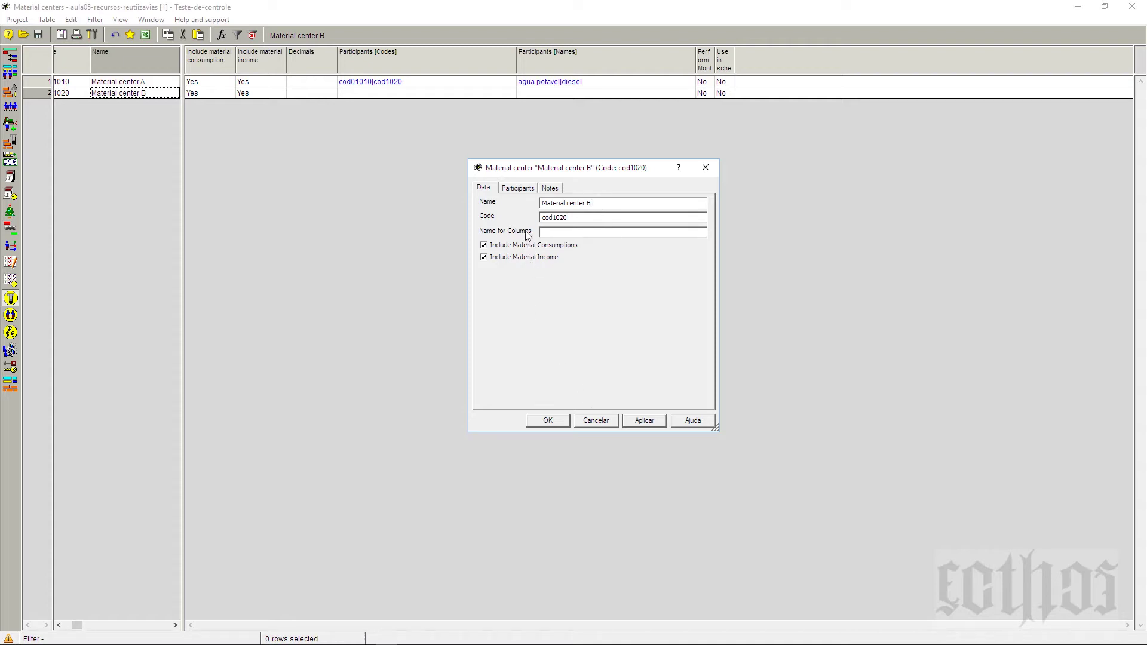
Add the materials cabos eletricos and cimento as participants of Material center B.
left_click(518, 188)
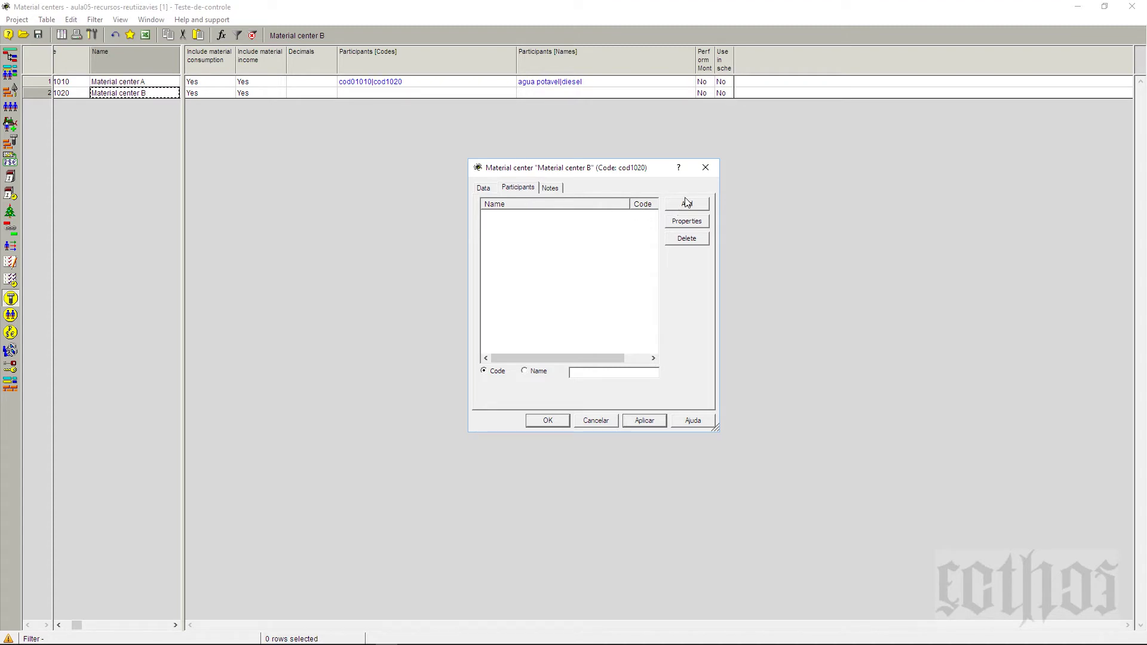
left_click(687, 205)
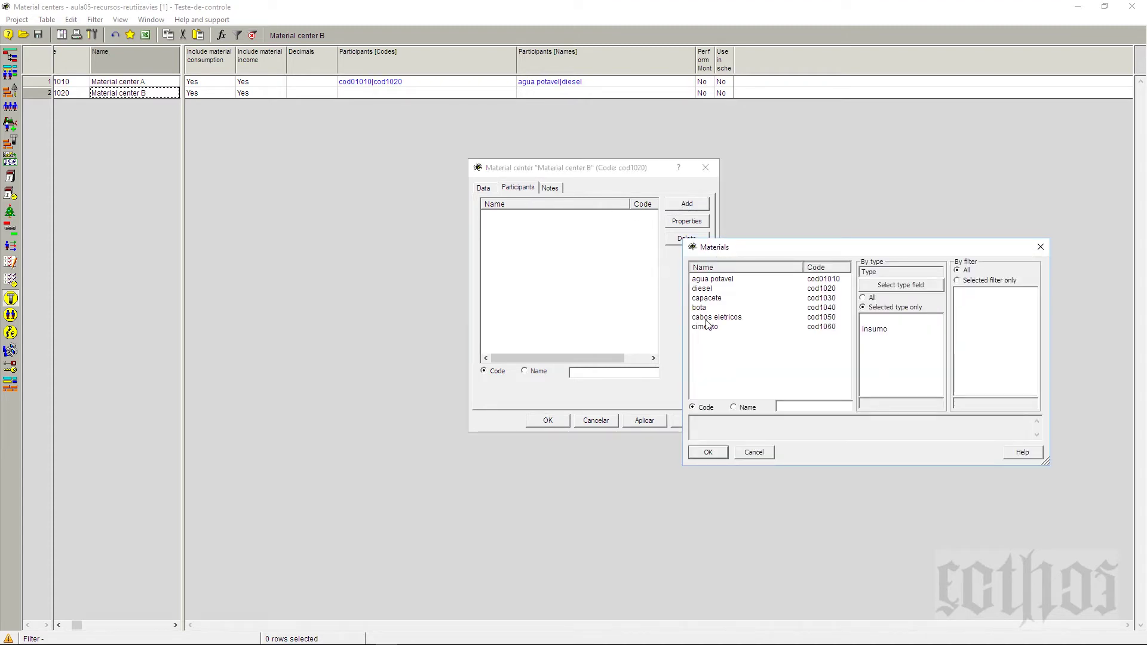
left_click(707, 326)
left_click(708, 319, "shift")
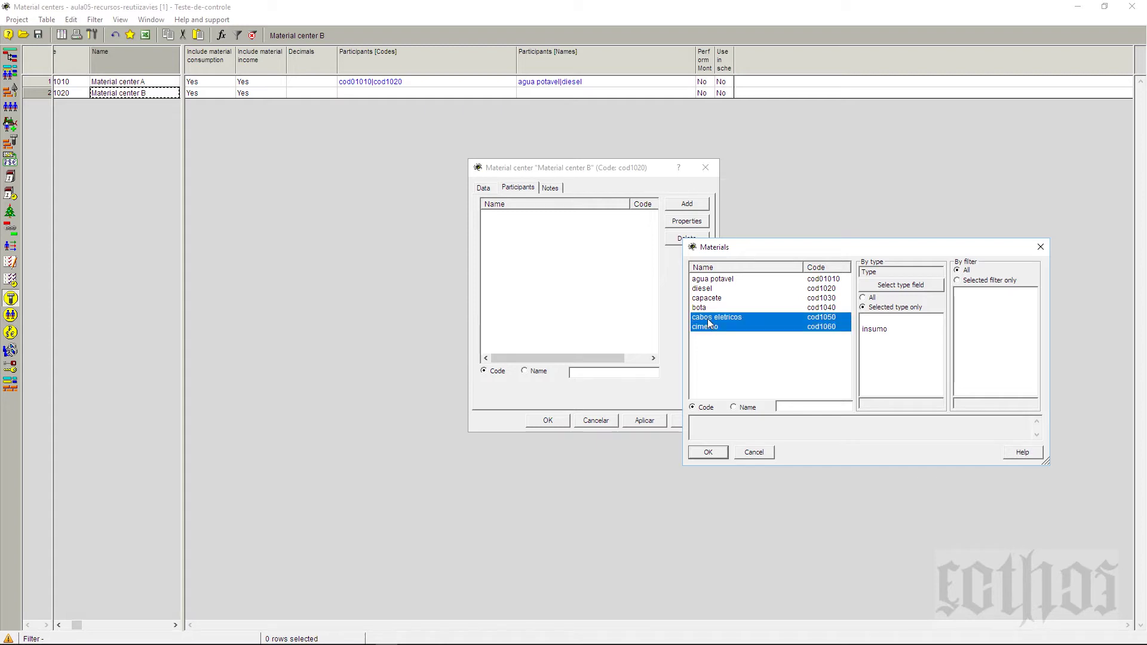
left_click(708, 452)
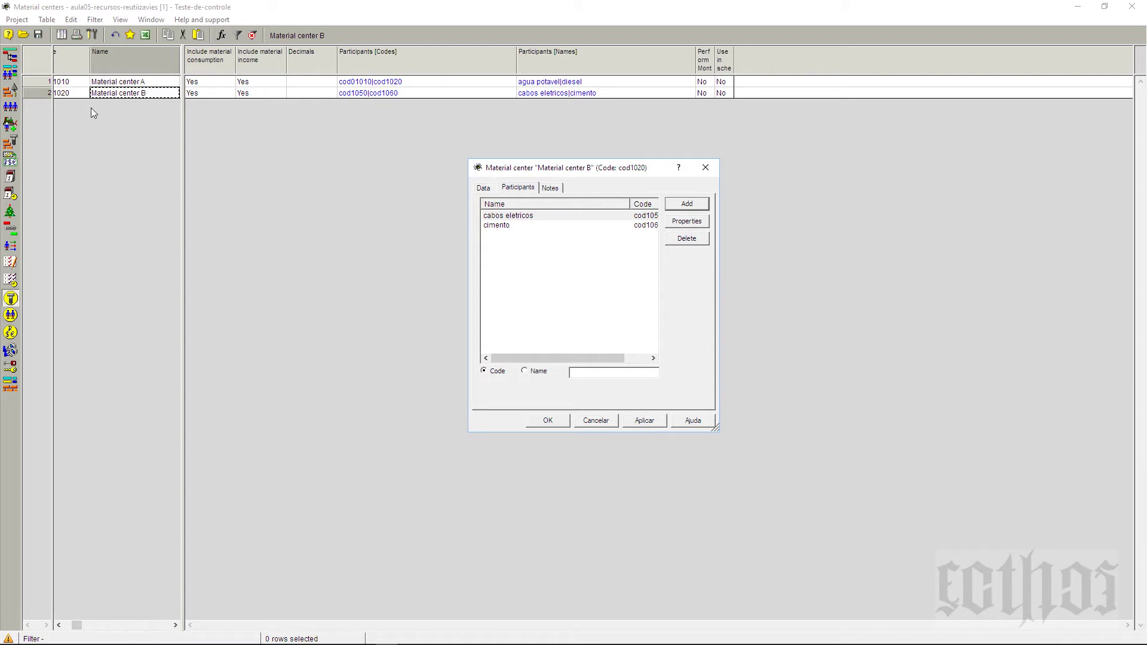
Insert a third material center with the code cod1030 and the name Material center C.
left_click(45, 93)
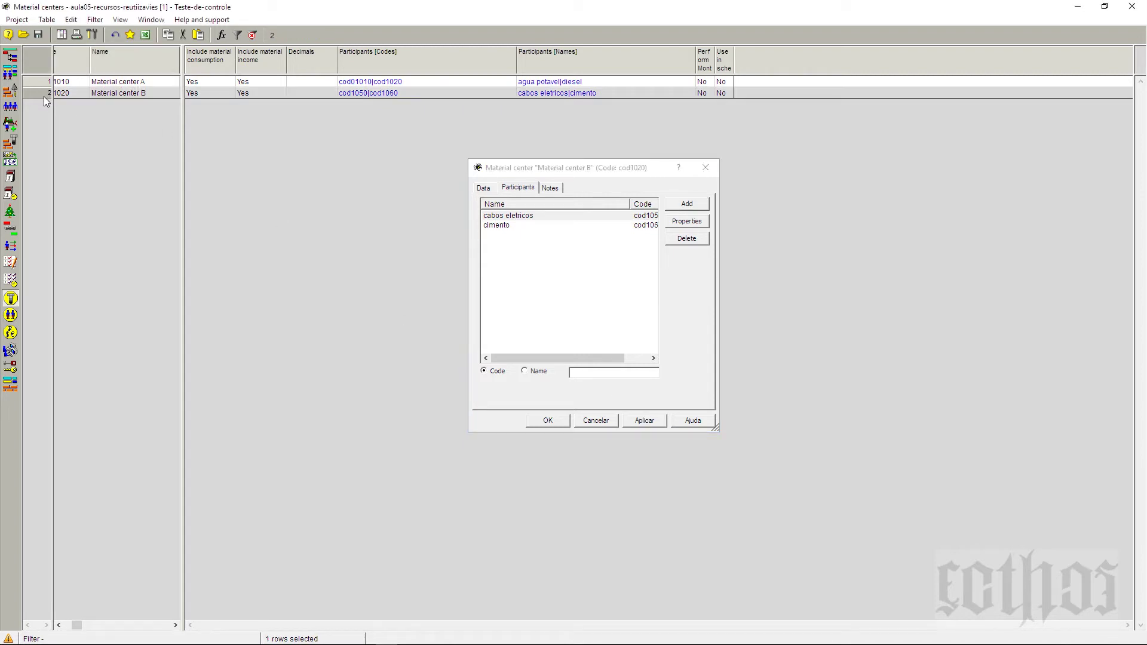
left_click(53, 105)
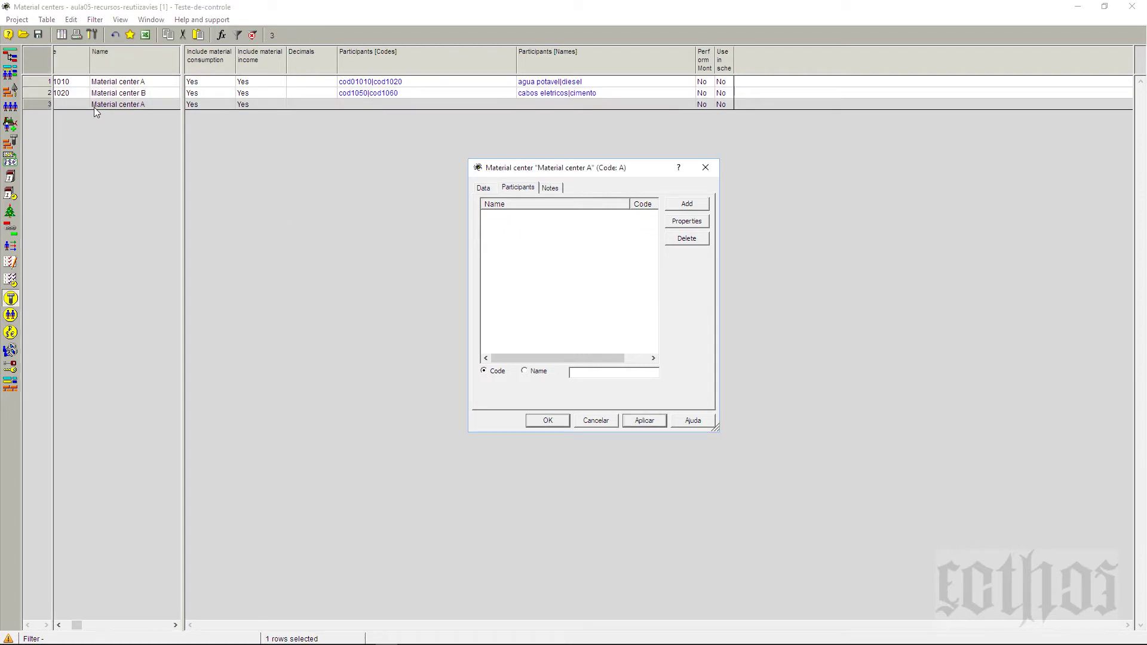
left_click(63, 106)
type("co")
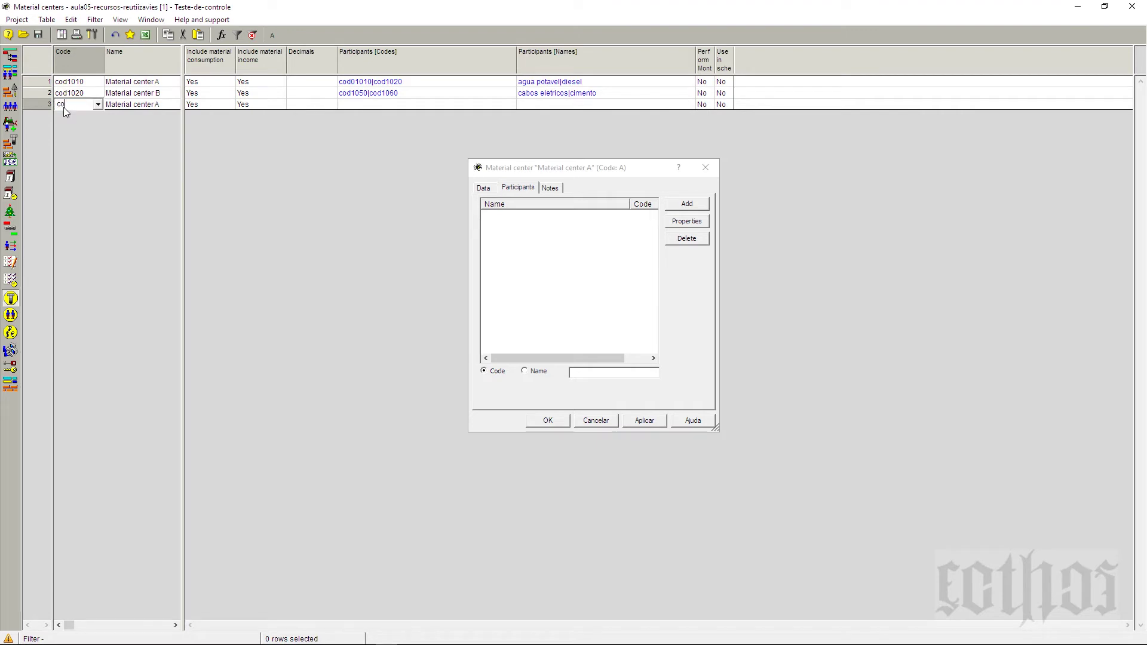
type("d1030")
key("Tab")
left_click(154, 108)
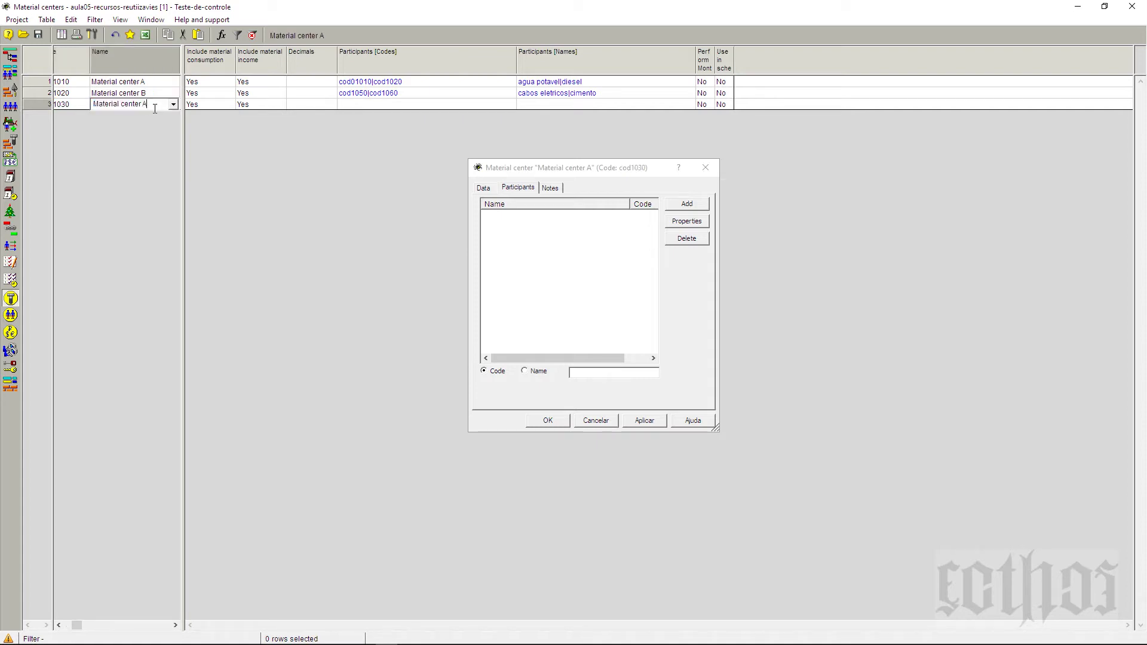
type("C")
left_click(69, 107)
Add the materials capacete and bota as participants of Material center C and close its properties.
left_click(491, 190)
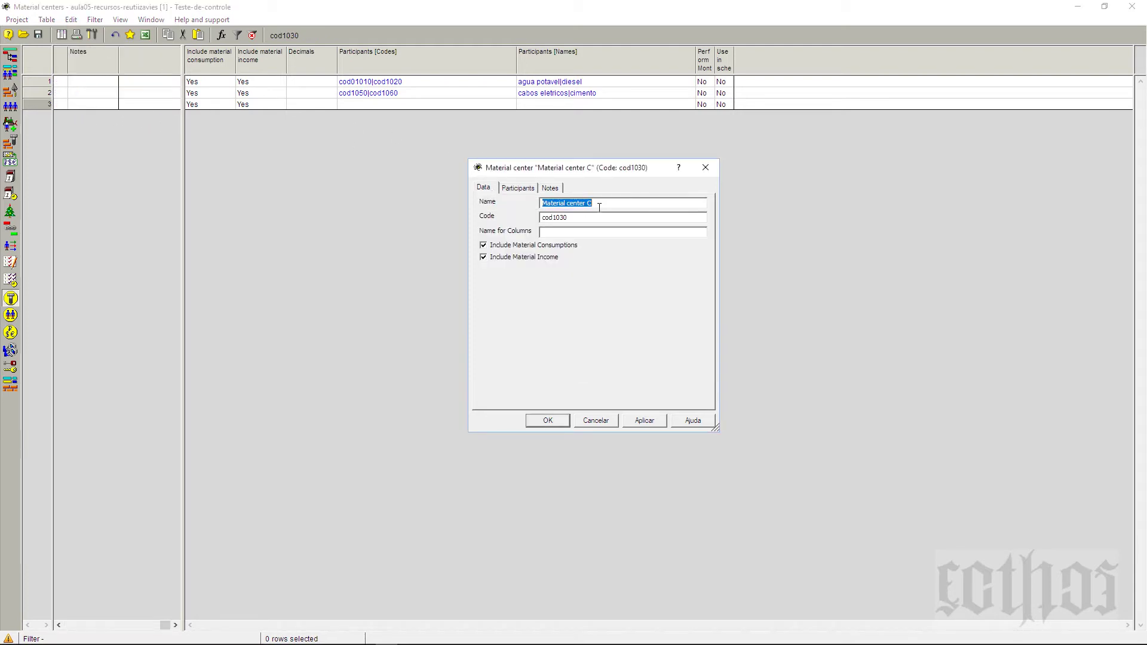
left_click(515, 190)
left_click(686, 205)
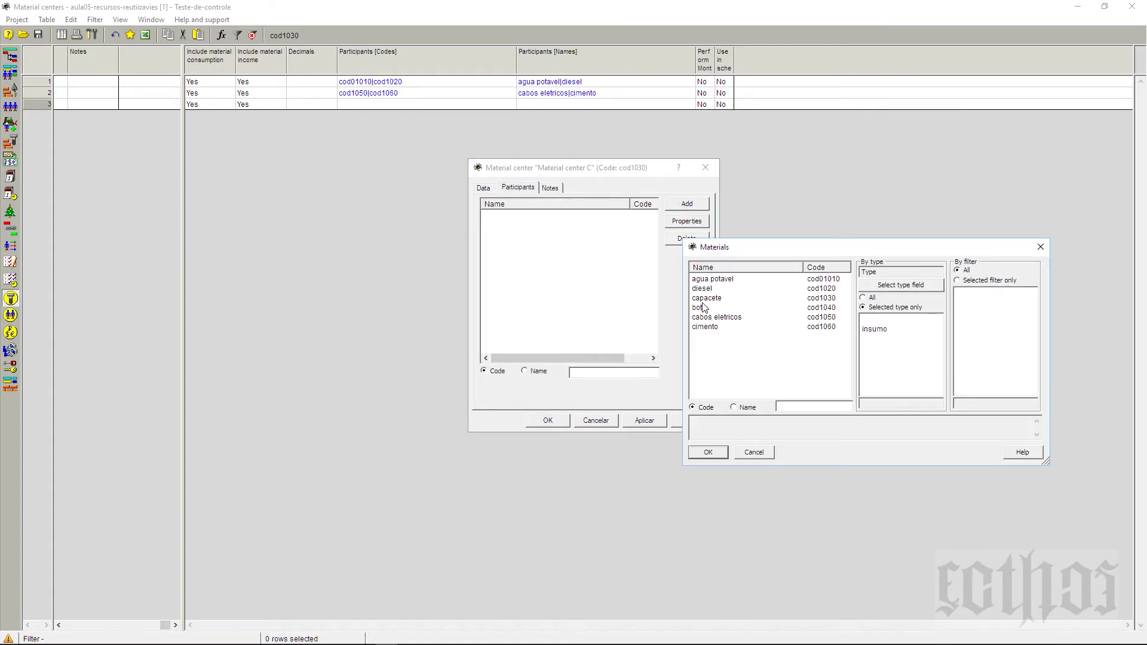
left_click(703, 299)
left_click(703, 307, "shift")
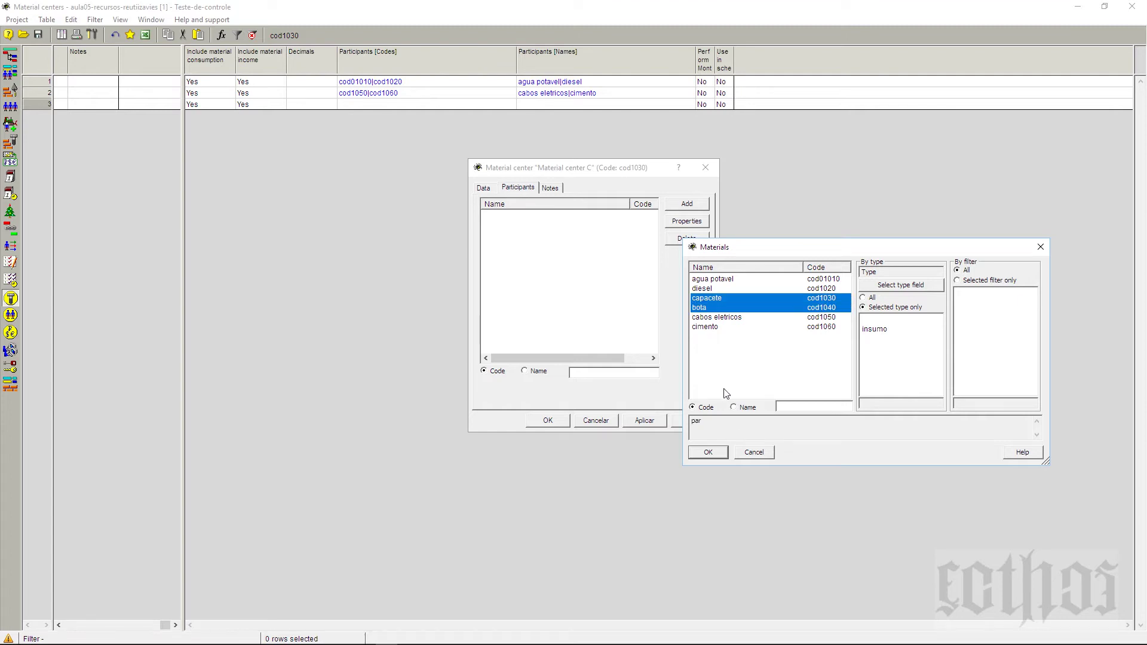
left_click(718, 454)
left_click(549, 421)
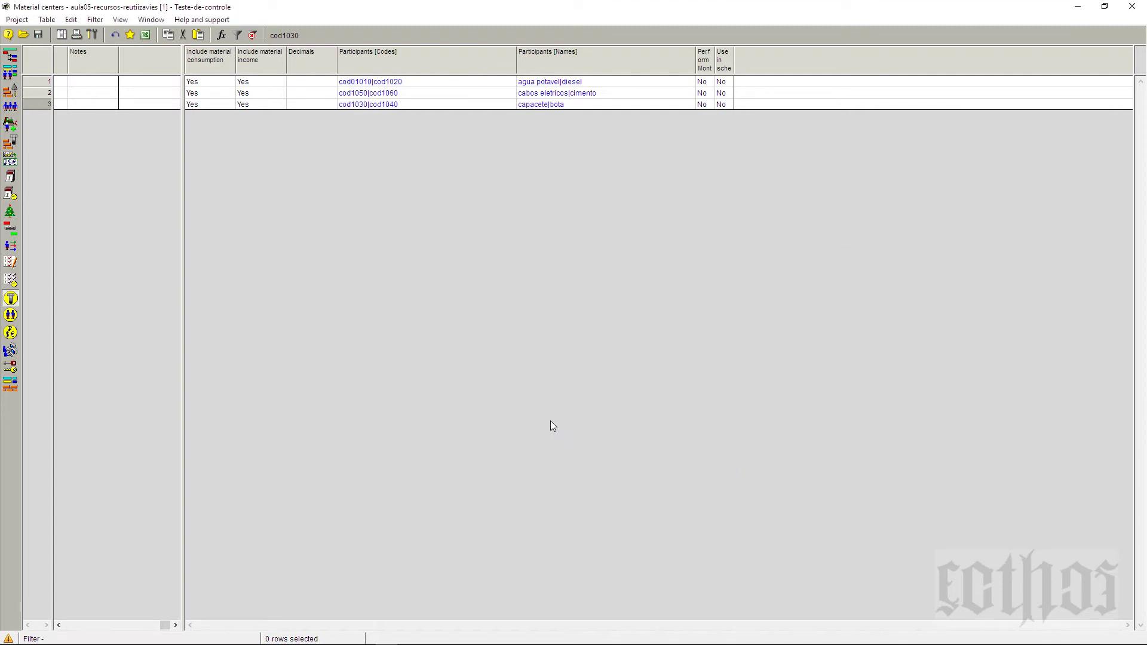
Review the codes and names of the material centers and the notes of Material center A.
left_click(117, 95)
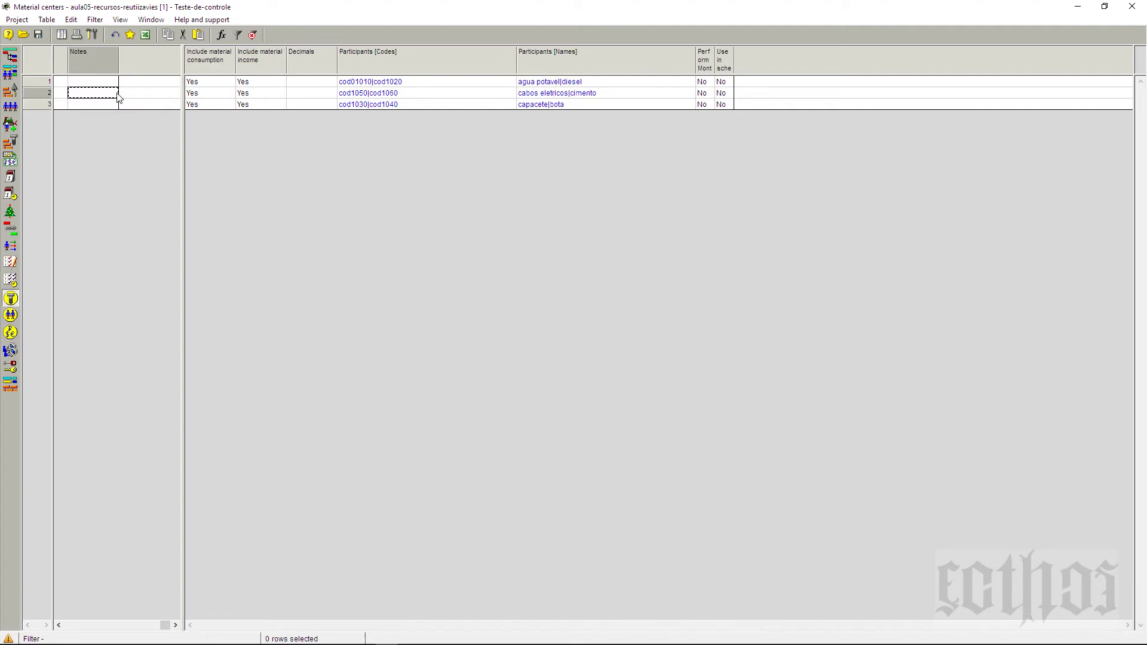
key("Left")
key("Left")
key("Left")
key("Left")
key("Left")
key("Left")
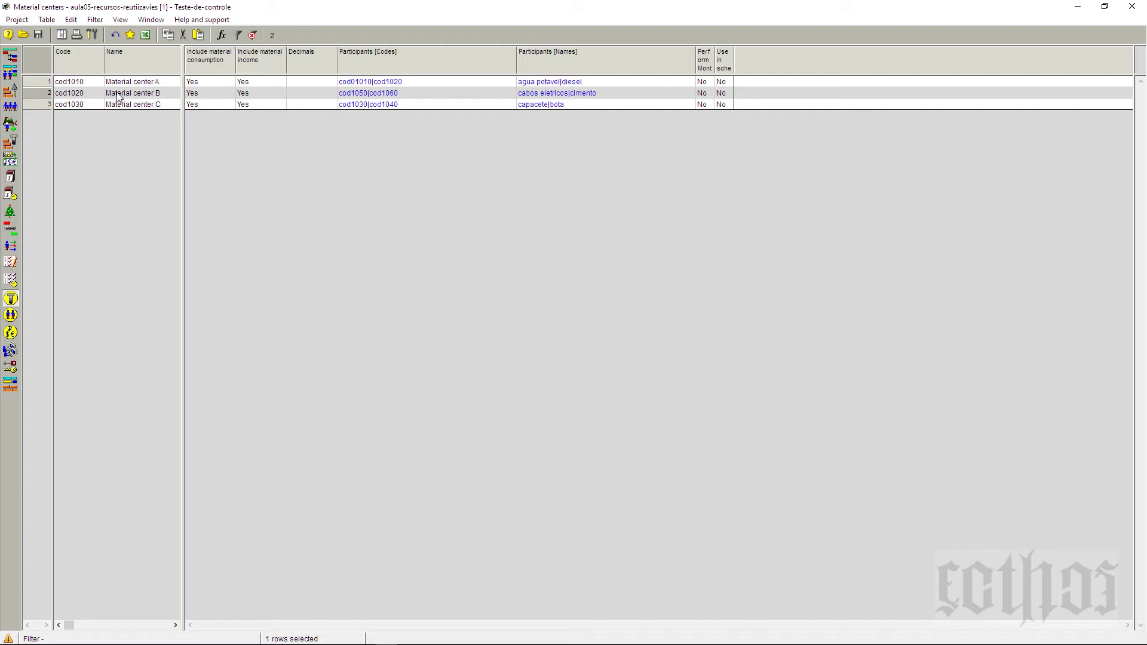
right_click(37, 87)
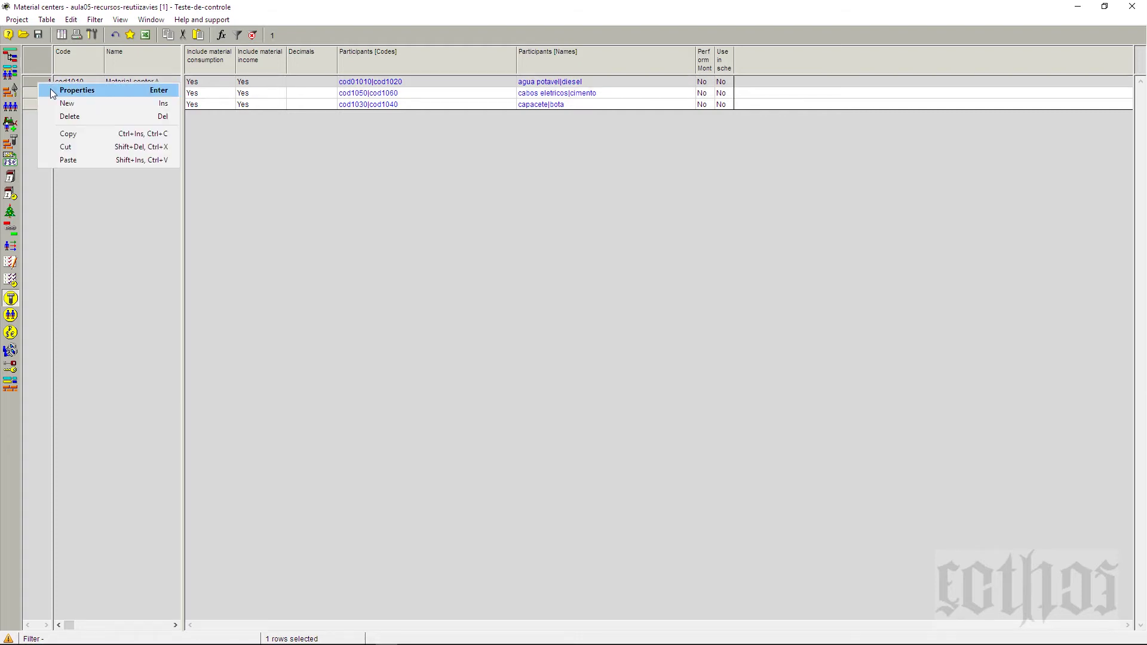
left_click(48, 89)
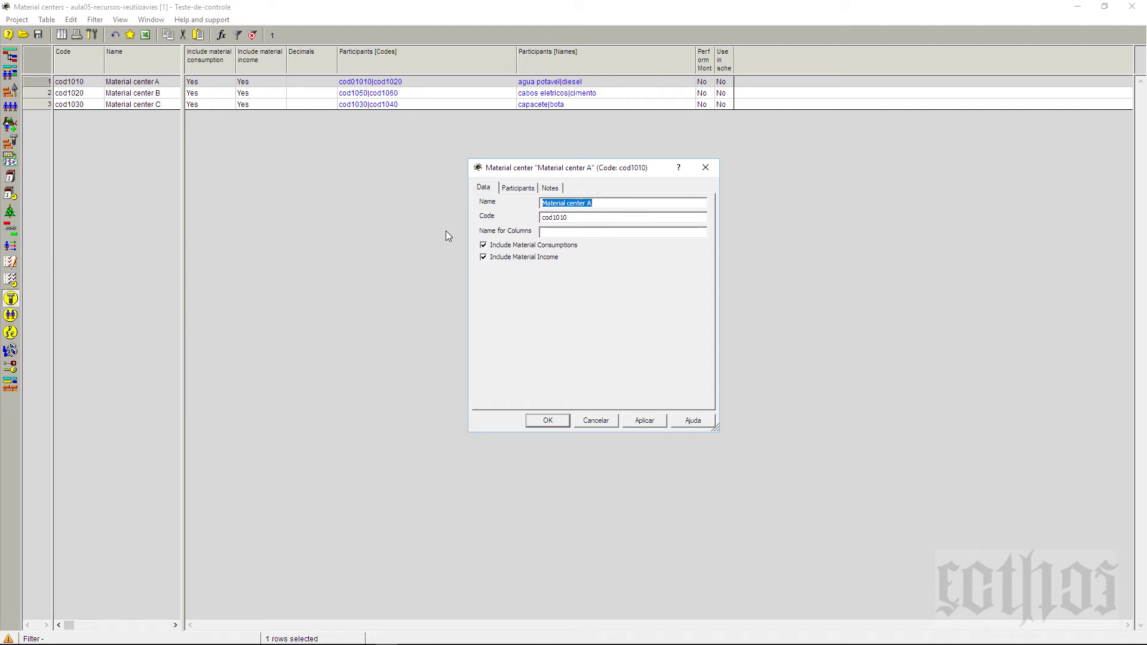
left_click(546, 190)
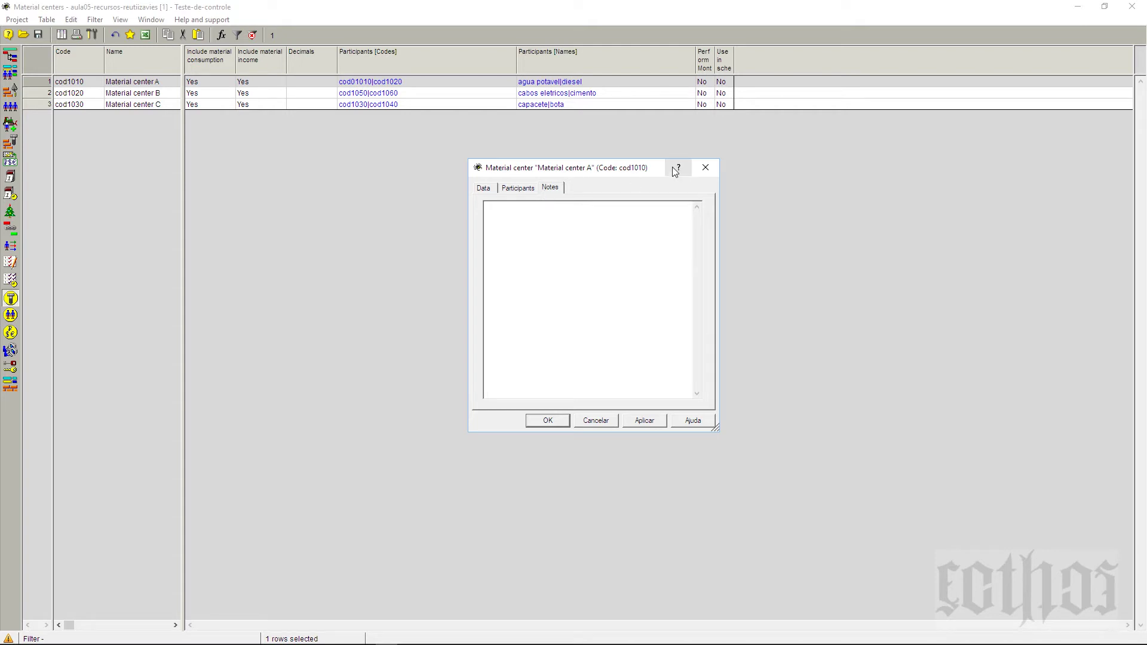
left_click(705, 169)
Close the Material centers table and open the Material periods and Materials tables side by side.
left_click(1105, 7)
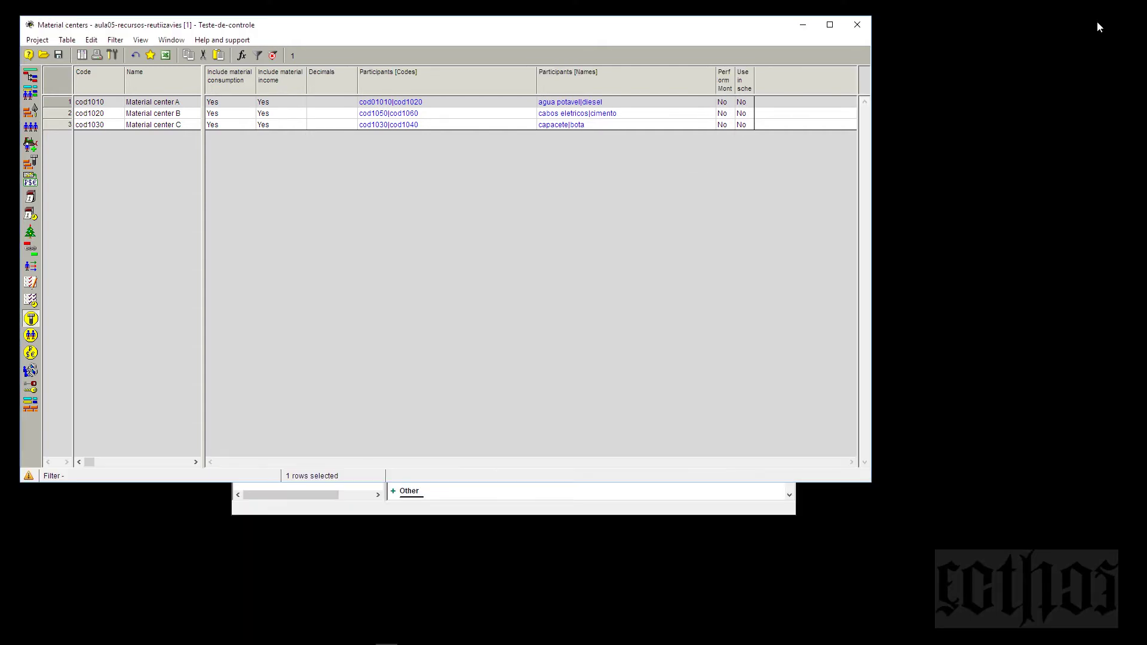
left_click_drag(737, 26, 899, 124)
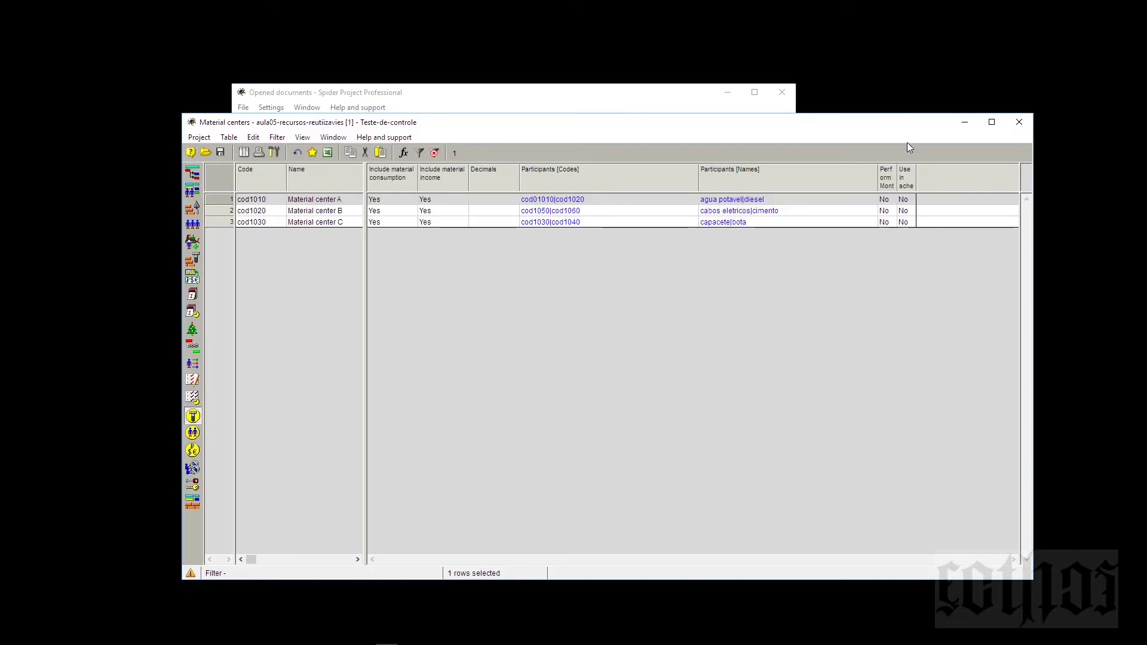
left_click(1028, 128)
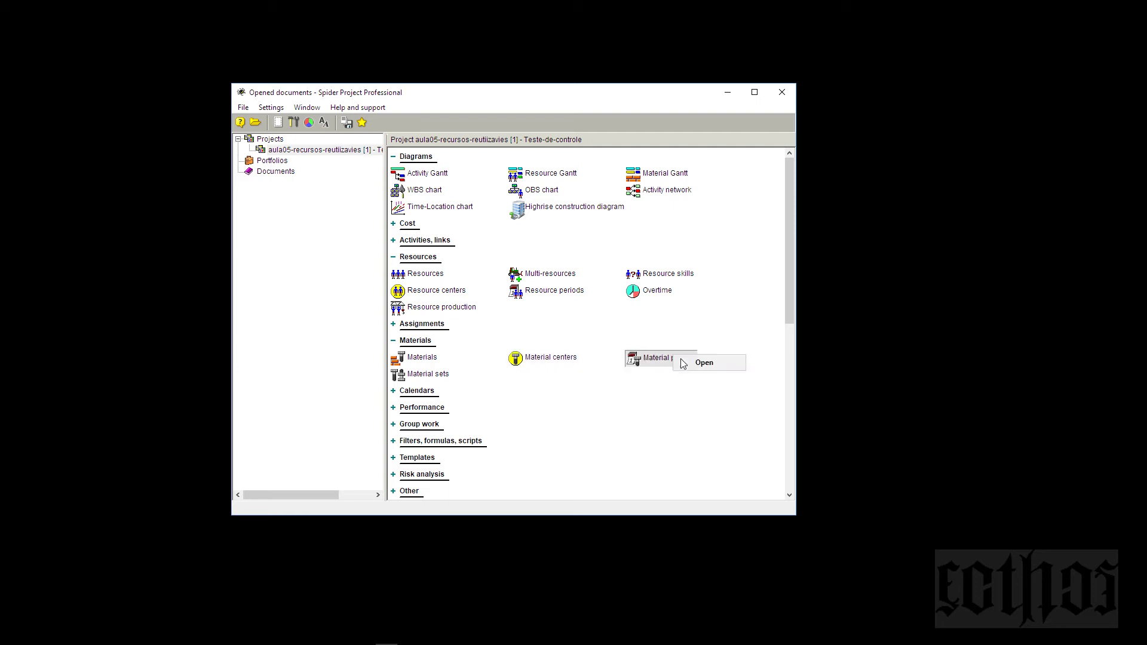
left_click(692, 364)
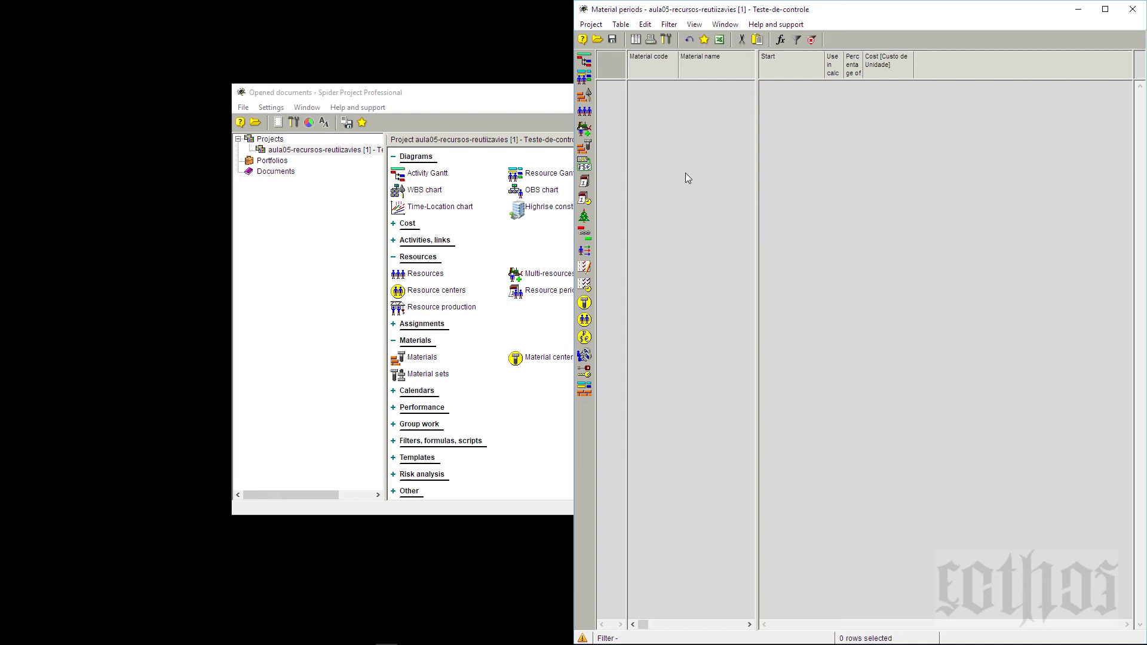
left_click(446, 348)
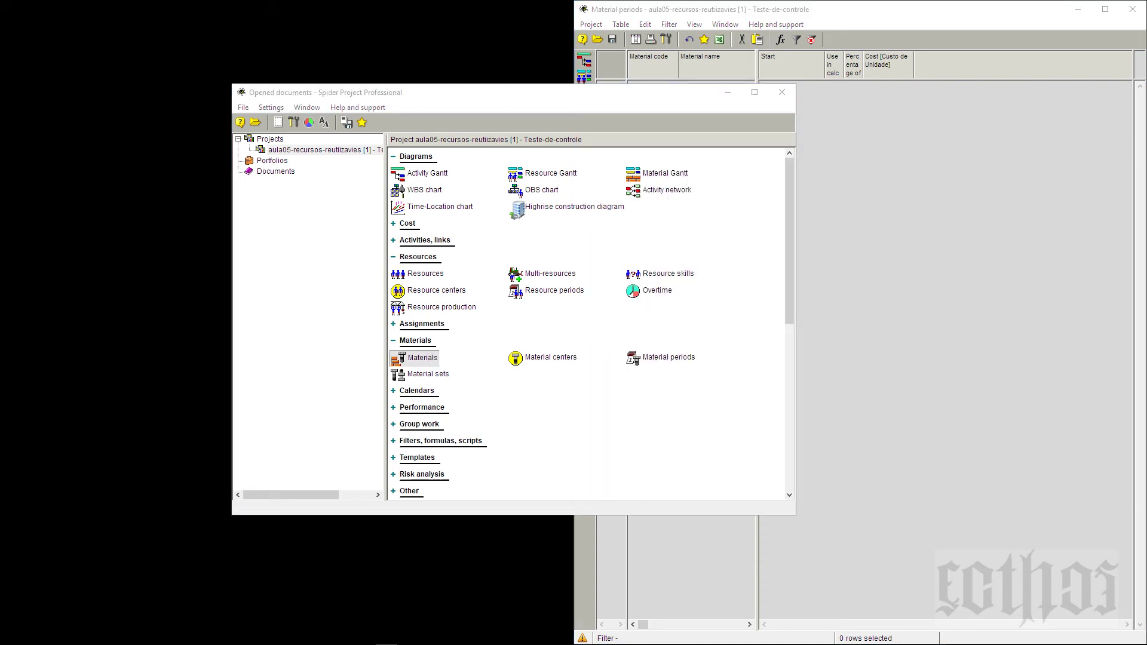
left_click_drag(0, 11, 3, 198)
left_click(840, 121)
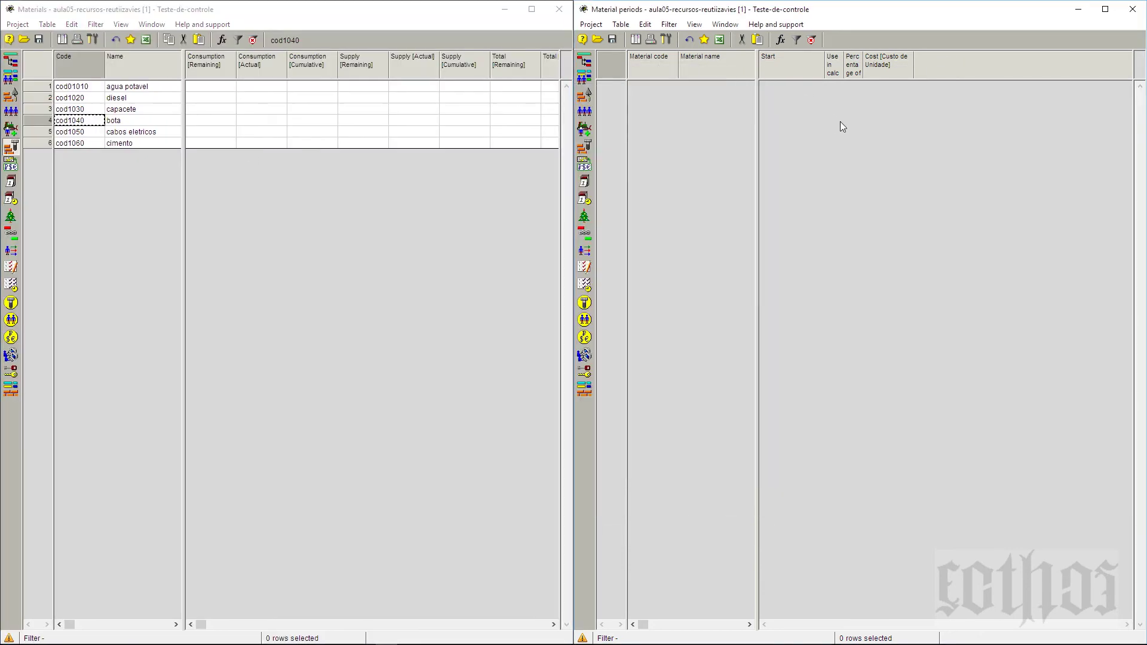
Open the properties of the material agua potavel and check the unit cost of its Cost component.
left_click(41, 88)
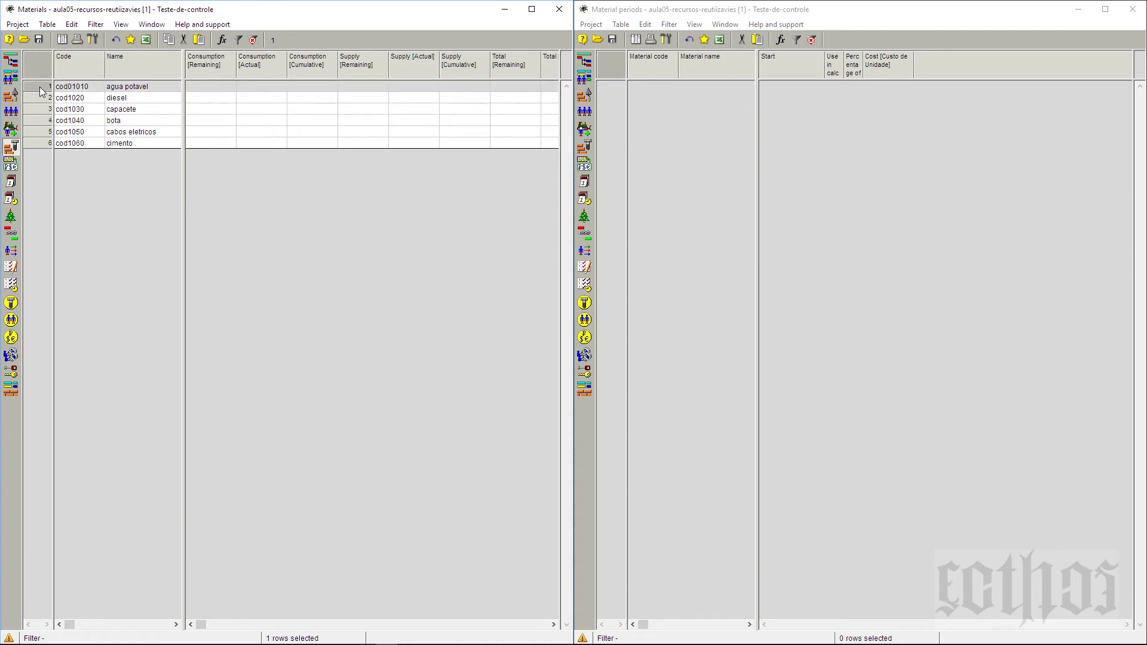
right_click(41, 89)
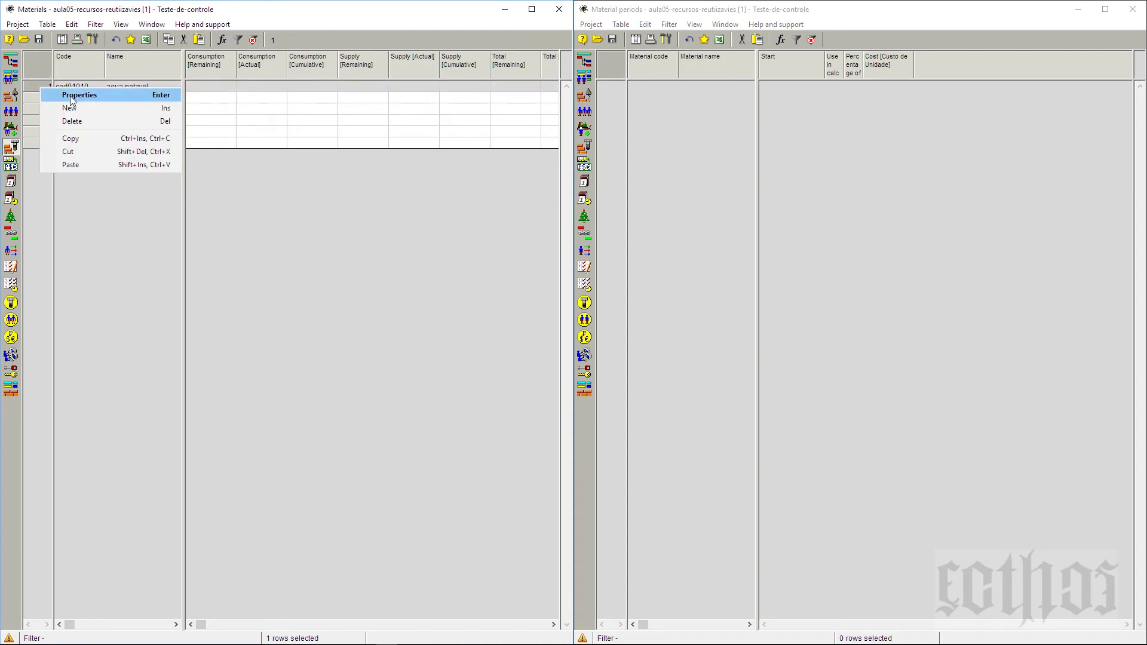
key("Escape")
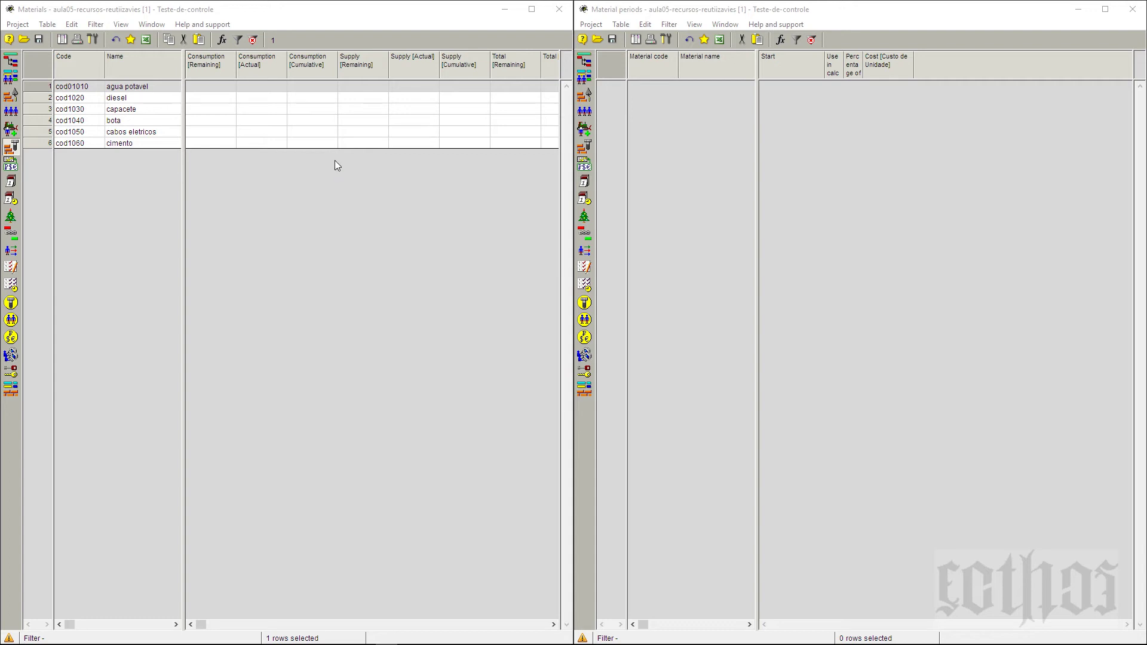
key("Return")
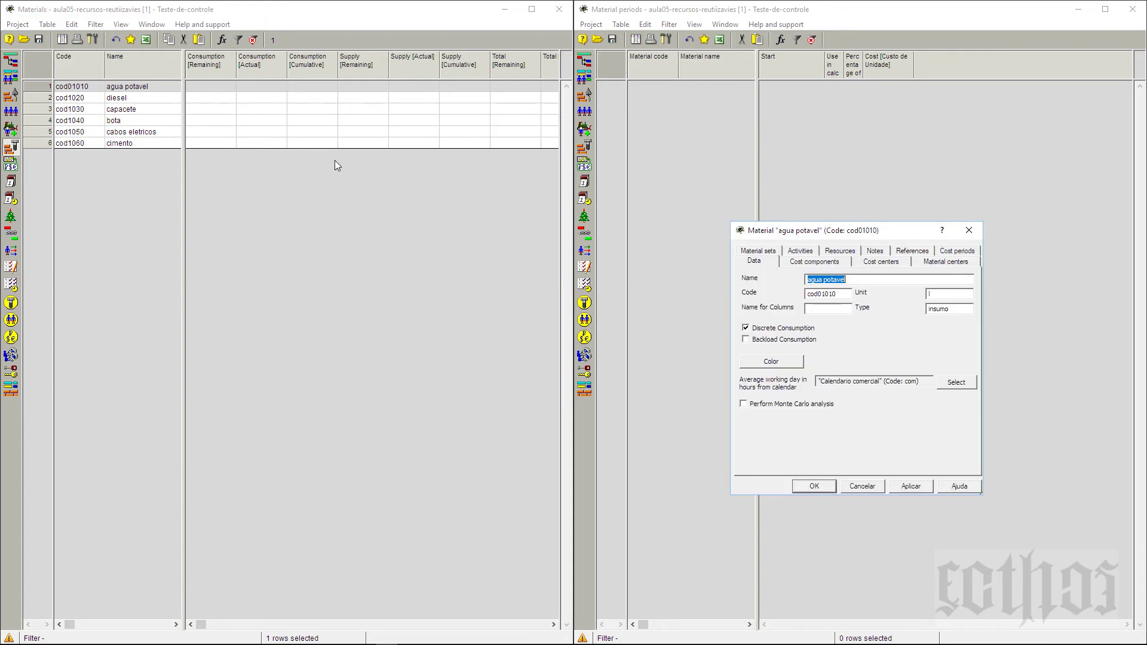
left_click_drag(858, 231, 416, 253)
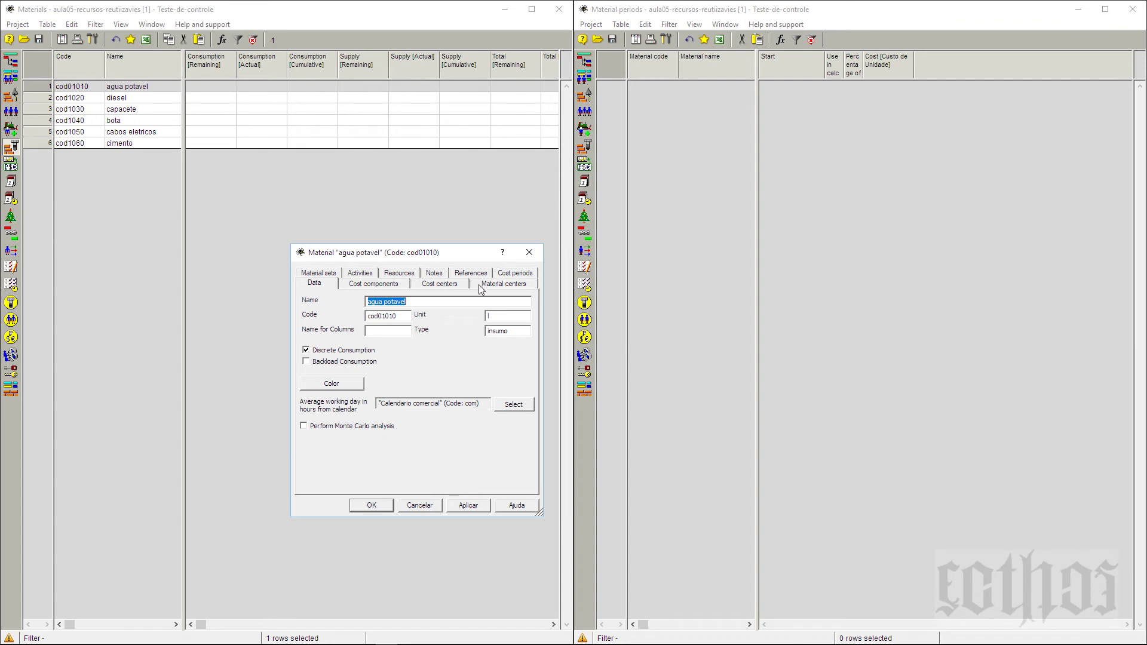
left_click(384, 284)
left_click(328, 316)
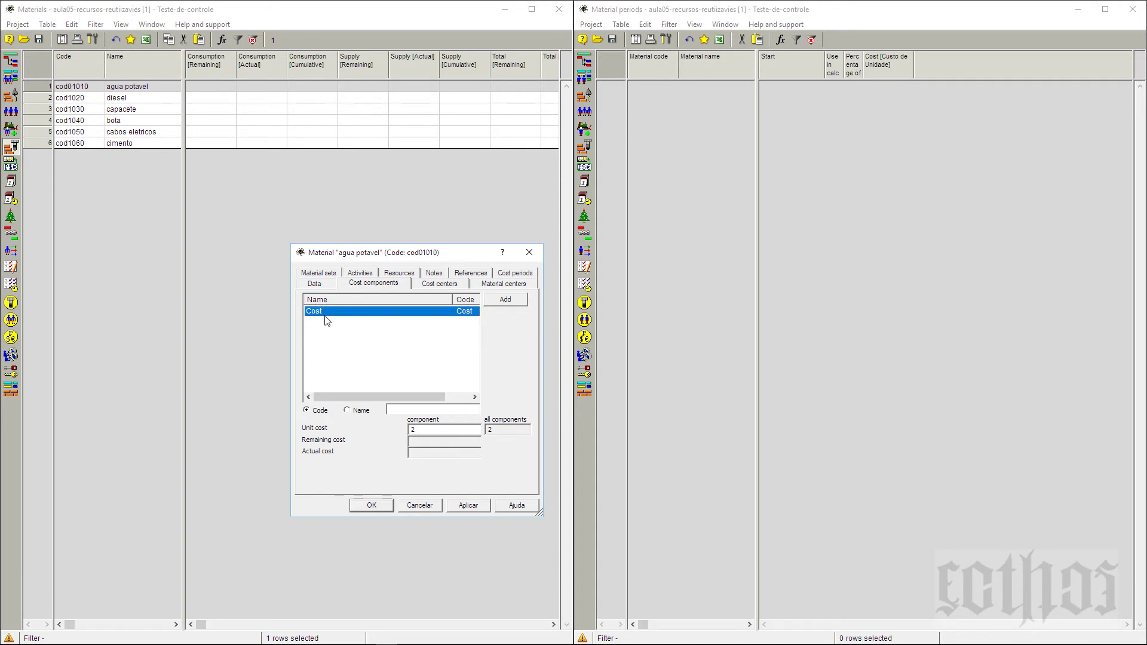
left_click(440, 433)
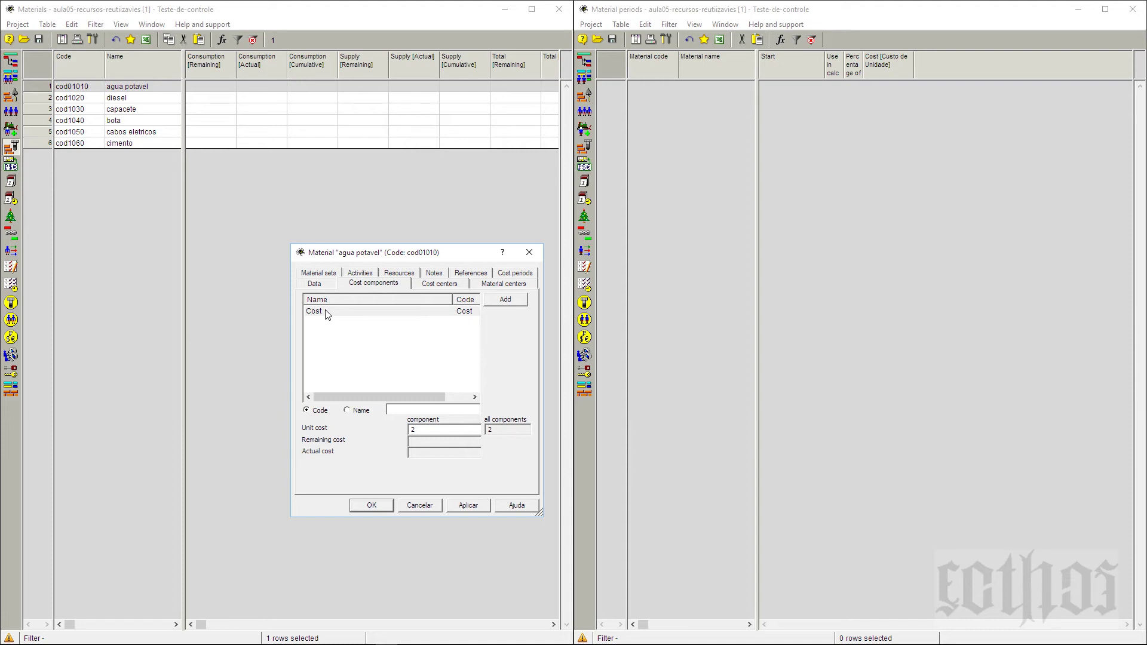
Add a cost period to the material agua potavel and set its start date to 01/10/2017.
left_click(504, 275)
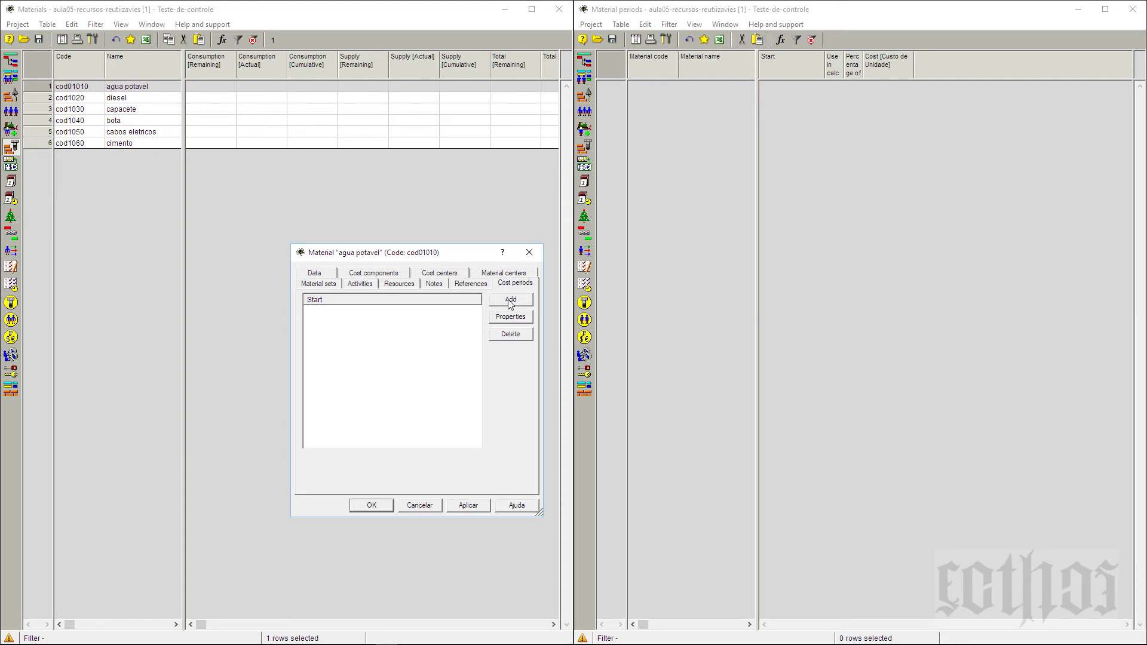
left_click(509, 301)
left_click(511, 302)
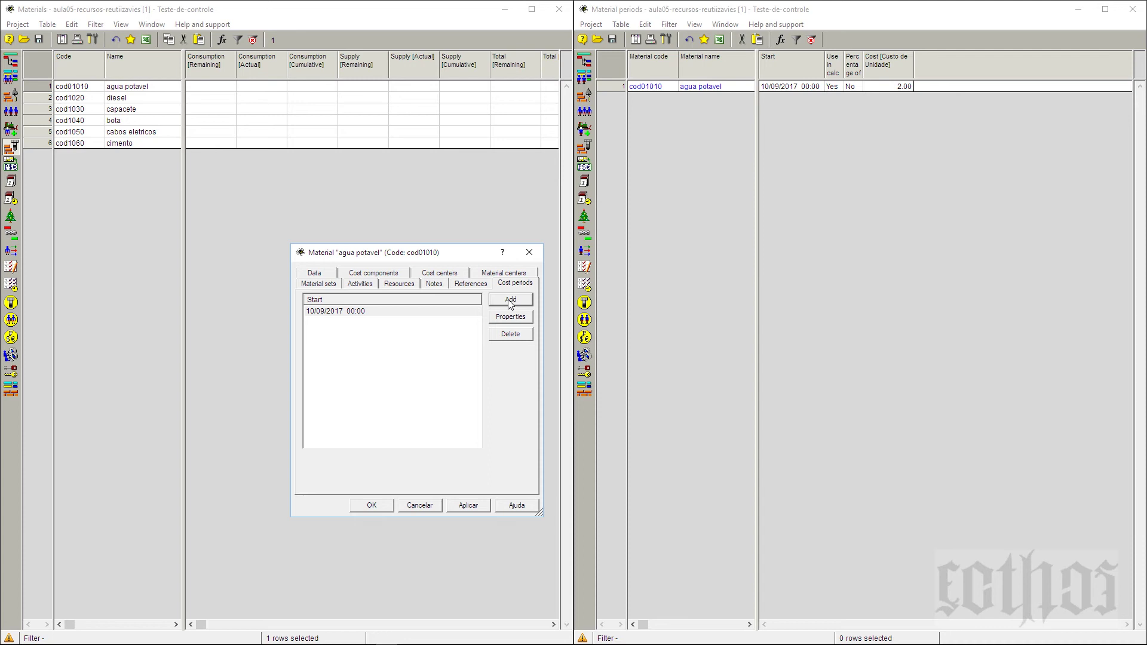
left_click(418, 313)
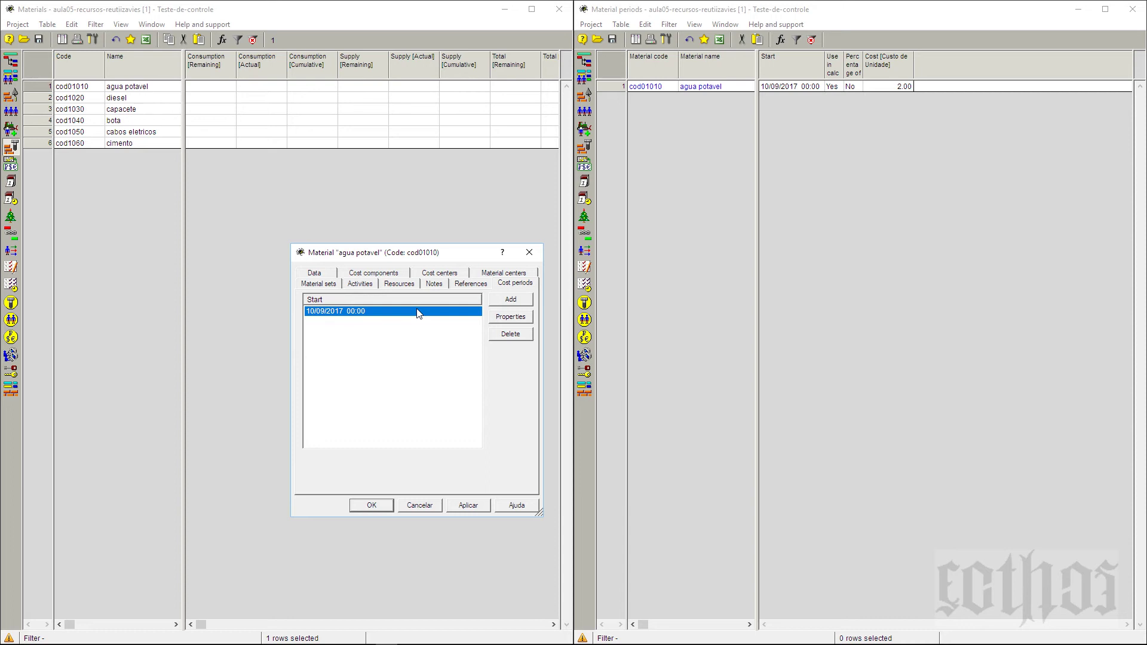
left_click(504, 319)
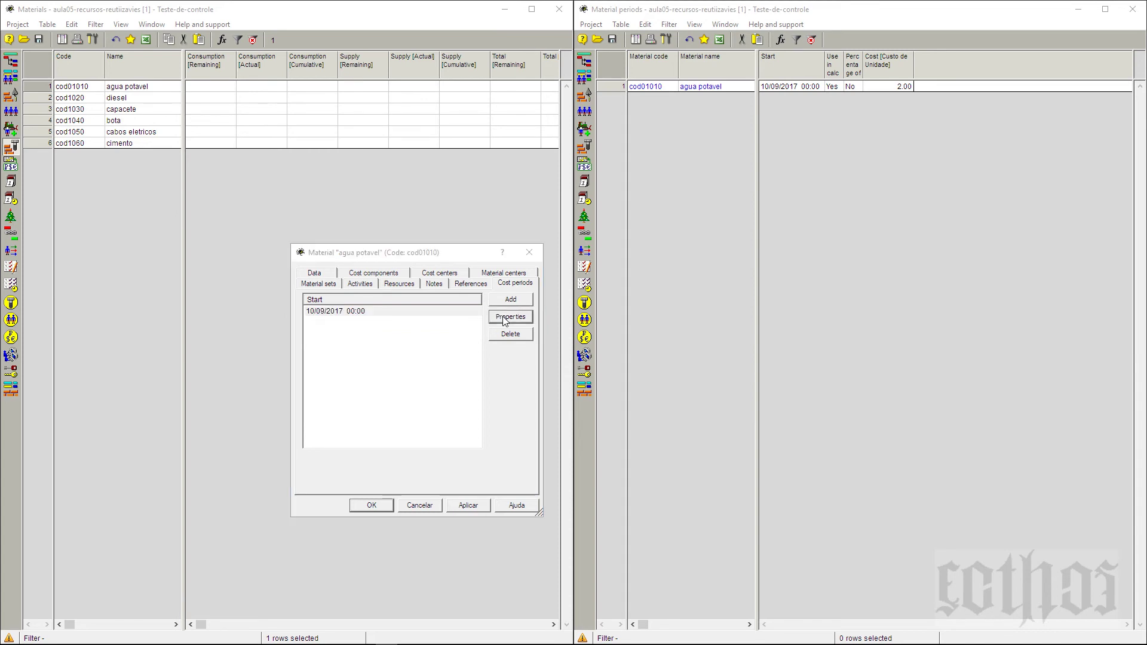
left_click(474, 371)
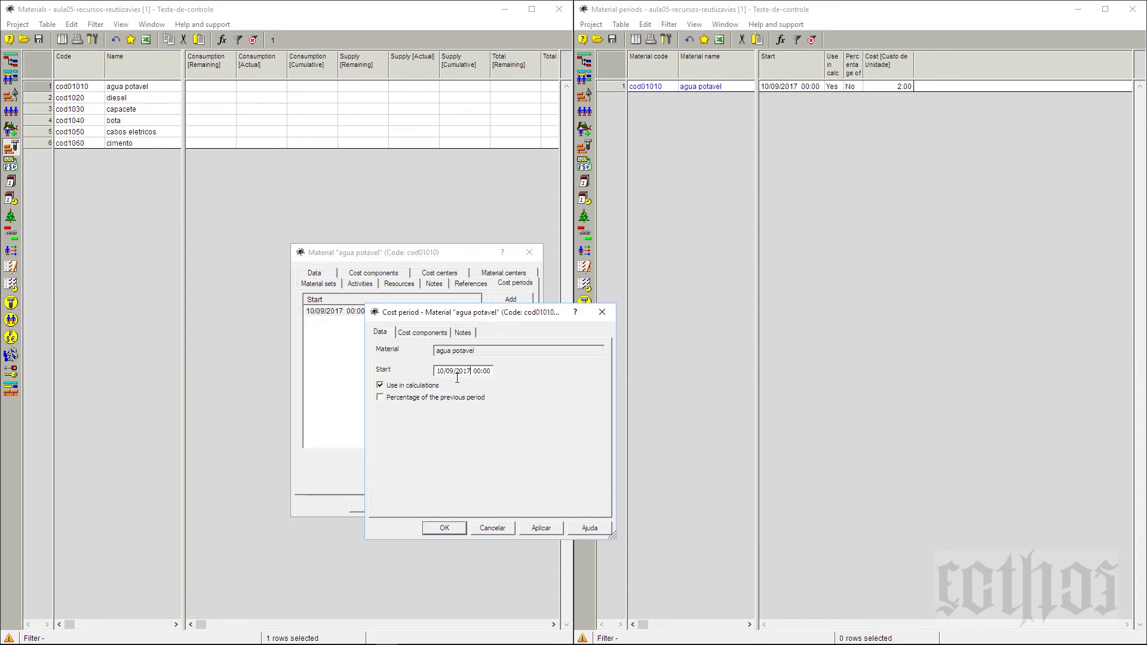
left_click_drag(454, 371, 421, 372)
type("01/10")
left_click(423, 334)
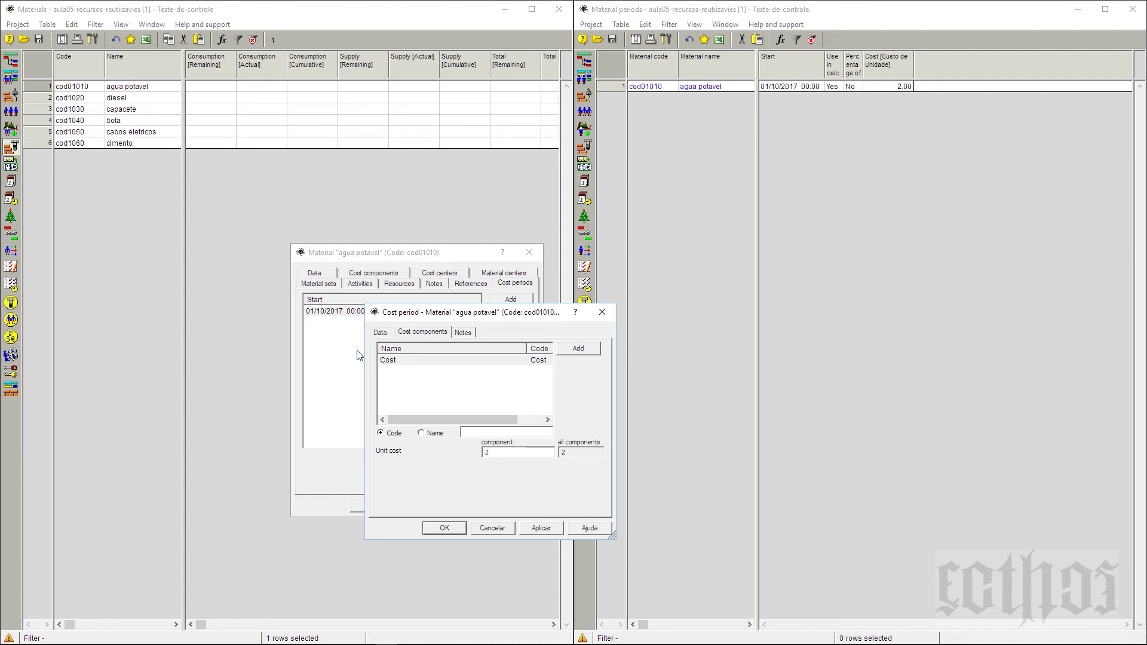
Define the cost period as a percentage of the previous period and set its Cost component to 10.
left_click(381, 333)
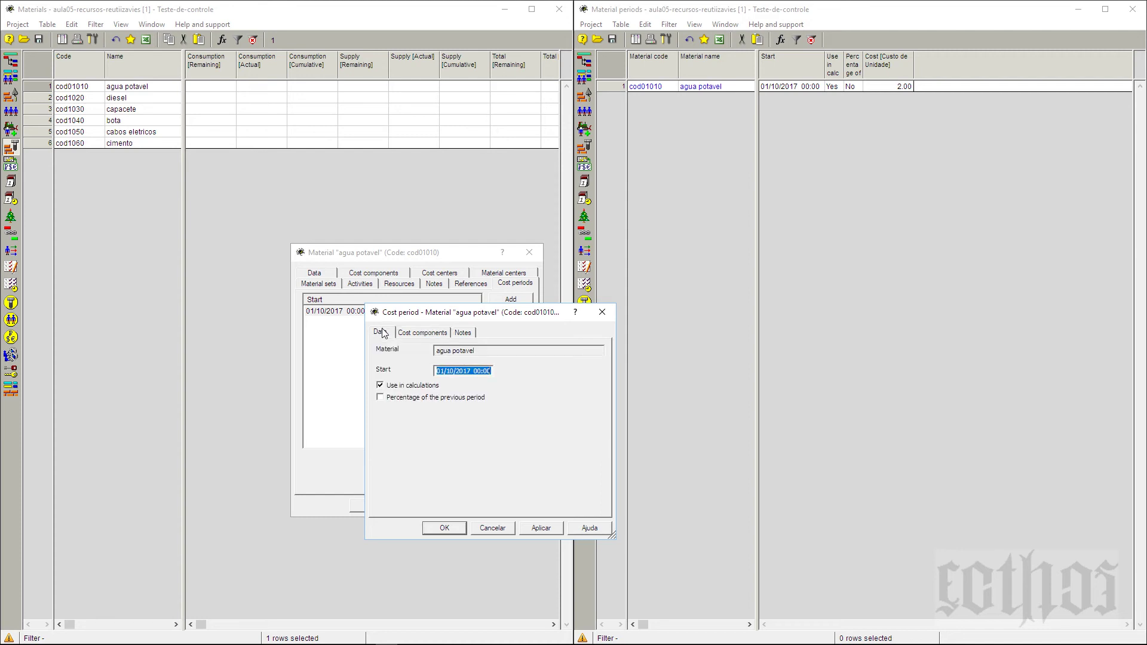
left_click(395, 398)
left_click(422, 332)
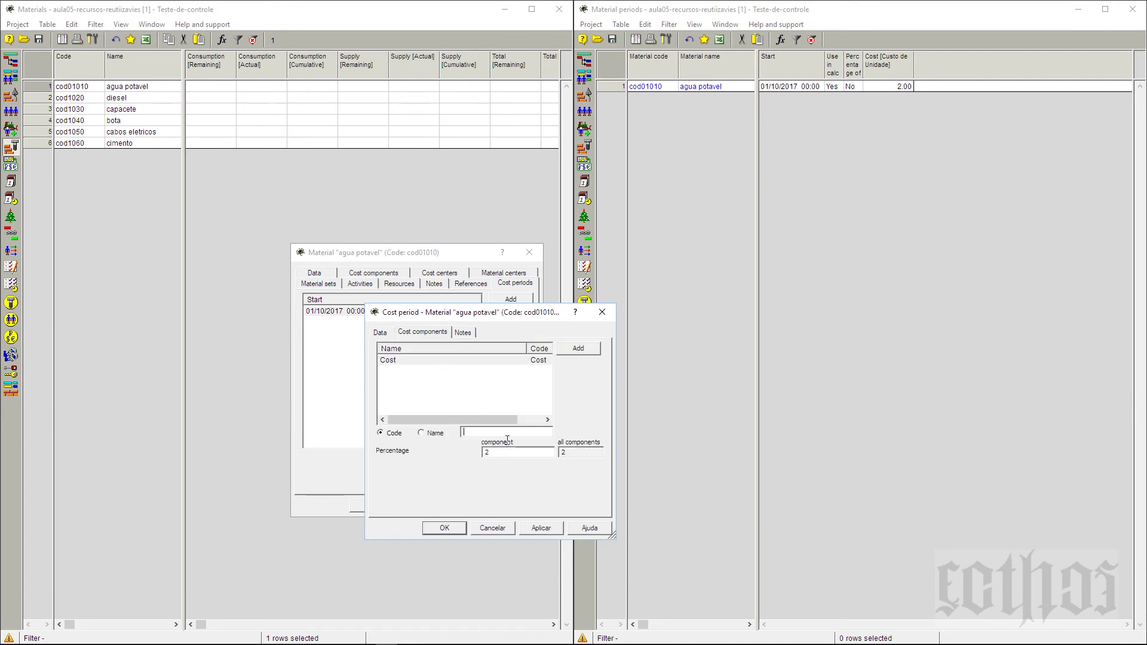
left_click_drag(480, 458, 467, 458)
type("10")
left_click(533, 528)
key("Return")
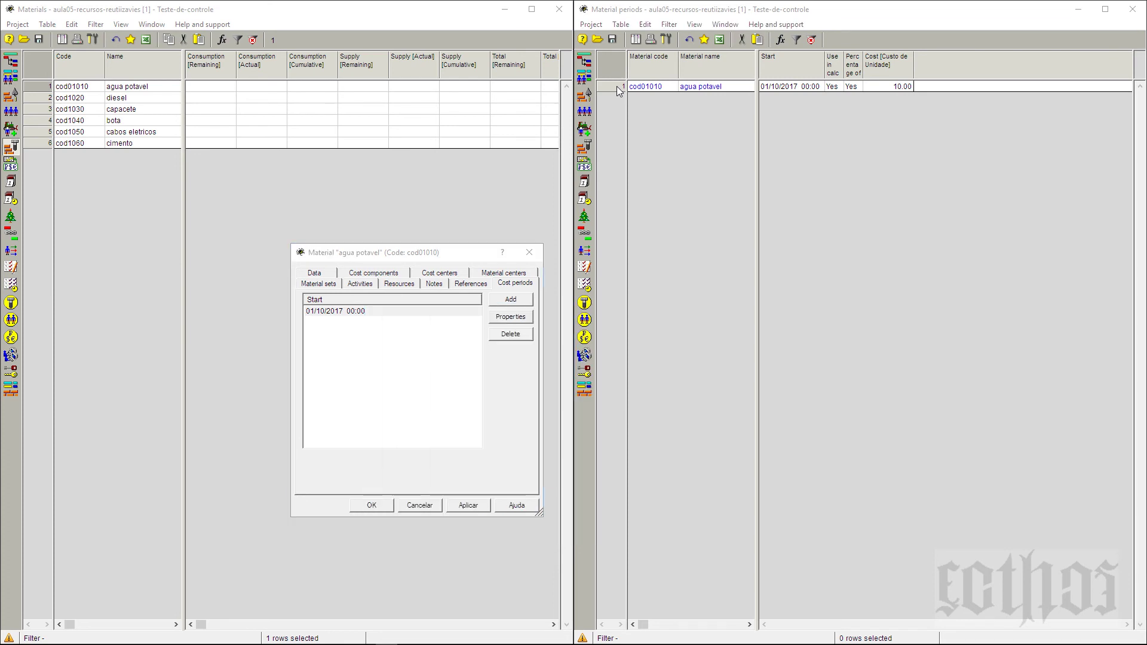
Check the cost components and general data of agua potavel's cost period from the Material periods table.
double_click(616, 86)
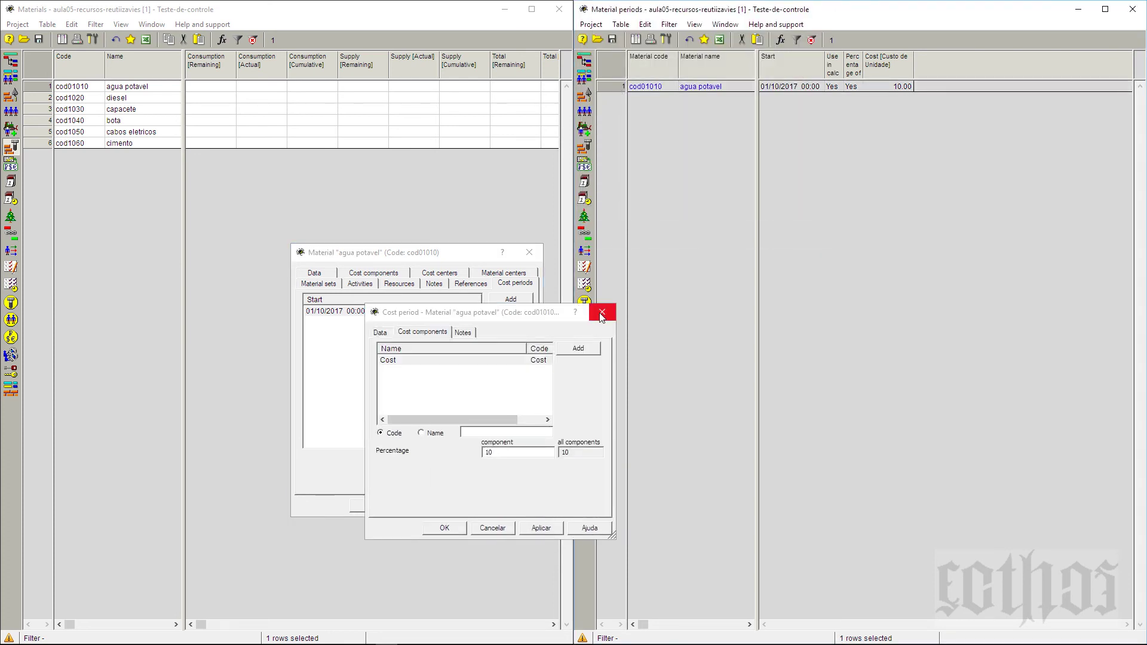
left_click_drag(525, 311, 721, 328)
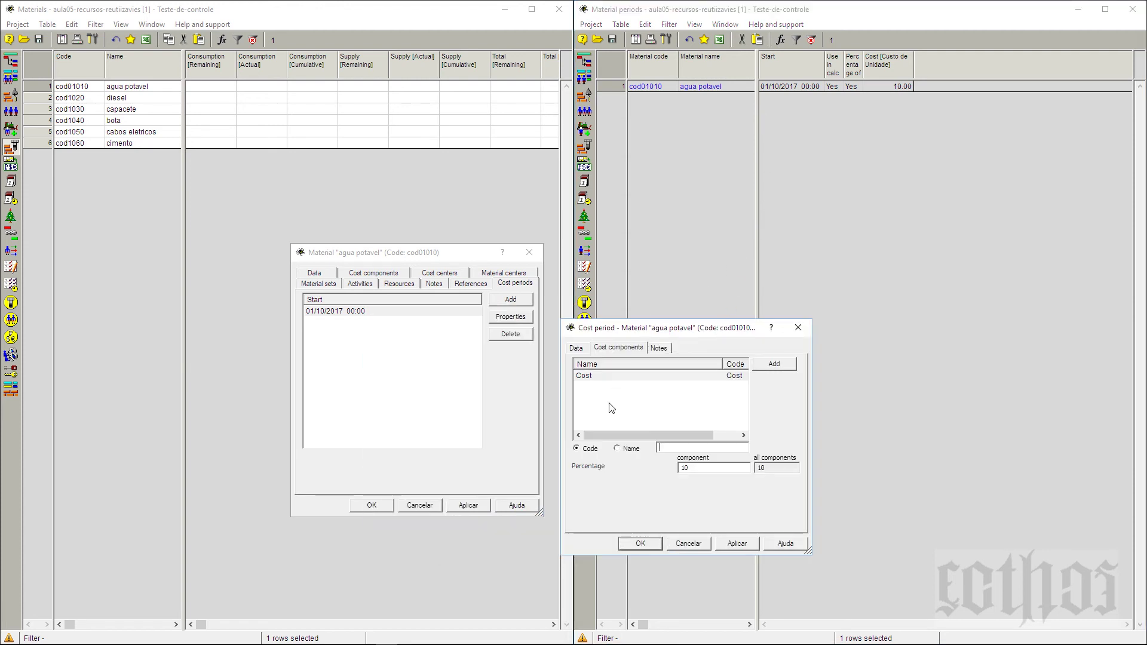
left_click(576, 348)
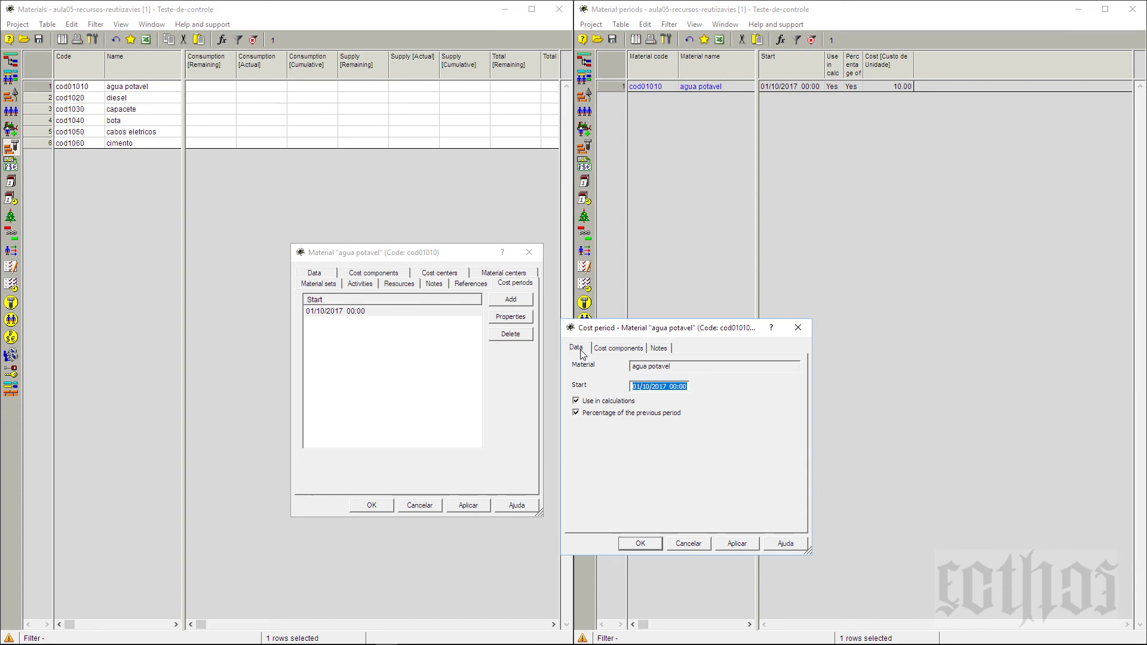
left_click(795, 329)
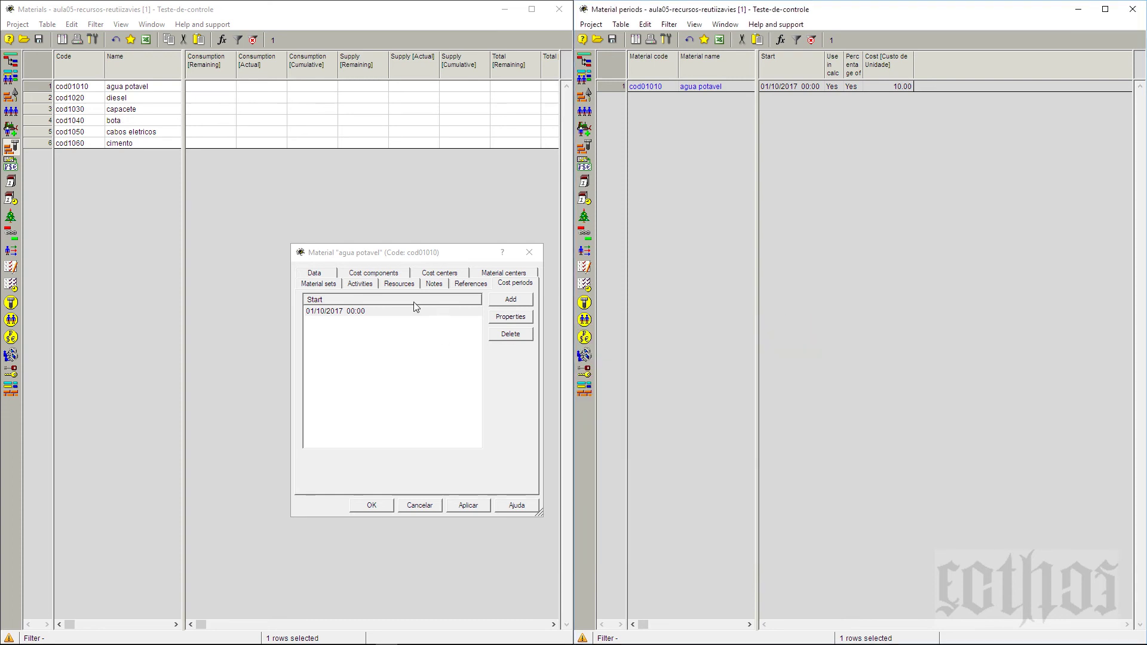
Add a second cost period starting 02/10/2017 to agua potavel and define it as a percentage of the previous period.
left_click(528, 301)
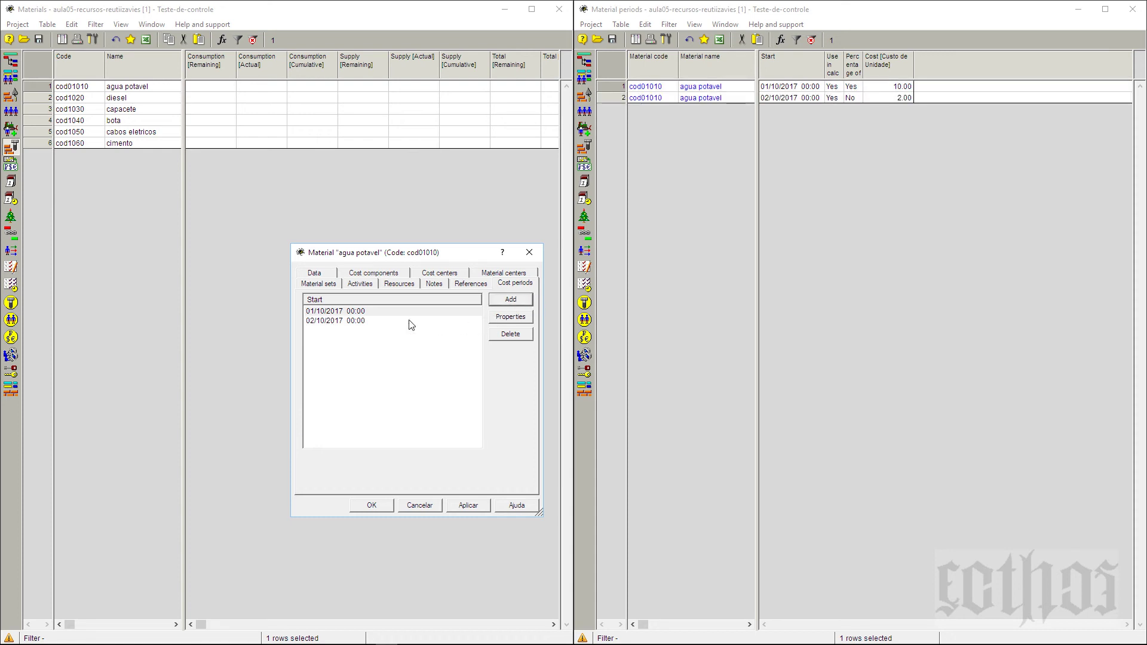
left_click(347, 321)
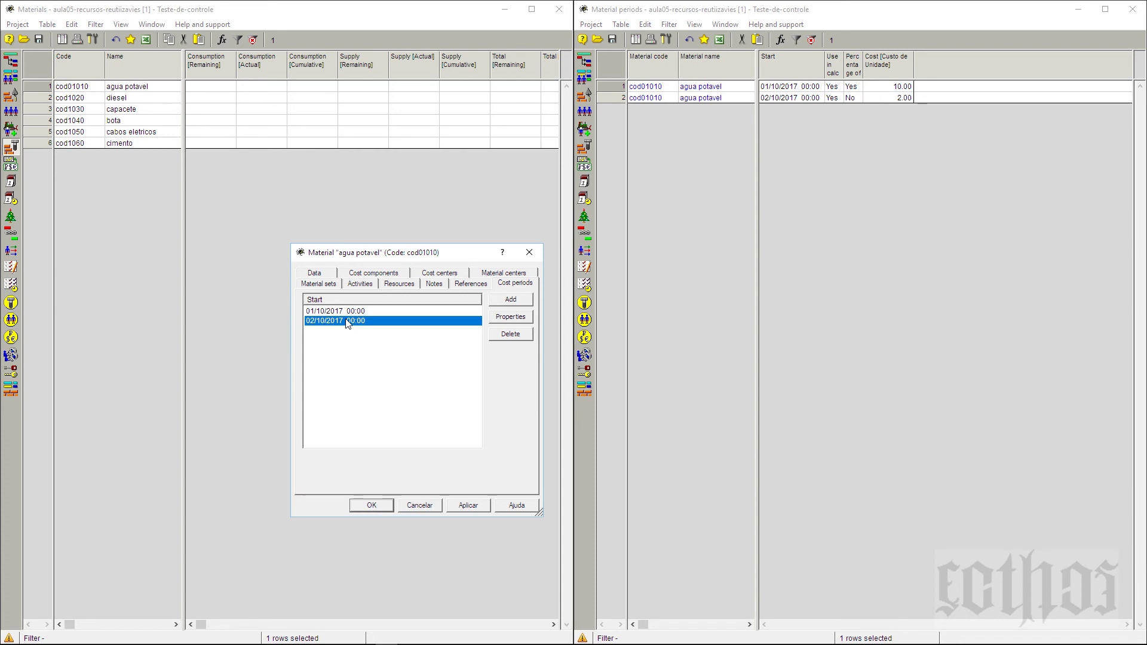
left_click(523, 317)
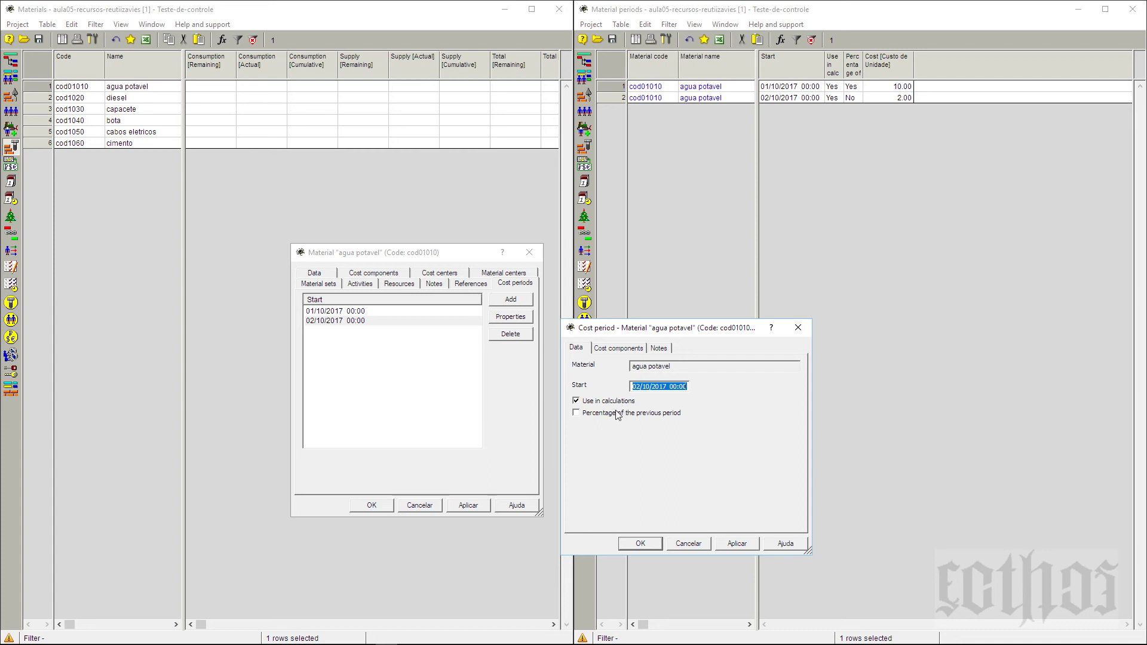
left_click(618, 348)
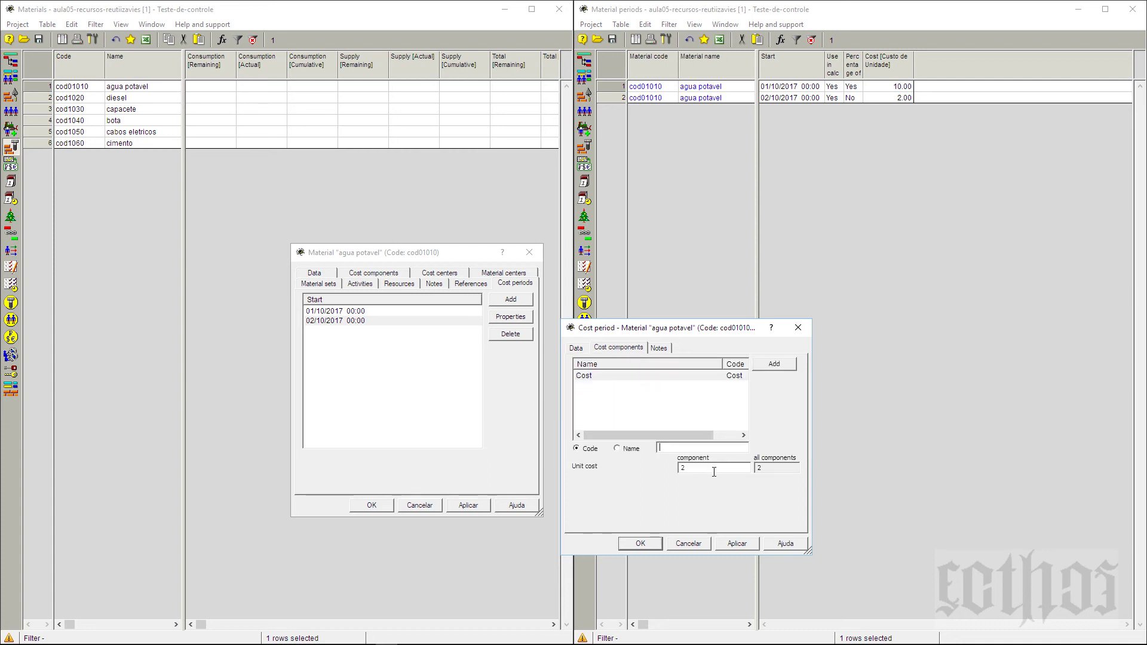
left_click(577, 349)
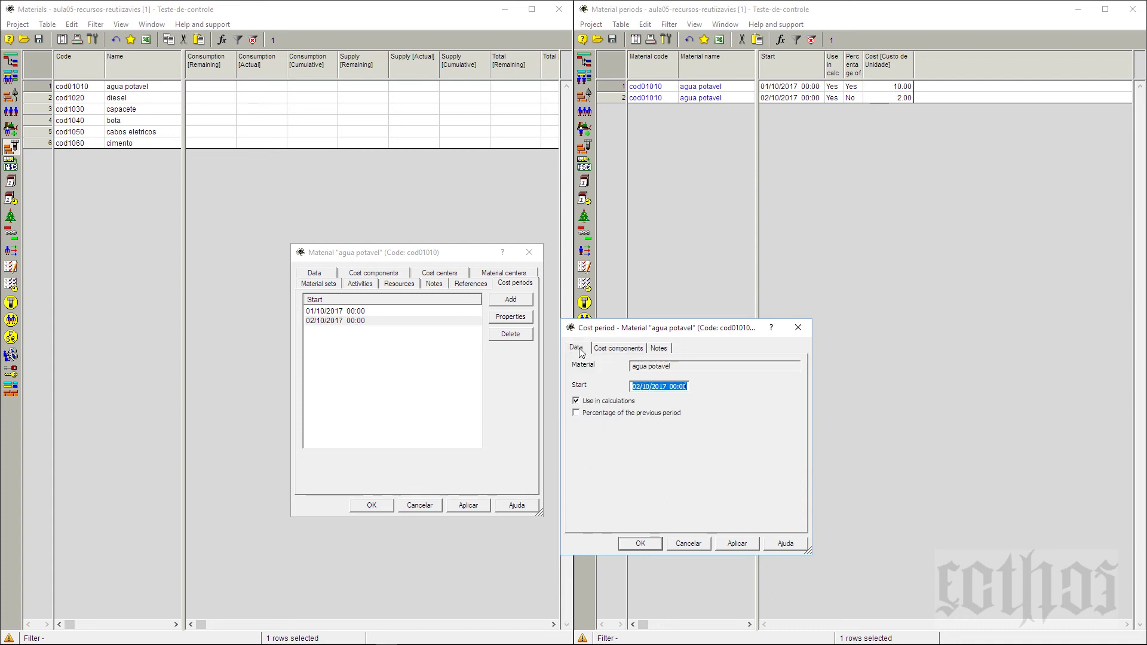
left_click(628, 414)
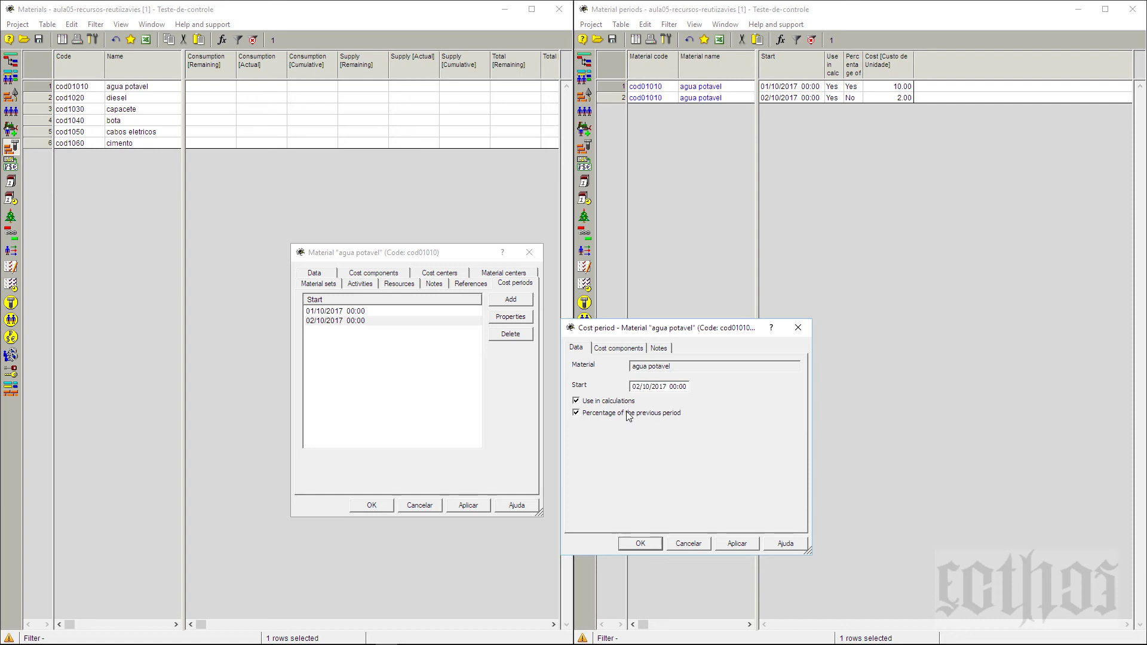
Set the Cost component percentage of agua potavel's 02/10/2017 cost period to 15 and save the material's properties.
left_click(620, 347)
left_click_drag(705, 474, 680, 469)
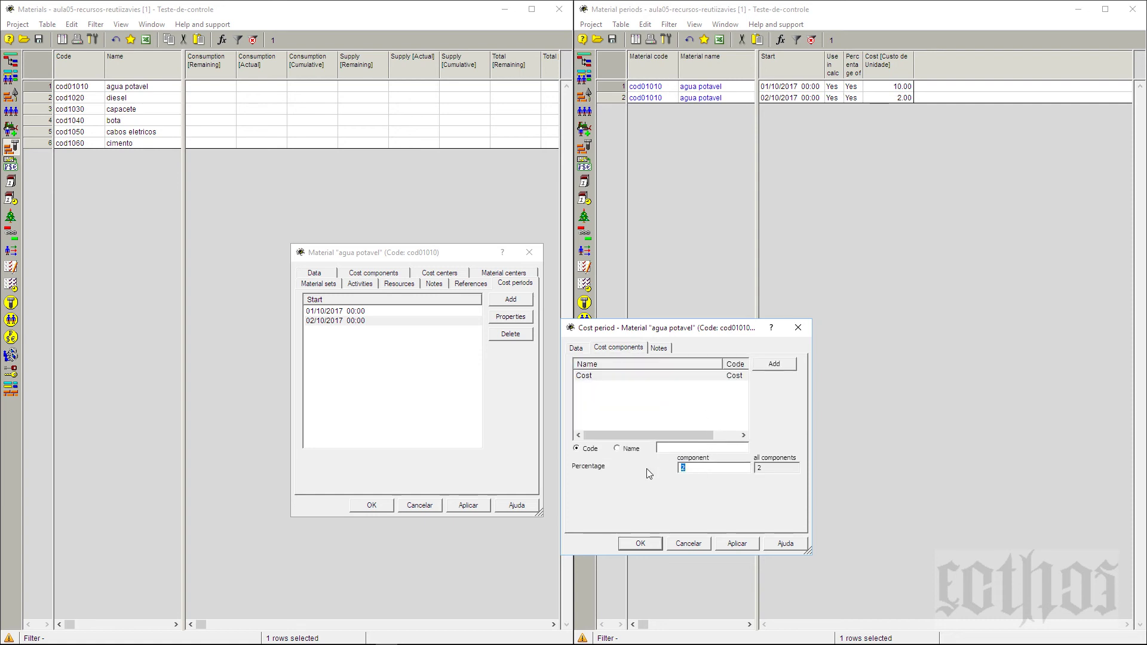
type("15")
left_click(740, 549)
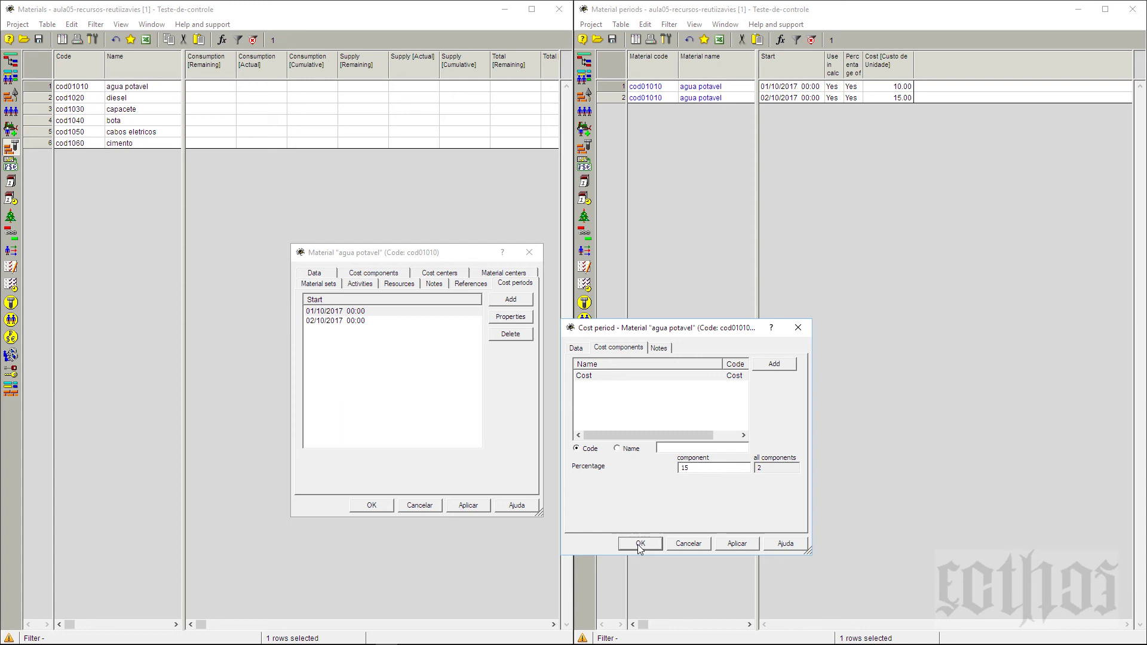
left_click(639, 544)
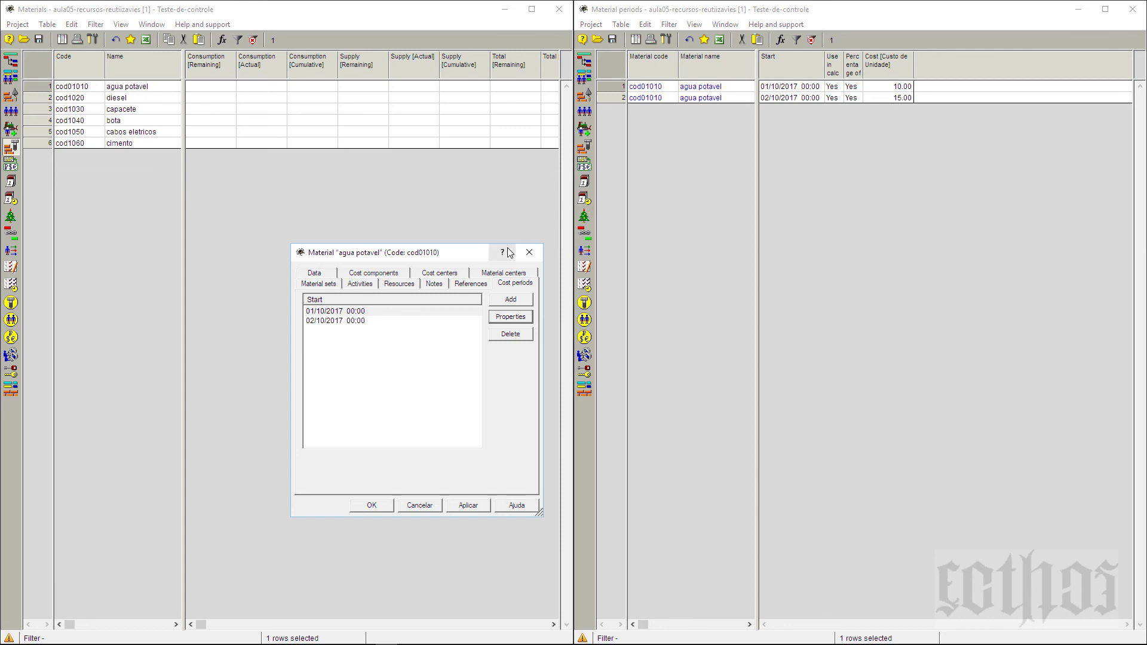
left_click(385, 505)
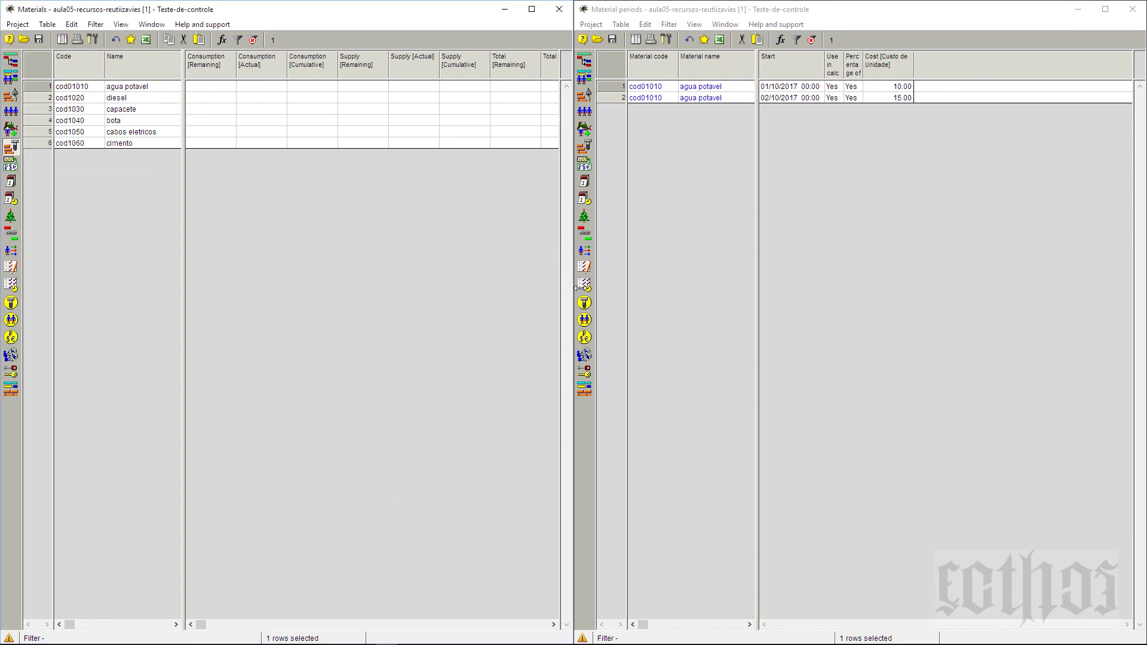
Close the Material periods and Materials tables and reopen the Material periods table from the project's documents.
left_click(1132, 9)
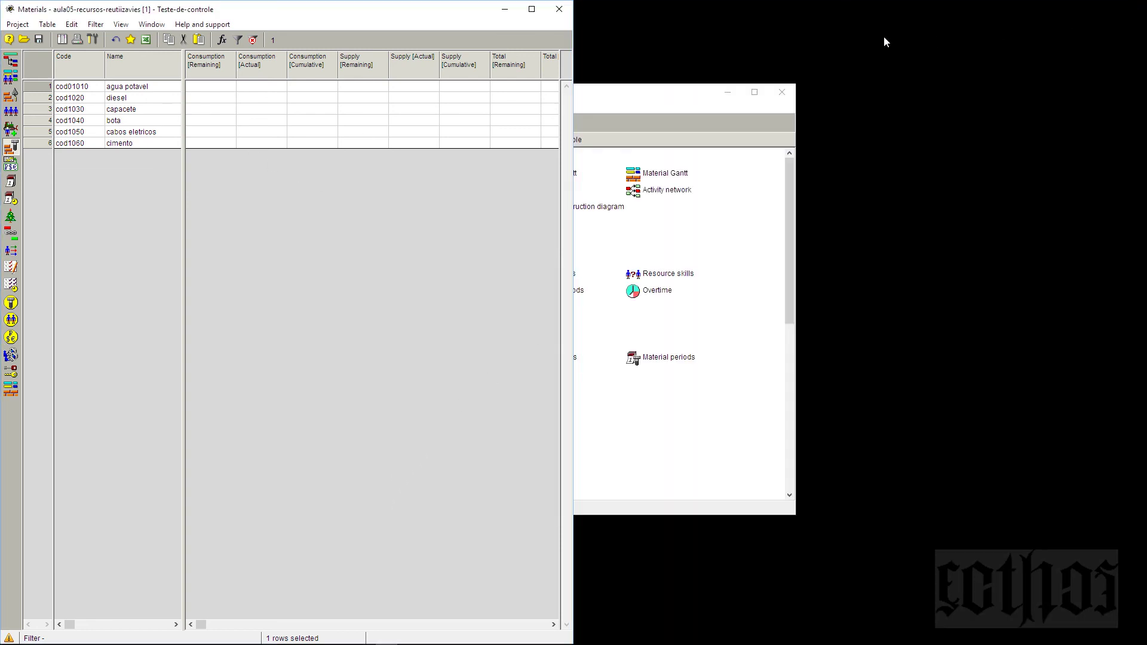
left_click(559, 9)
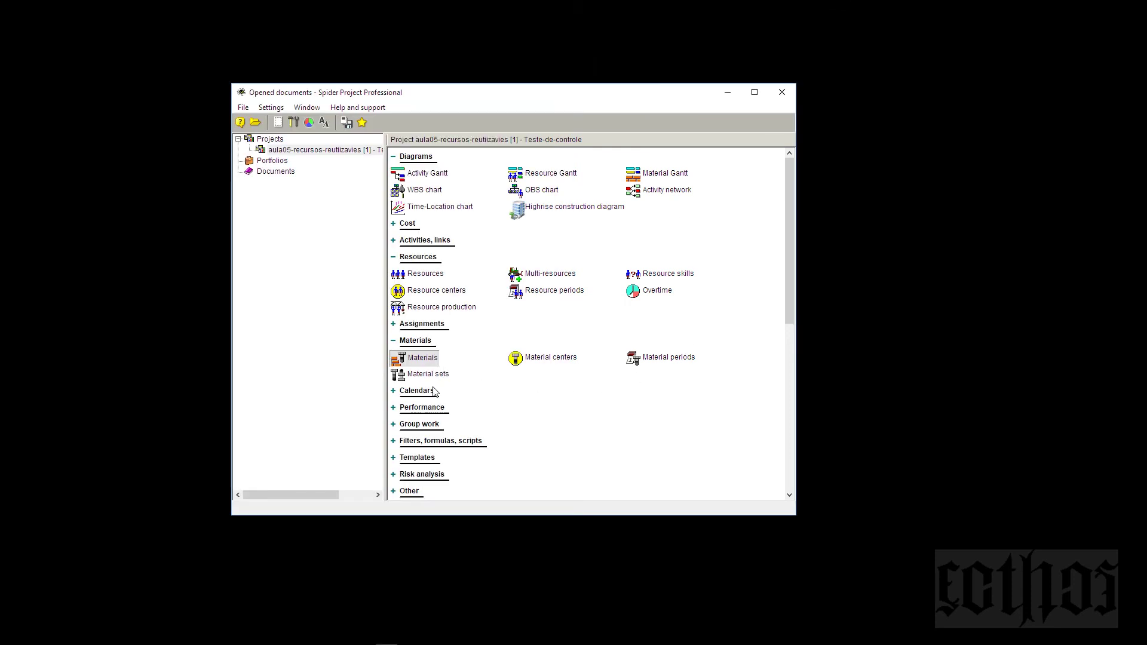
left_click(657, 359)
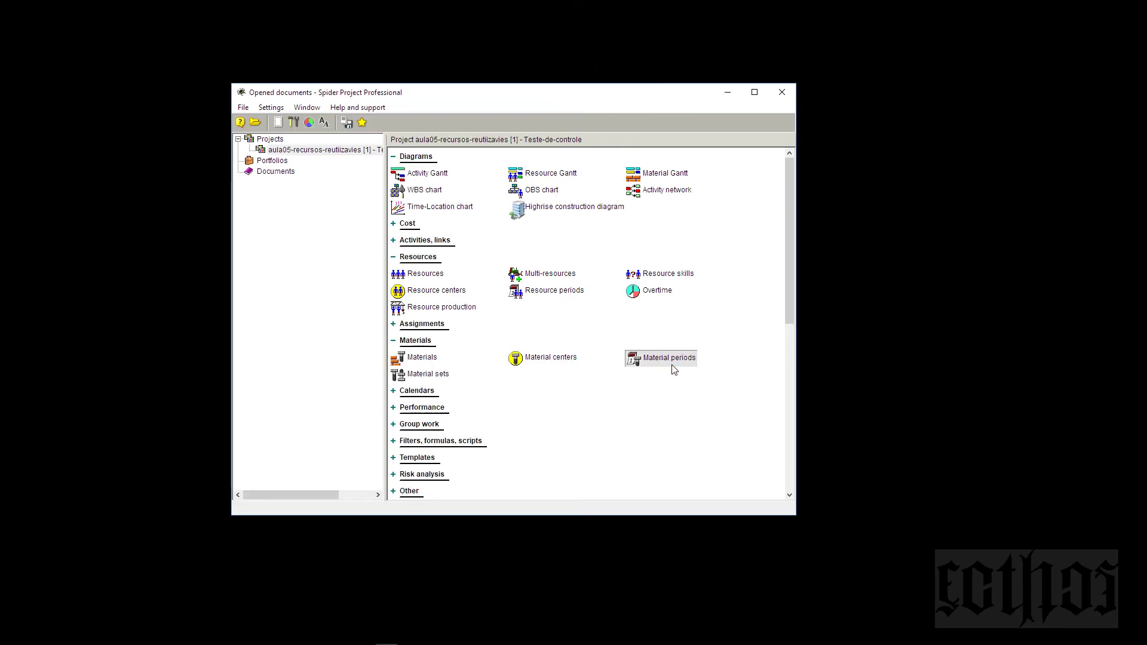
double_click(673, 370)
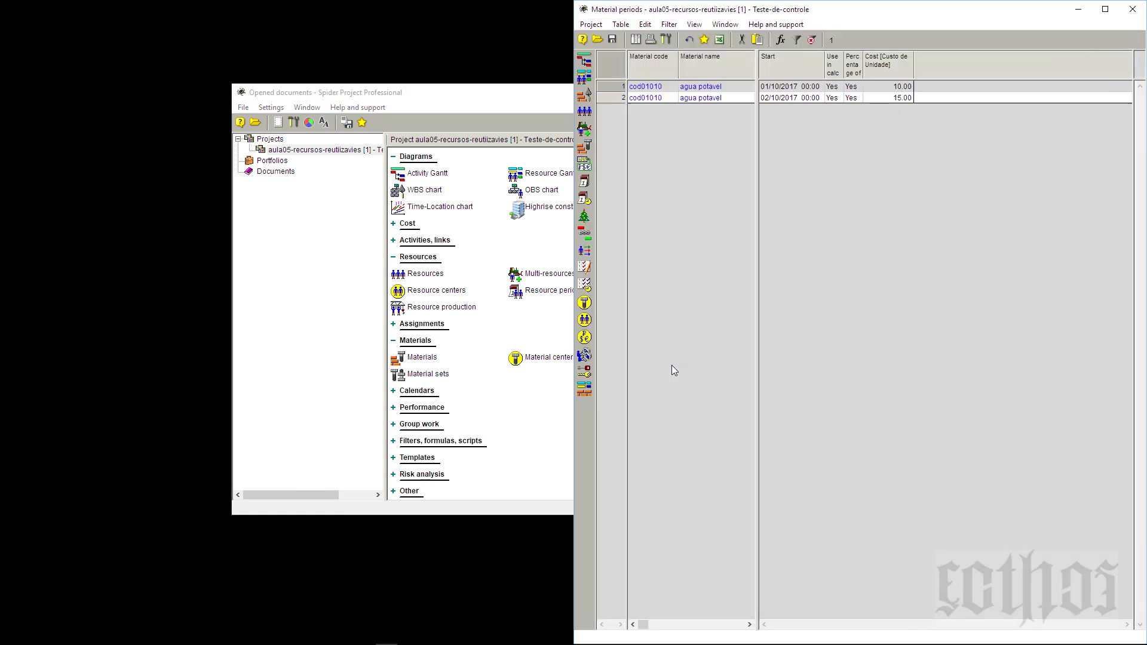
Check the general data of agua potavel's 01/10/2017 cost period and leave its properties without making changes.
right_click(604, 83)
left_click(626, 89)
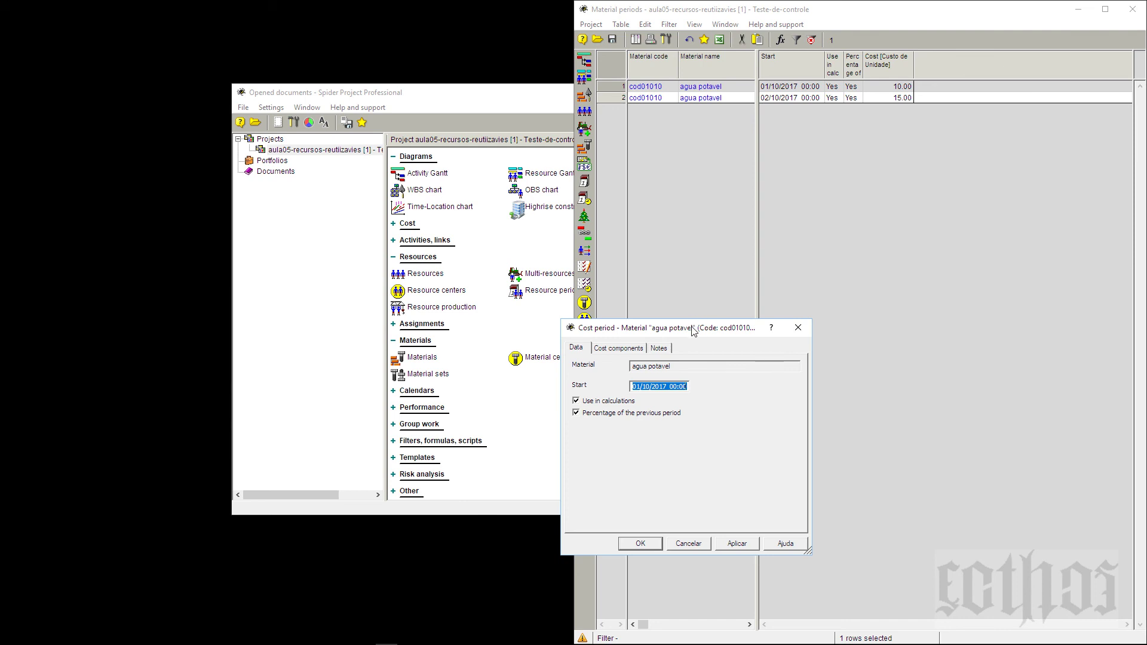
left_click_drag(692, 328, 856, 286)
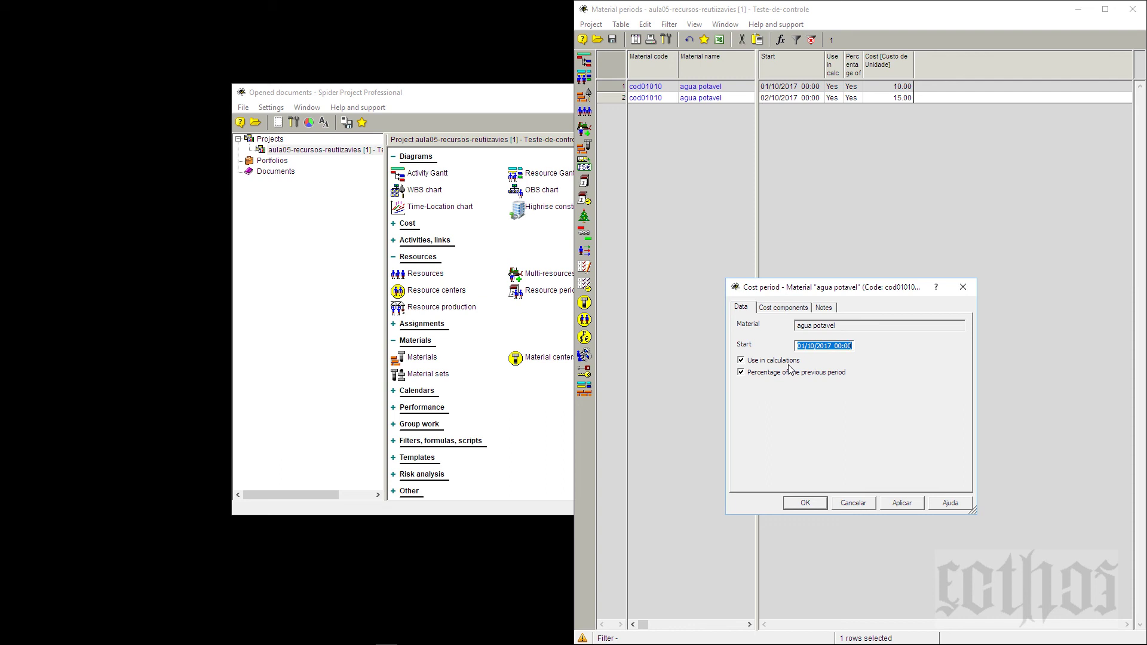
left_click(854, 505)
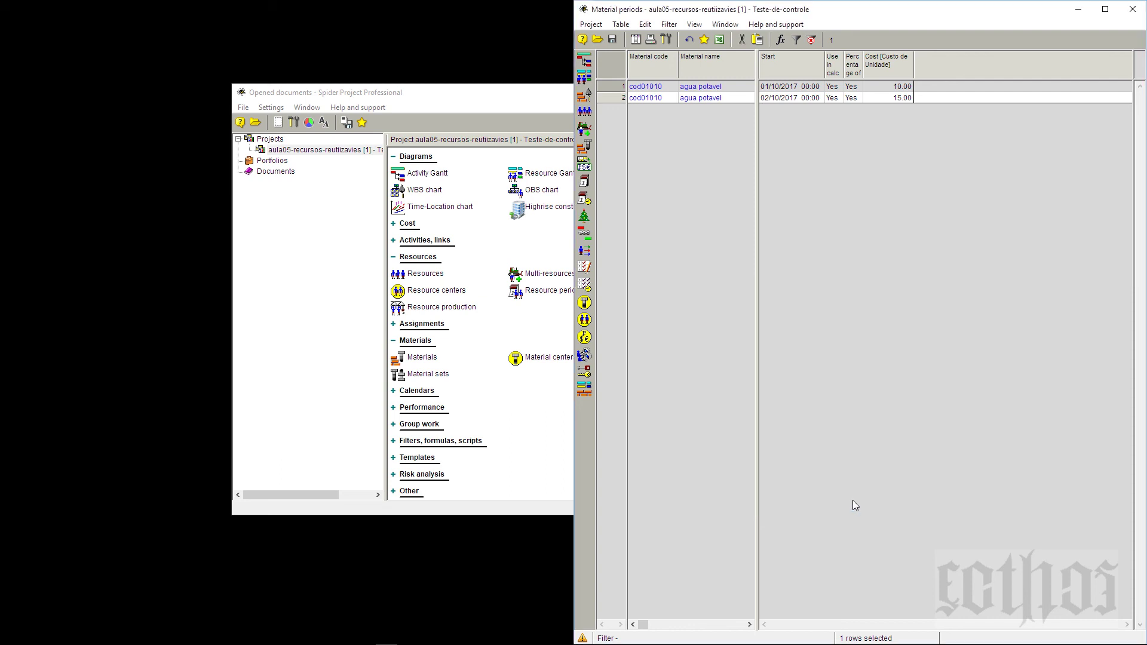